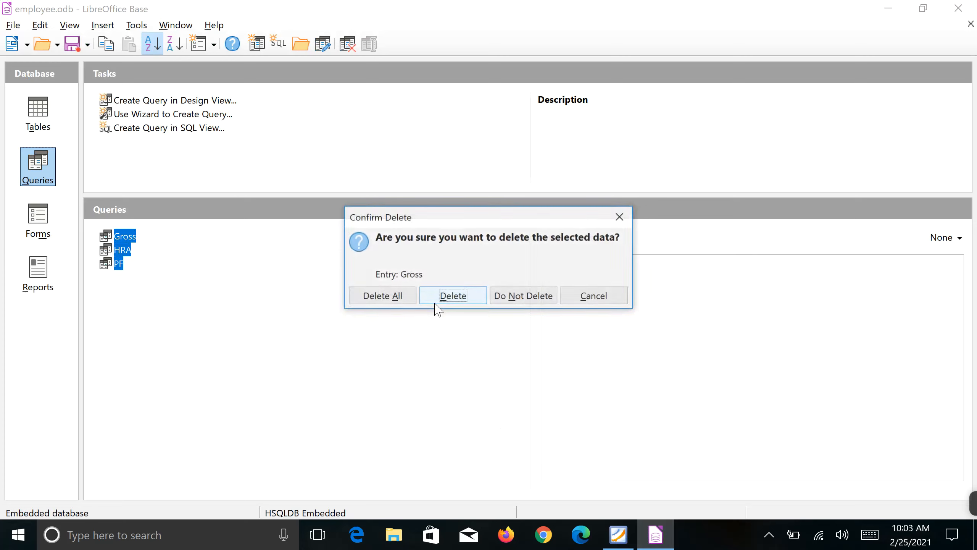
Confirm deletion of the selected Gross, HRA and PF queries.
{"action": "left_click", "coordinate": [462, 304]}
{"action": "left_click", "coordinate": [464, 302]}
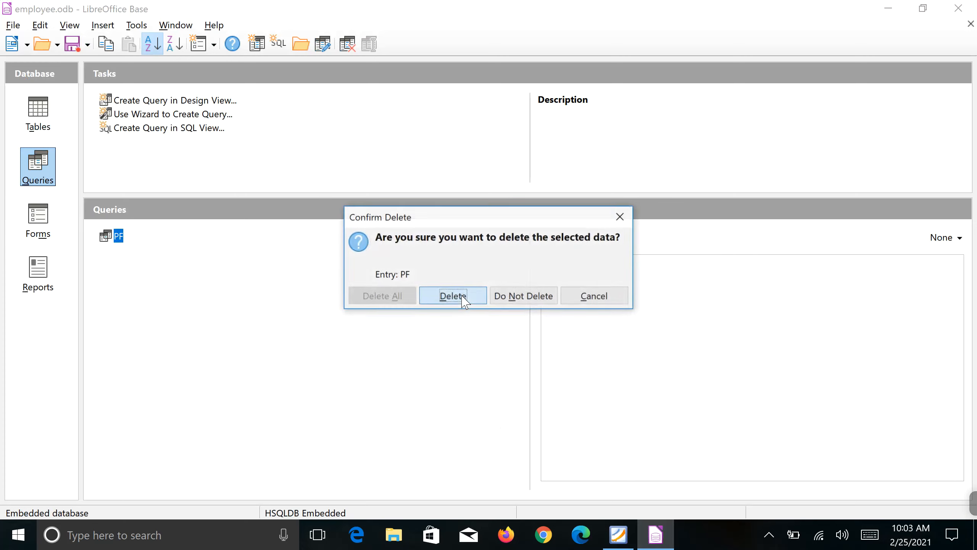
{"action": "left_click", "coordinate": [456, 299]}
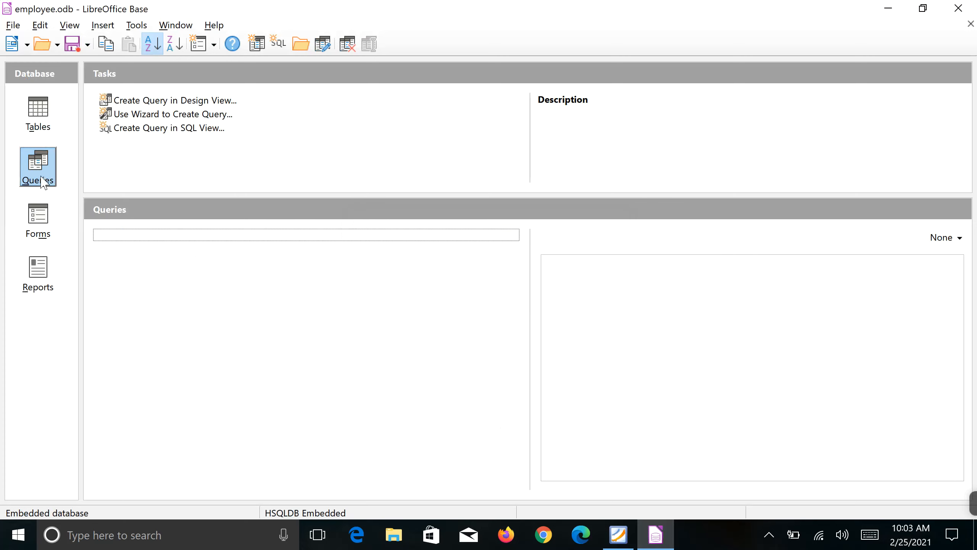
Create a new query in Design View with the emp table as its source.
{"action": "left_click", "coordinate": [166, 101]}
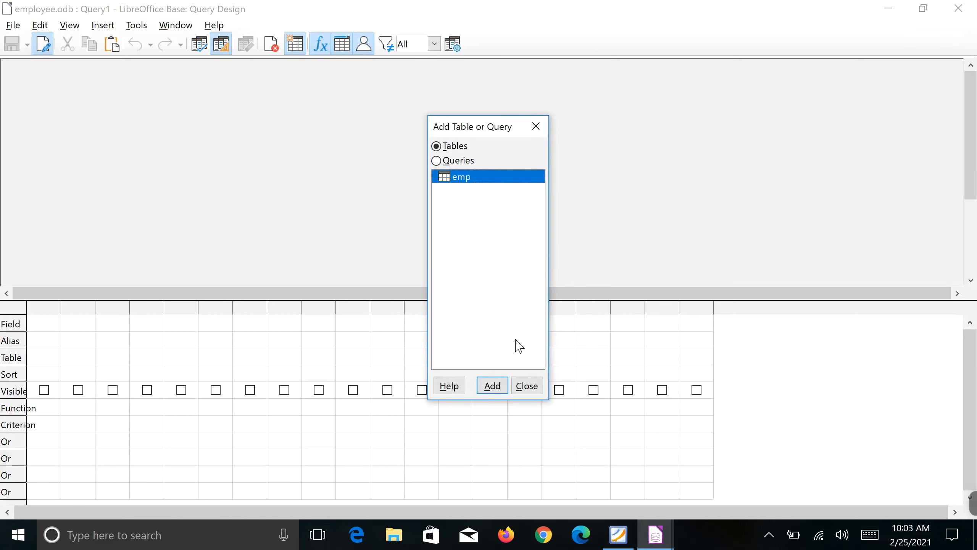
{"action": "left_click", "coordinate": [492, 386]}
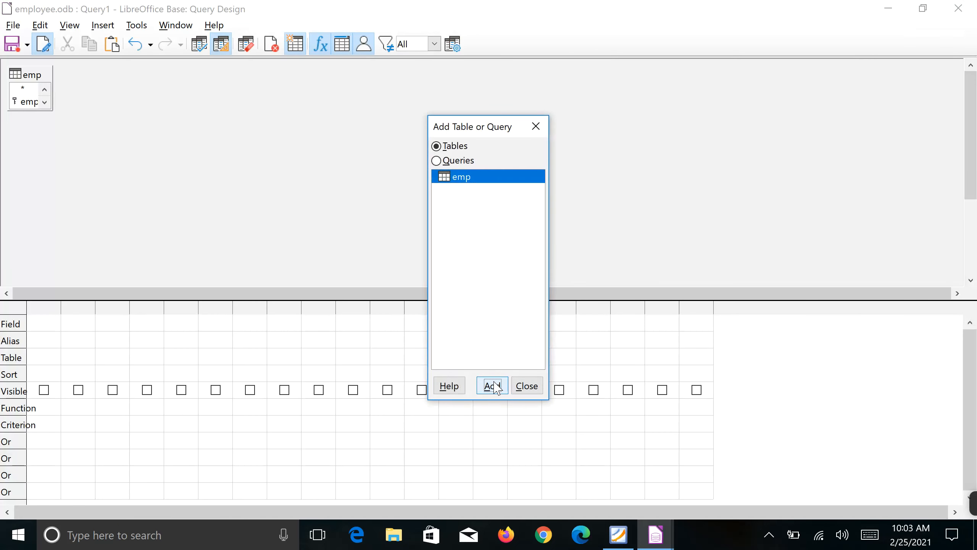
{"action": "left_click", "coordinate": [535, 126]}
Add the fields emp_no, name and doj to the first three columns of the query.
{"action": "left_click", "coordinate": [54, 328]}
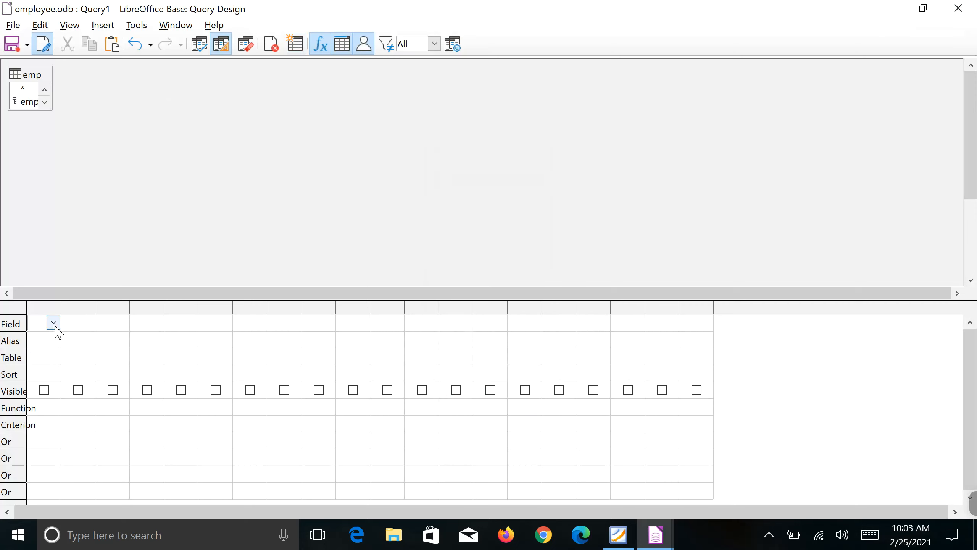
{"action": "left_click", "coordinate": [54, 323]}
{"action": "left_click", "coordinate": [52, 349]}
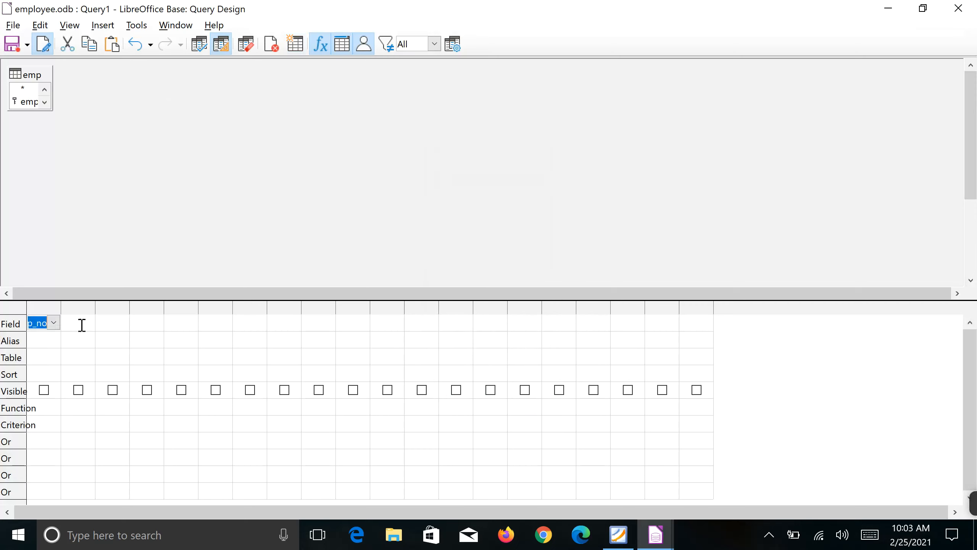
{"action": "left_click", "coordinate": [81, 325]}
{"action": "left_click", "coordinate": [87, 322]}
{"action": "left_click", "coordinate": [87, 363]}
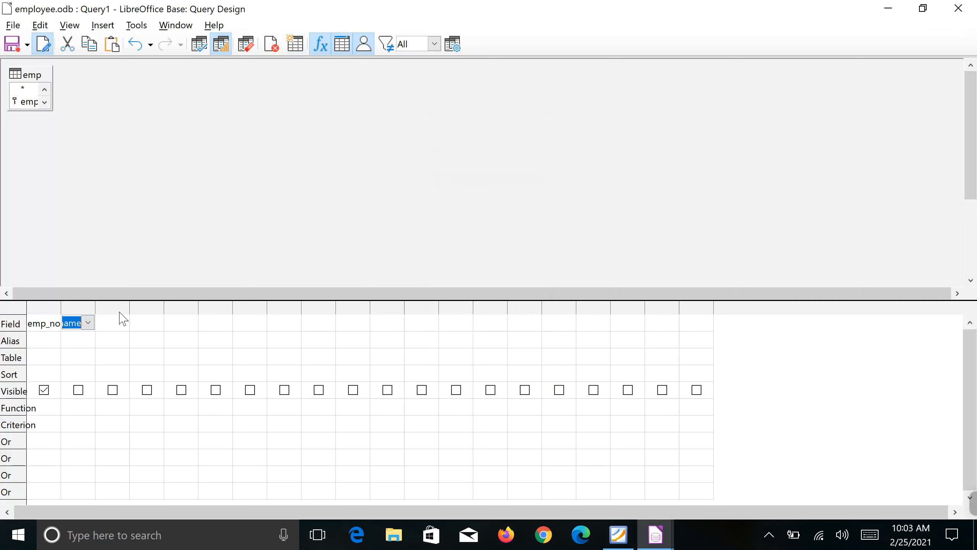
{"action": "left_click", "coordinate": [115, 323]}
{"action": "left_click", "coordinate": [123, 322]}
{"action": "left_click", "coordinate": [110, 375]}
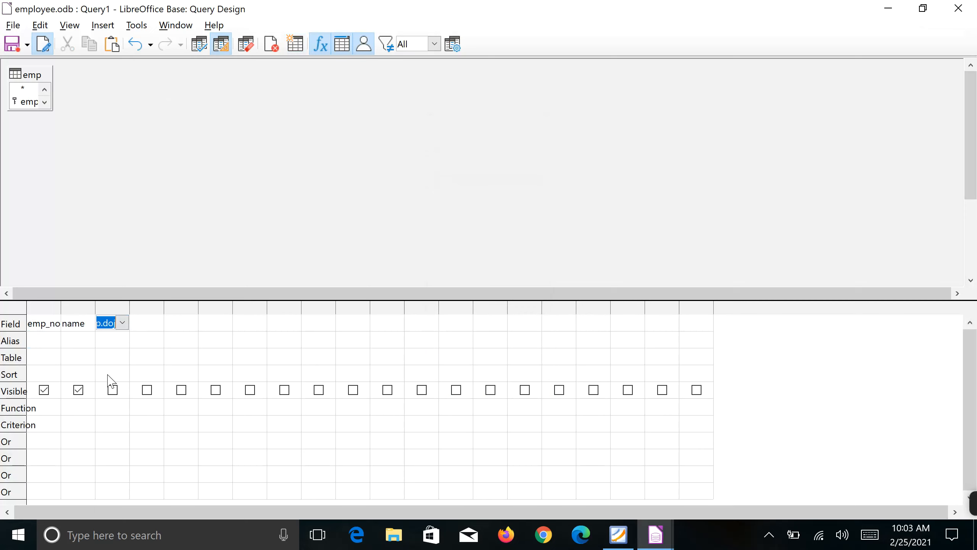
Add the des and basic_pay fields to the fourth and fifth query columns.
{"action": "left_click", "coordinate": [161, 326]}
{"action": "left_click", "coordinate": [157, 323]}
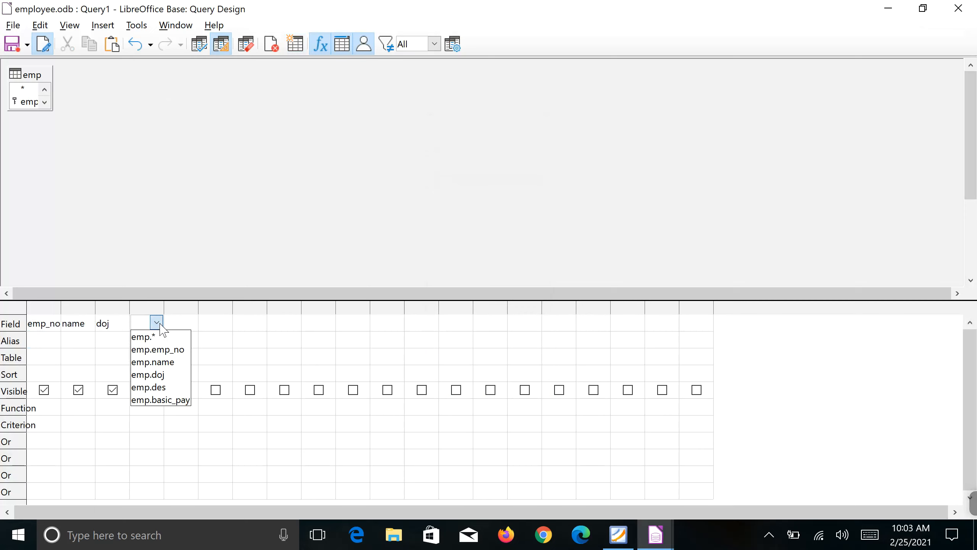
{"action": "left_click", "coordinate": [135, 386]}
{"action": "left_click", "coordinate": [195, 323]}
{"action": "left_click", "coordinate": [192, 322]}
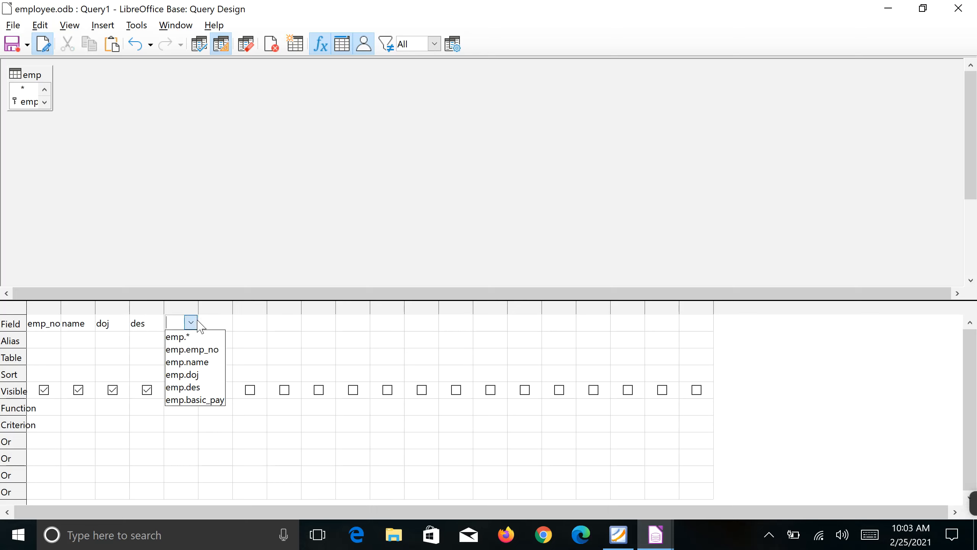
{"action": "left_click", "coordinate": [186, 401]}
Give the sixth query column the alias DA, and switch to FIT LABLIST.pdf in Foxit Reader for the D.A rule.
{"action": "left_click", "coordinate": [234, 341]}
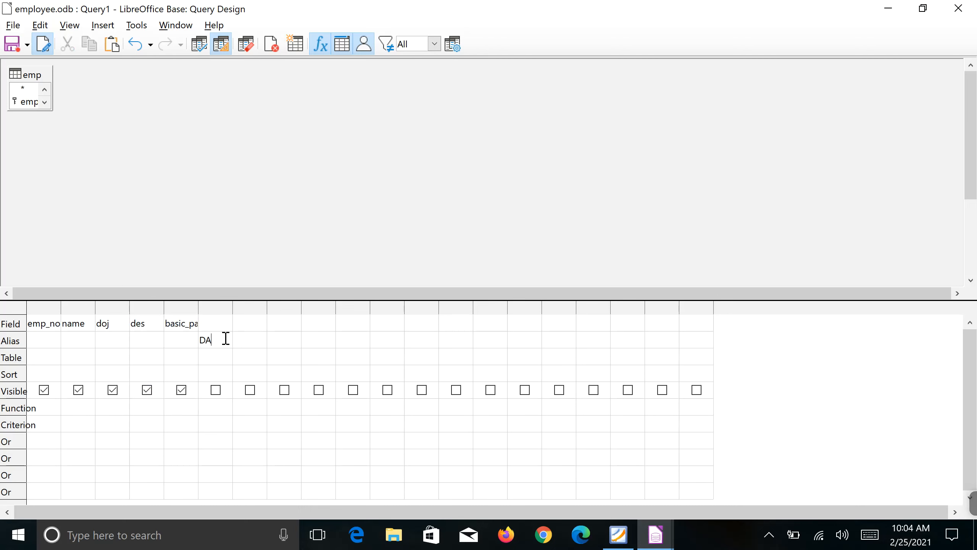
{"action": "left_click", "coordinate": [221, 325]}
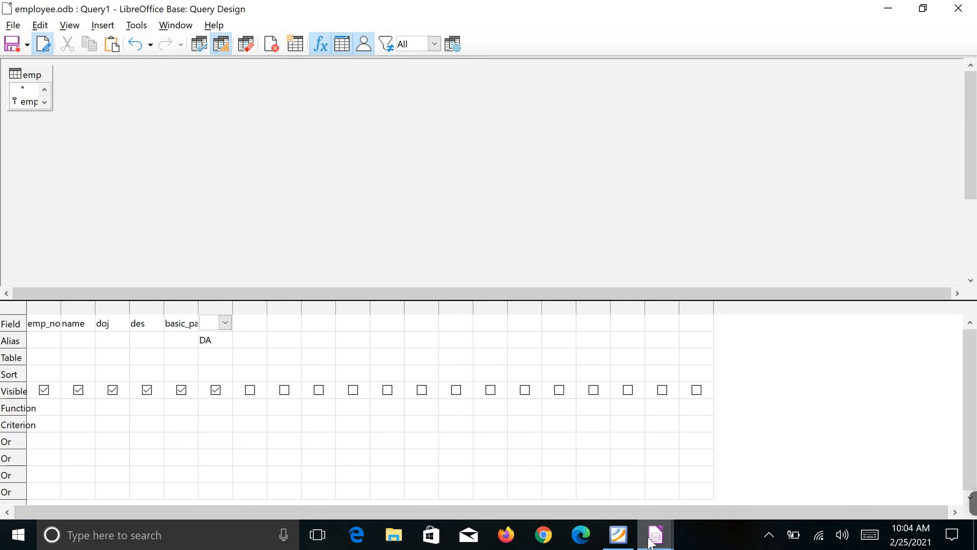
{"action": "left_click", "coordinate": [617, 541]}
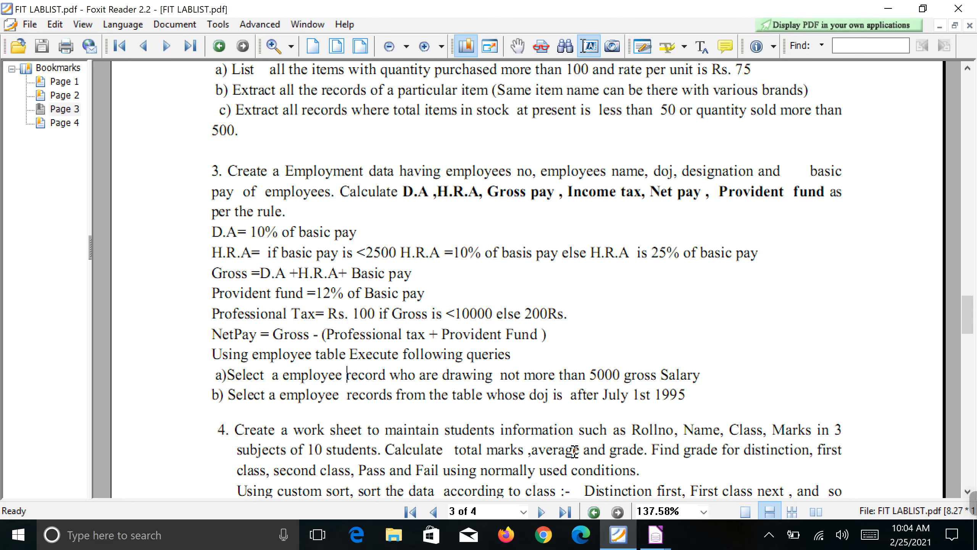
{"action": "left_click", "coordinate": [888, 9]}
{"action": "left_click", "coordinate": [887, 9]}
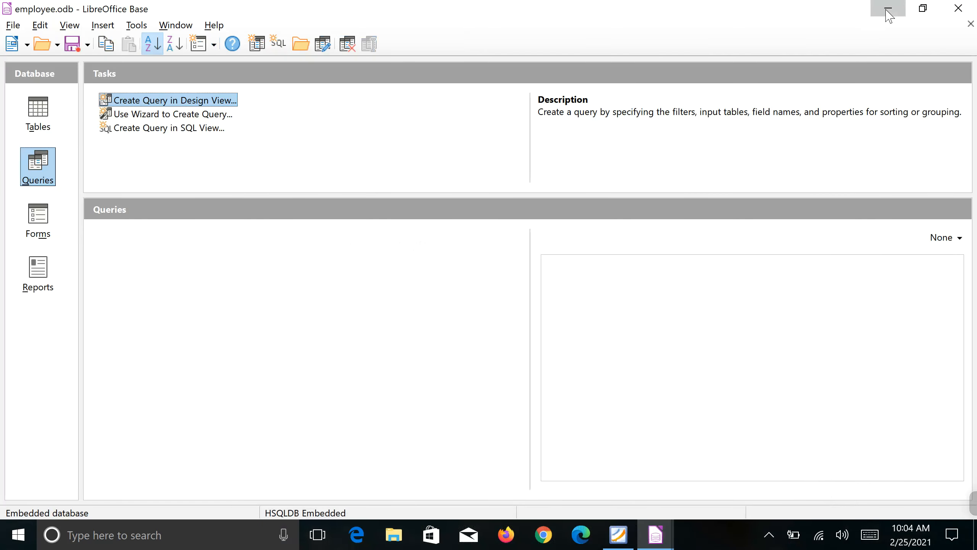
{"action": "left_click", "coordinate": [888, 9]}
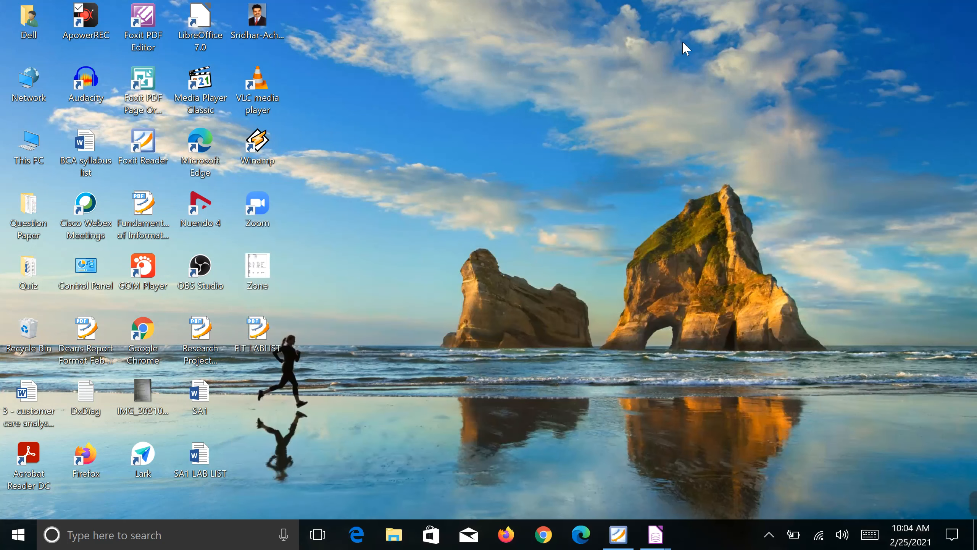
{"action": "double_click", "coordinate": [87, 23]}
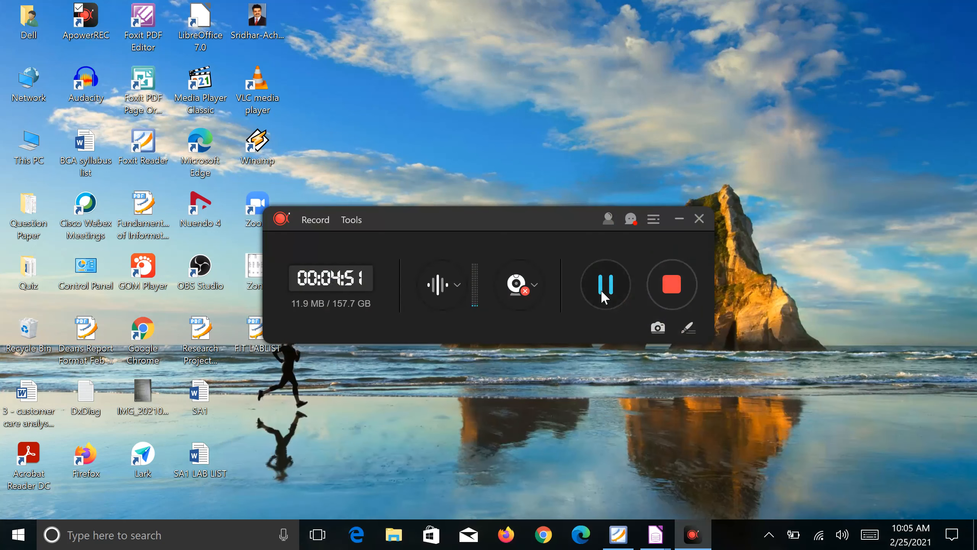
{"action": "mouse_move", "coordinate": [660, 535]}
{"action": "left_click", "coordinate": [702, 497]}
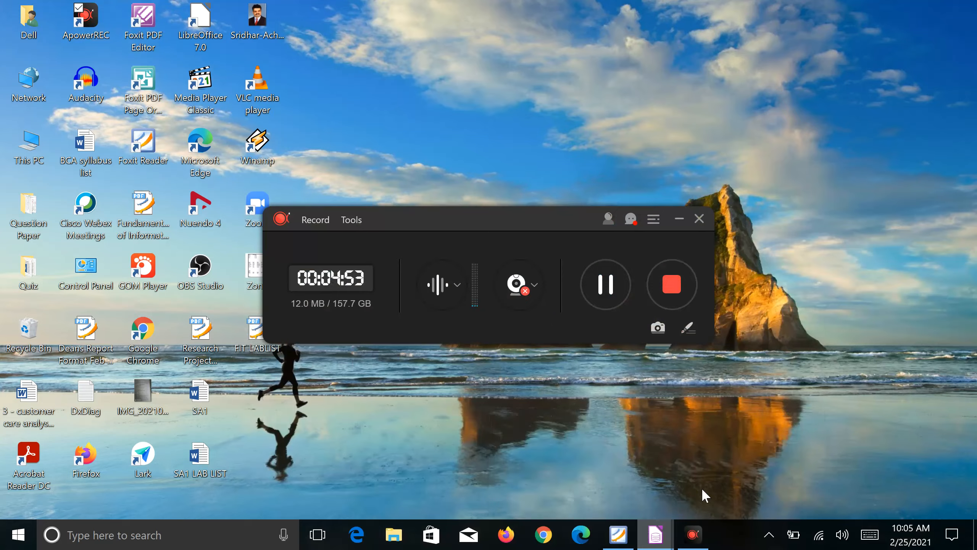
{"action": "left_click", "coordinate": [678, 220]}
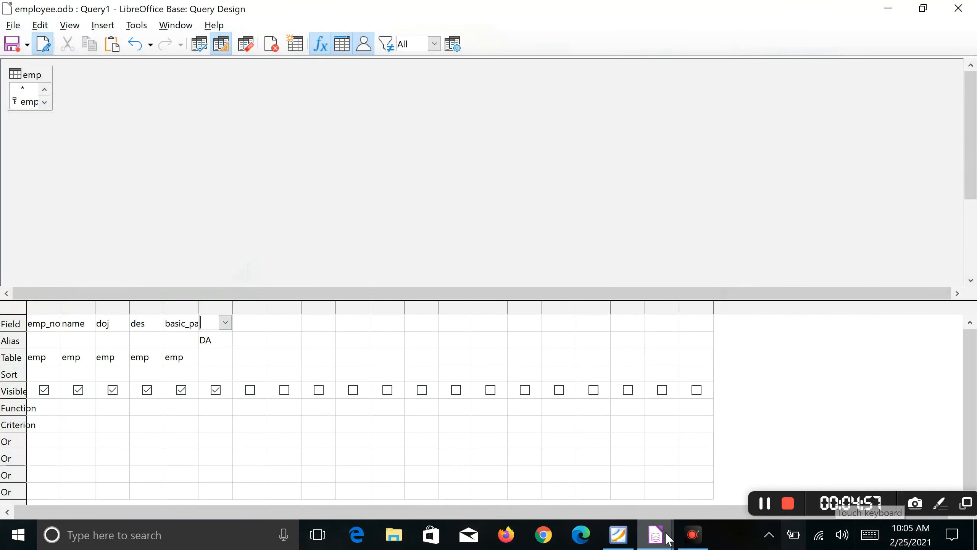
Review how D.A is calculated in exercise 3 of FIT LABLIST.pdf in Foxit Reader.
{"action": "left_click", "coordinate": [624, 541]}
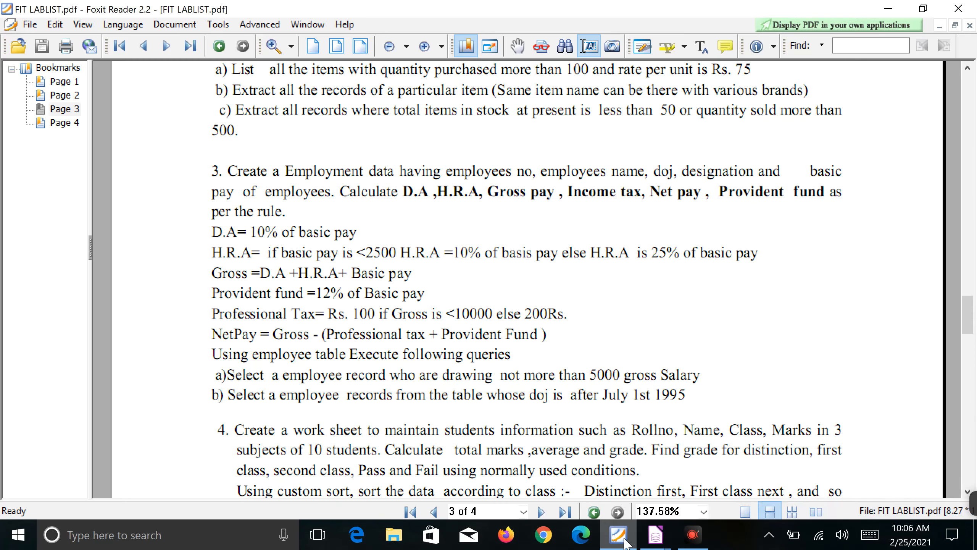
{"action": "left_click", "coordinate": [697, 539]}
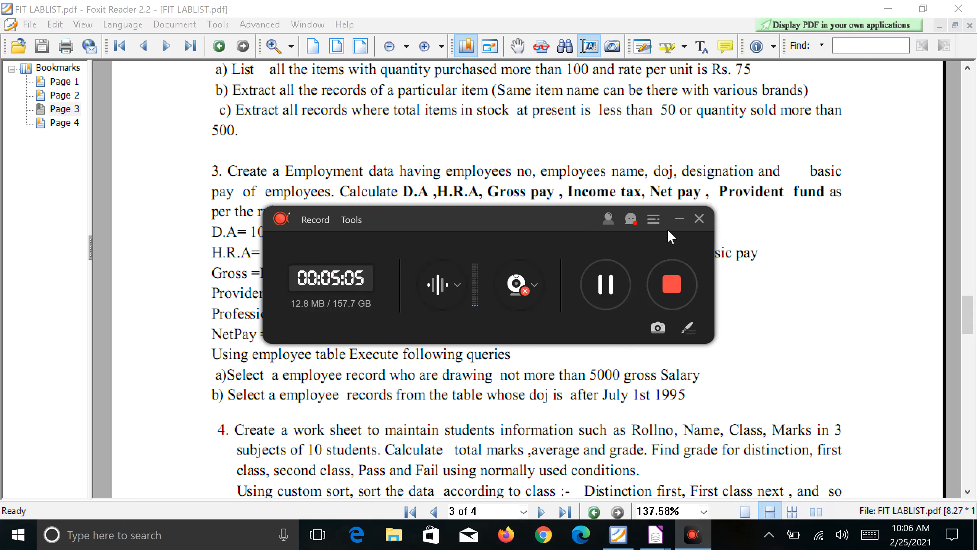
{"action": "left_click", "coordinate": [679, 221]}
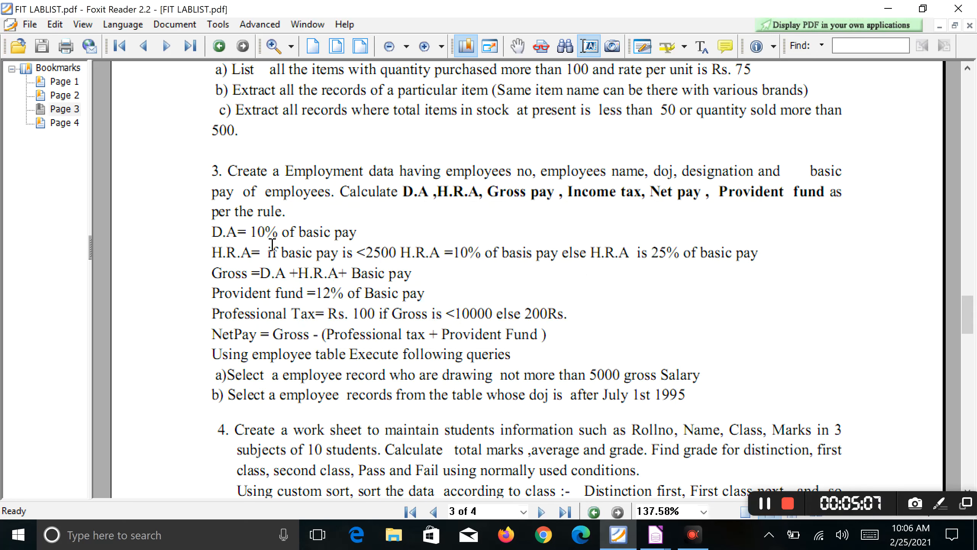
Return to the query design in LibreOffice Base and enter basic_pay*0.1 as the DA column's field expression.
{"action": "left_click", "coordinate": [654, 537]}
{"action": "left_click", "coordinate": [723, 477]}
{"action": "left_click", "coordinate": [214, 322]}
{"action": "type", "text": "basic"}
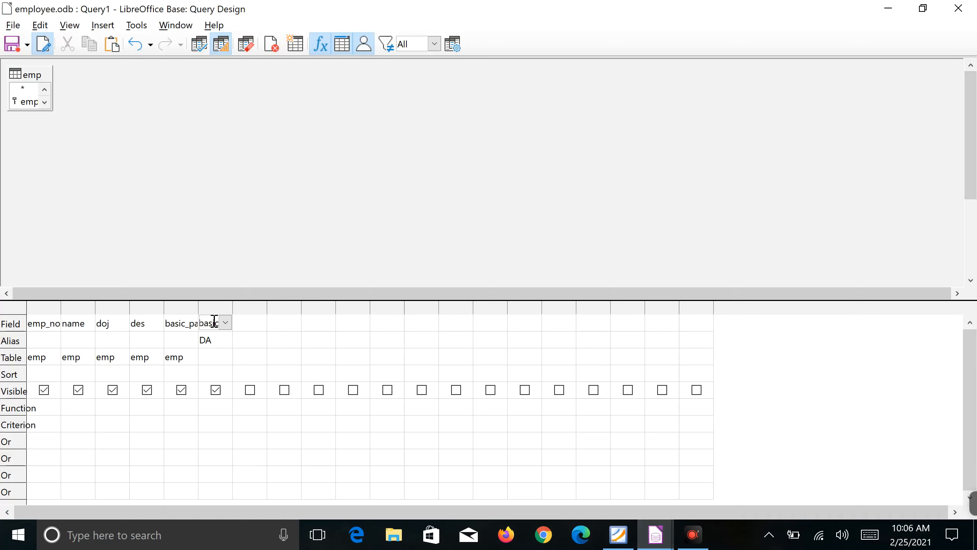
{"action": "type", "text": "_pay"}
{"action": "type", "text": "*0.1"}
{"action": "key", "text": "Tab"}
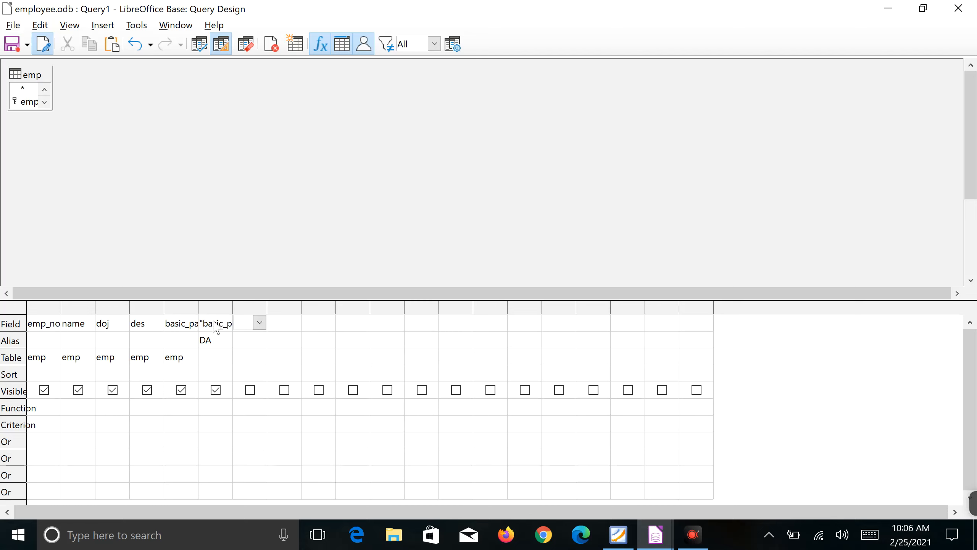
Widen the DA column to show its whole expression, and run the query.
{"action": "left_click_drag", "start_coordinate": [233, 305], "coordinate": [283, 302]}
{"action": "left_click", "coordinate": [207, 373]}
{"action": "key", "text": "F5"}
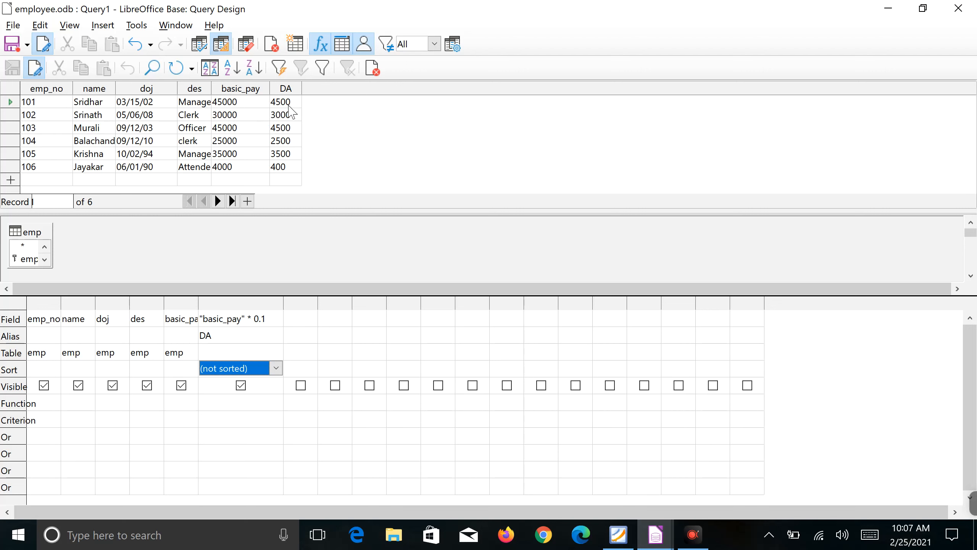
Save the query under the name DA.
{"action": "left_click", "coordinate": [12, 44]}
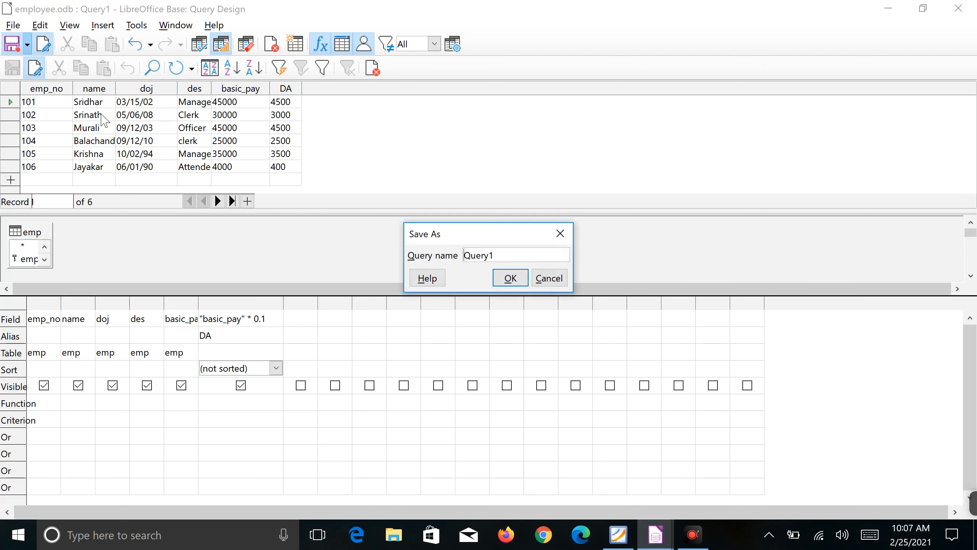
{"action": "left_click_drag", "start_coordinate": [497, 255], "coordinate": [460, 251]}
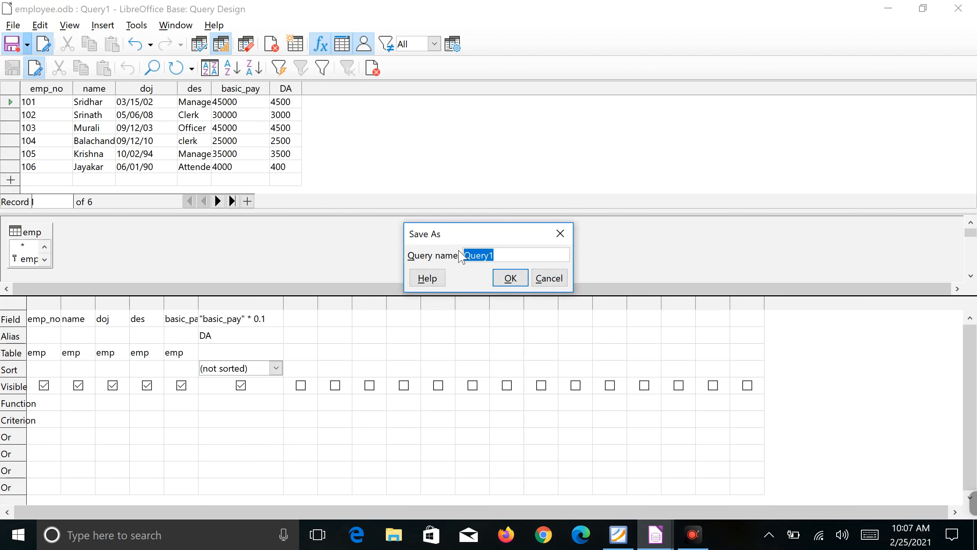
Switch to FIT LABLIST.pdf in Foxit Reader and read the H.R.A rule in exercise 3.
{"action": "left_click", "coordinate": [618, 535]}
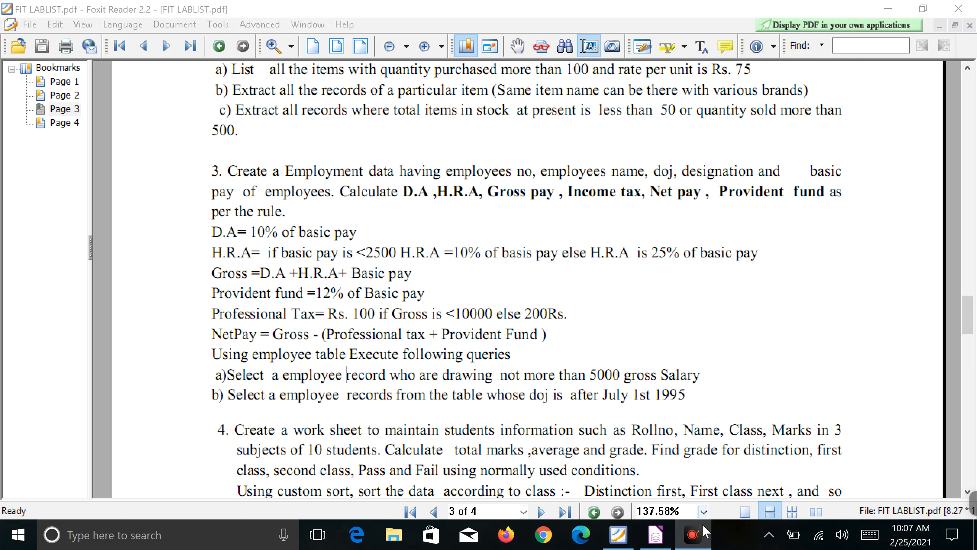
{"action": "left_click", "coordinate": [693, 536]}
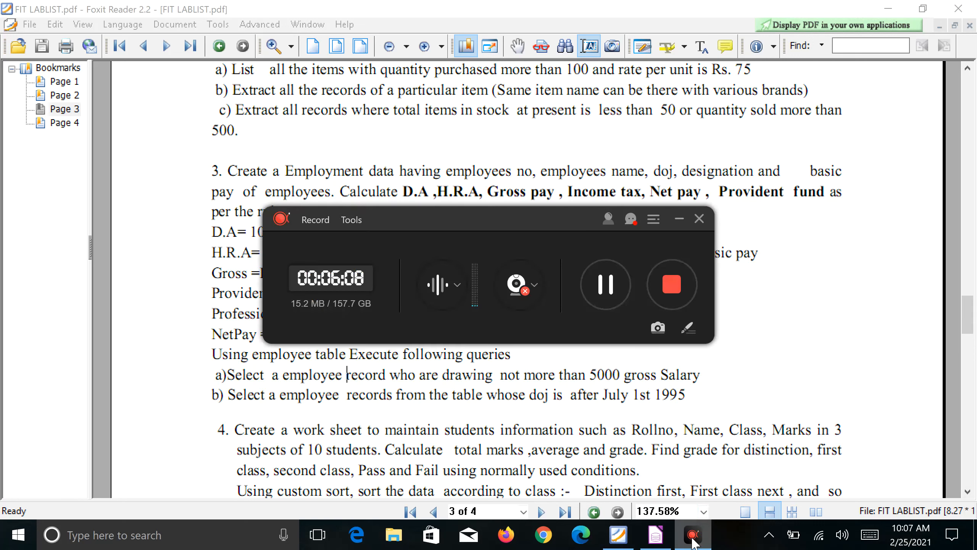
{"action": "left_click", "coordinate": [610, 284]}
{"action": "left_click", "coordinate": [680, 220]}
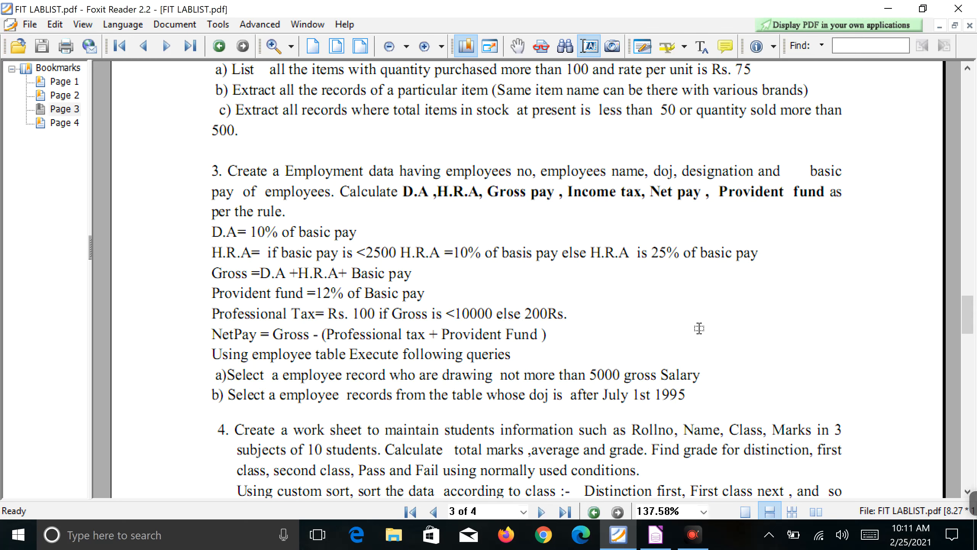
Switch back to LibreOffice Base and create another query in Design View with the DA query as its source.
{"action": "left_click", "coordinate": [655, 534]}
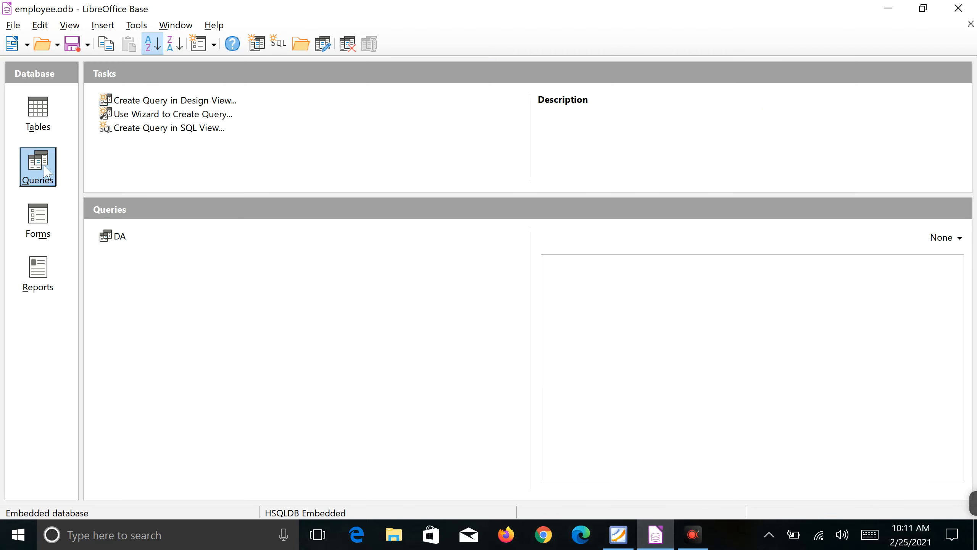
{"action": "left_click", "coordinate": [47, 180]}
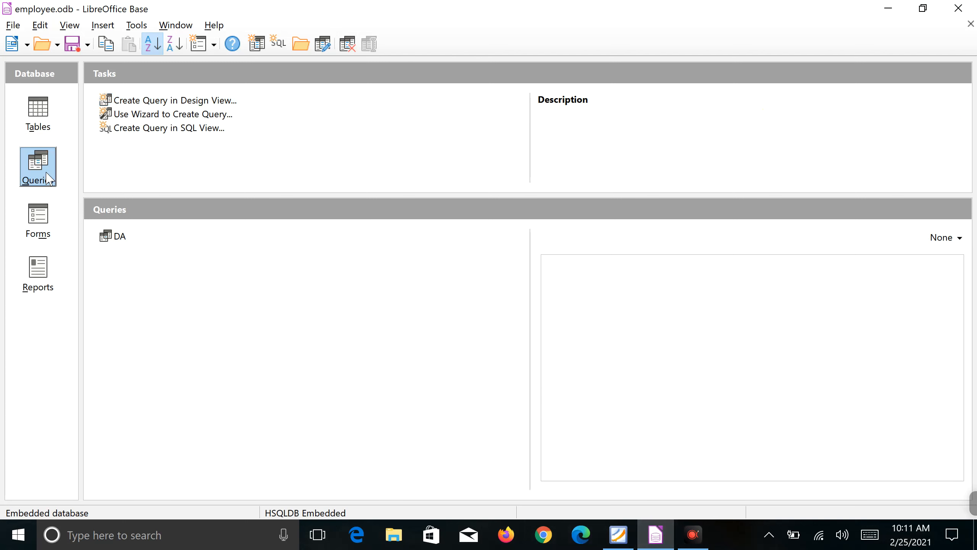
{"action": "left_click", "coordinate": [176, 101]}
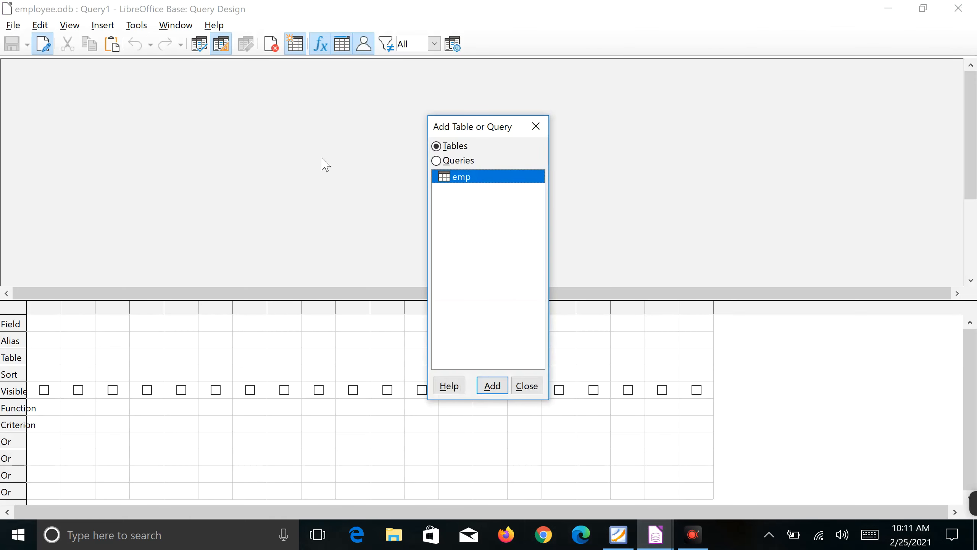
{"action": "left_click", "coordinate": [448, 162]}
{"action": "left_click", "coordinate": [454, 177]}
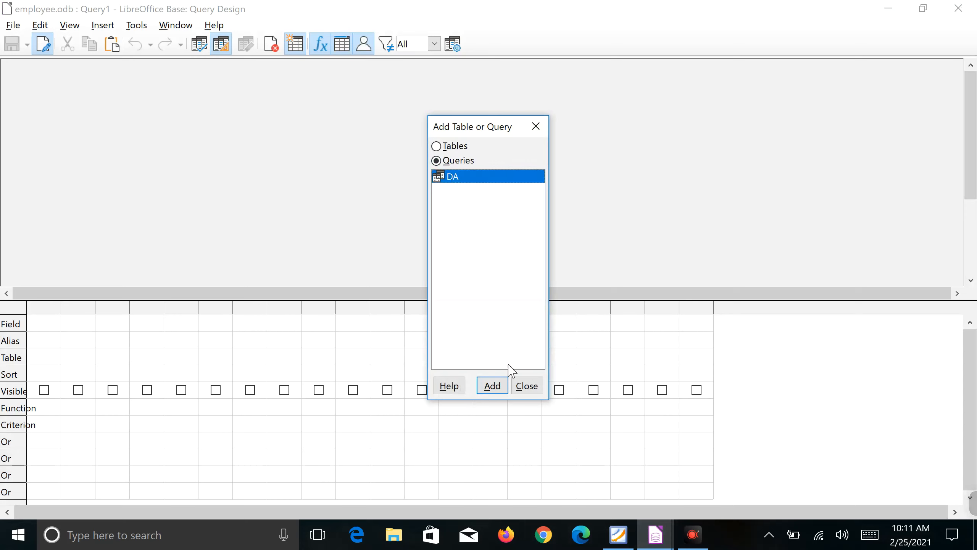
{"action": "left_click", "coordinate": [492, 385]}
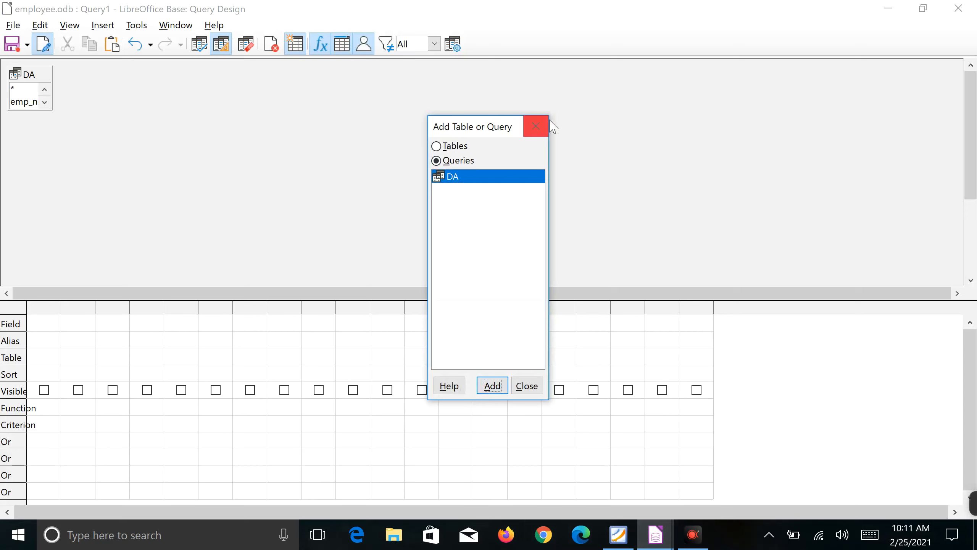
{"action": "left_click", "coordinate": [535, 126]}
Add the emp_no, name and doj fields of the DA query to the first three columns of the design grid.
{"action": "left_click", "coordinate": [41, 323]}
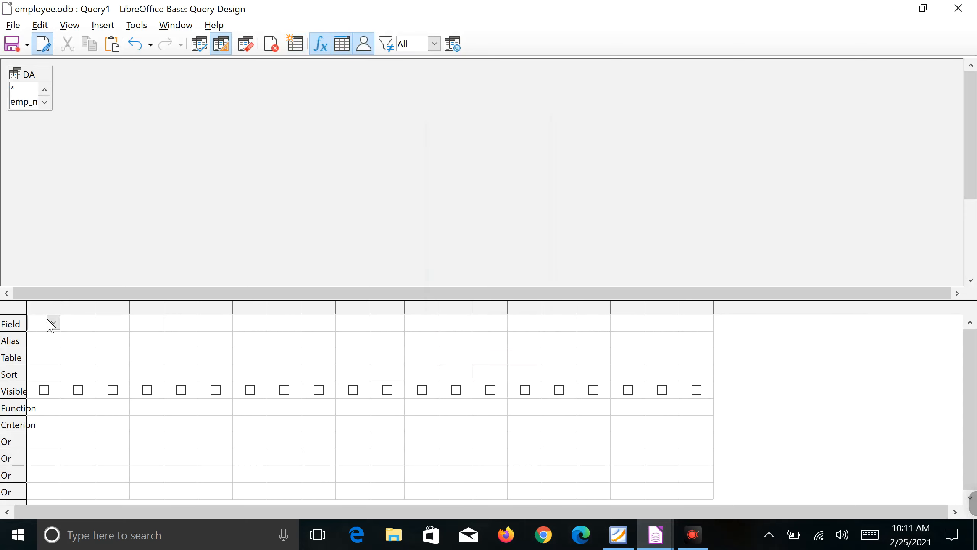
{"action": "left_click", "coordinate": [53, 323]}
{"action": "left_click", "coordinate": [51, 350]}
{"action": "left_click", "coordinate": [79, 323]}
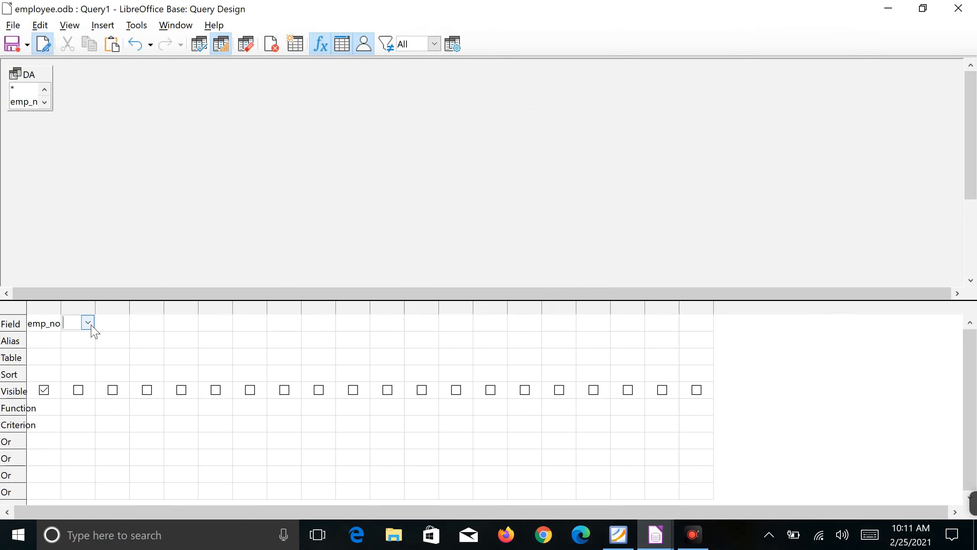
{"action": "left_click", "coordinate": [88, 323]}
{"action": "left_click", "coordinate": [88, 362]}
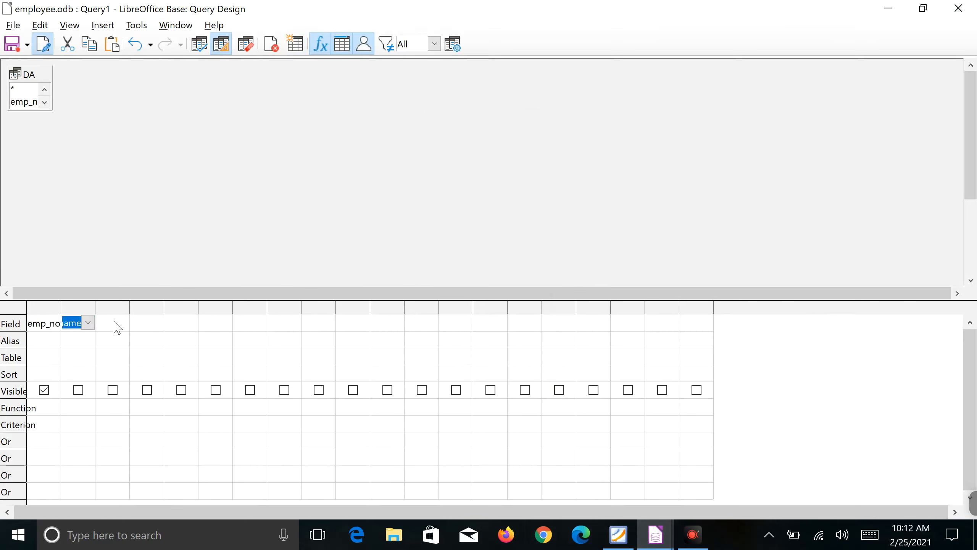
{"action": "left_click", "coordinate": [121, 324]}
{"action": "left_click", "coordinate": [122, 323]}
{"action": "left_click", "coordinate": [109, 372]}
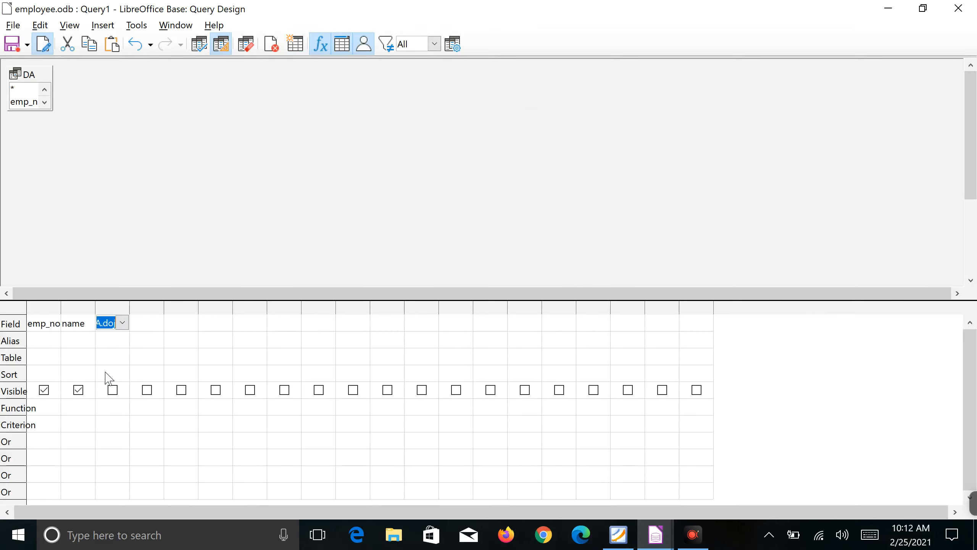
Add the des, basic_pay and DA fields to the following three columns of the query.
{"action": "left_click", "coordinate": [161, 327]}
{"action": "left_click", "coordinate": [157, 323]}
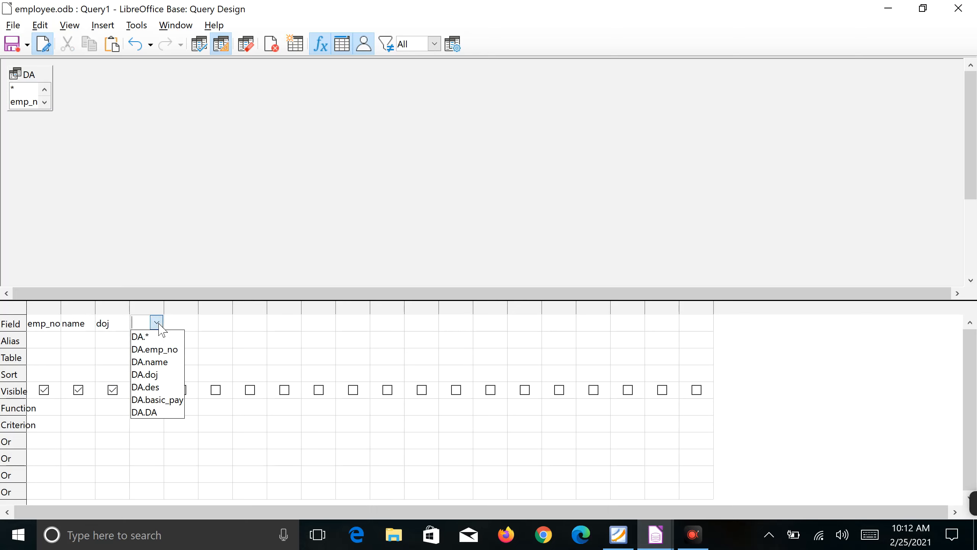
{"action": "left_click", "coordinate": [148, 385]}
{"action": "left_click", "coordinate": [188, 325]}
{"action": "left_click", "coordinate": [191, 322]}
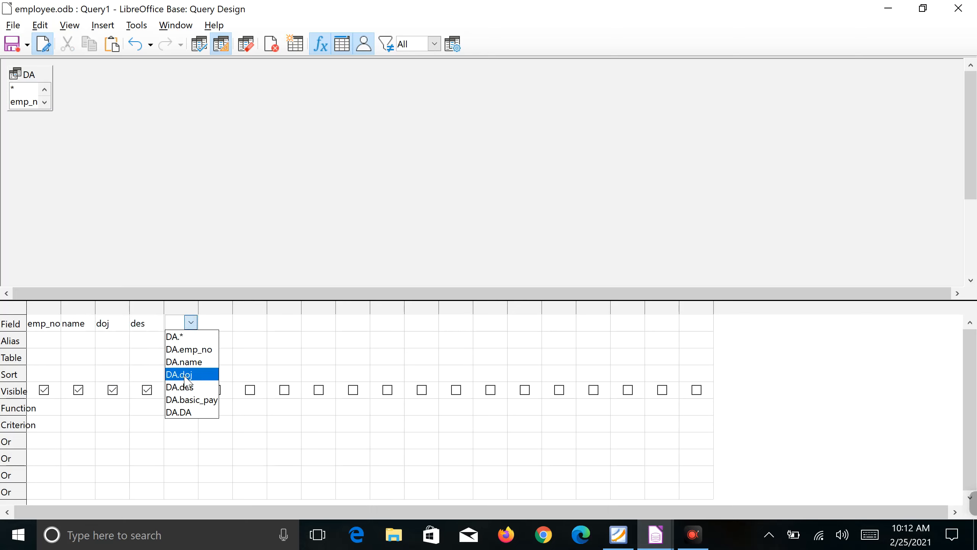
{"action": "left_click", "coordinate": [184, 400]}
{"action": "left_click", "coordinate": [218, 325]}
{"action": "left_click", "coordinate": [226, 323]}
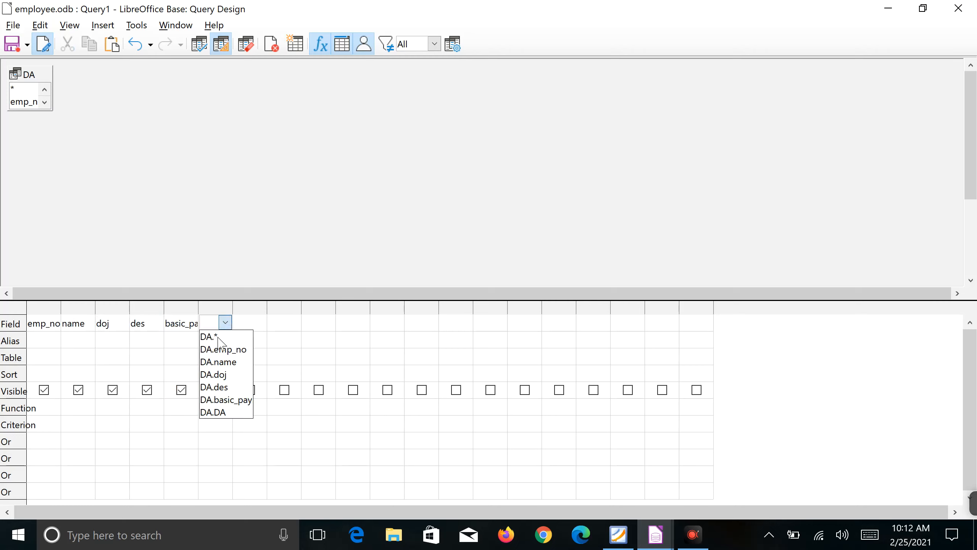
{"action": "left_click", "coordinate": [217, 414]}
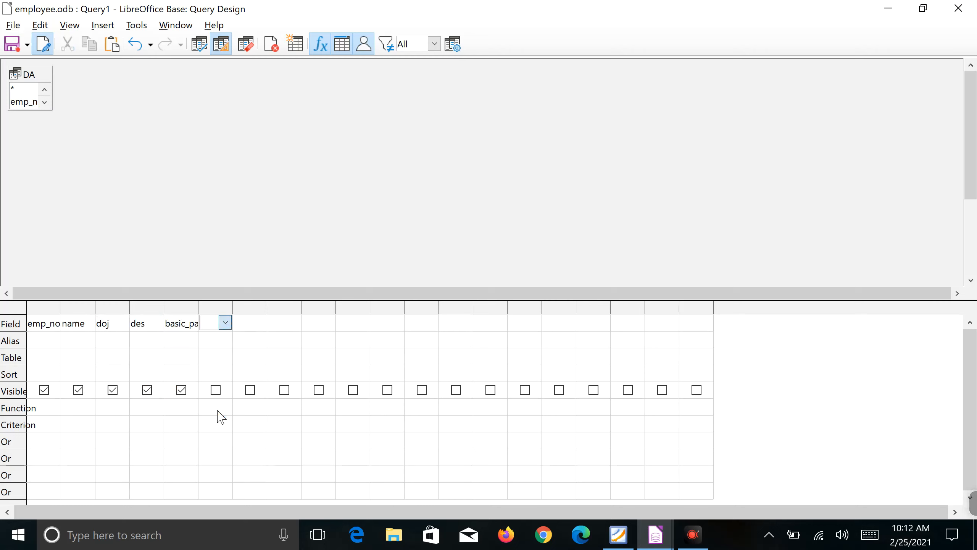
Add a column with alias HRA and expression "case when basic_pay<25000 then basic-pay*0.1 else basic_pay*0.25 End", widening it to fit.
{"action": "left_click", "coordinate": [249, 340]}
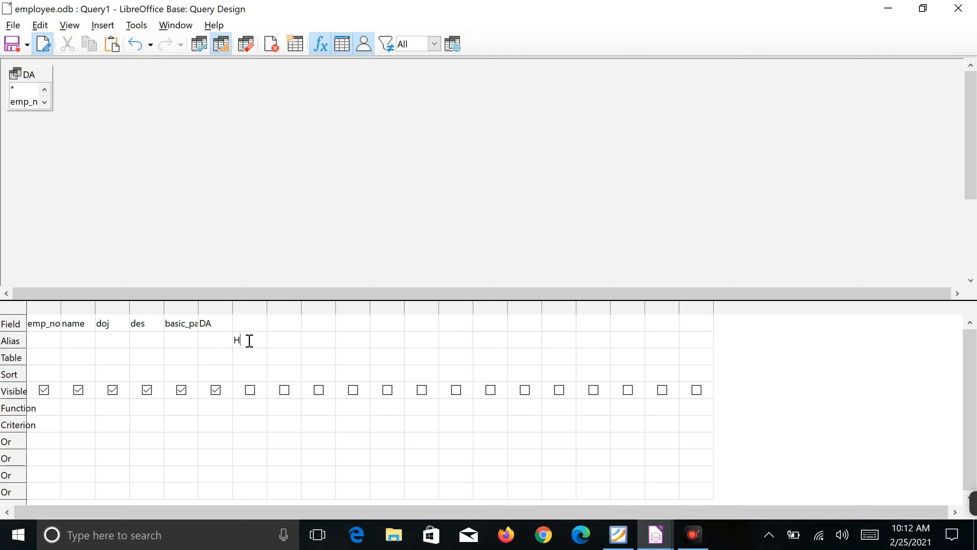
{"action": "left_click", "coordinate": [256, 324]}
{"action": "type", "text": "case"}
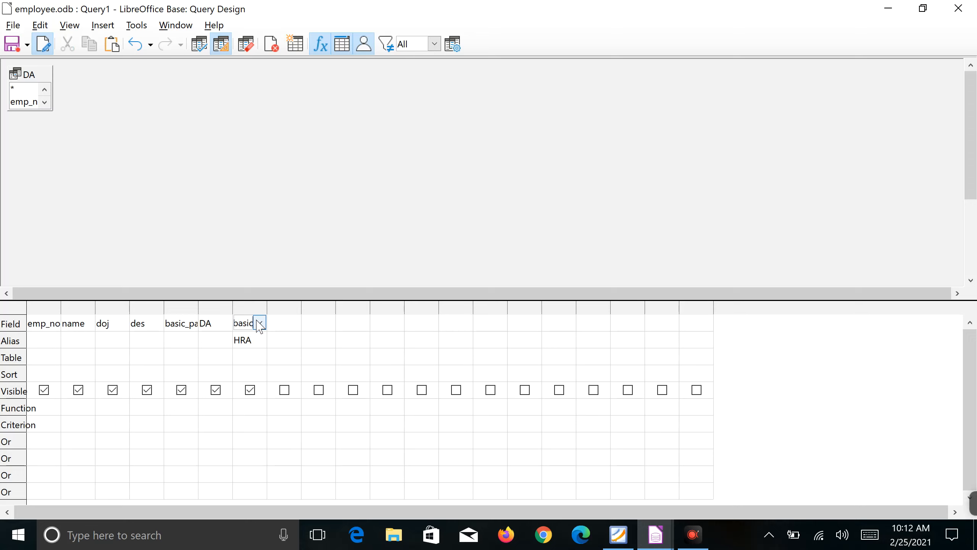
{"action": "type", "text": "_pay<250"}
{"action": "left_click_drag", "start_coordinate": [265, 307], "coordinate": [343, 304]}
{"action": "left_click", "coordinate": [254, 308]}
{"action": "left_click", "coordinate": [262, 309]}
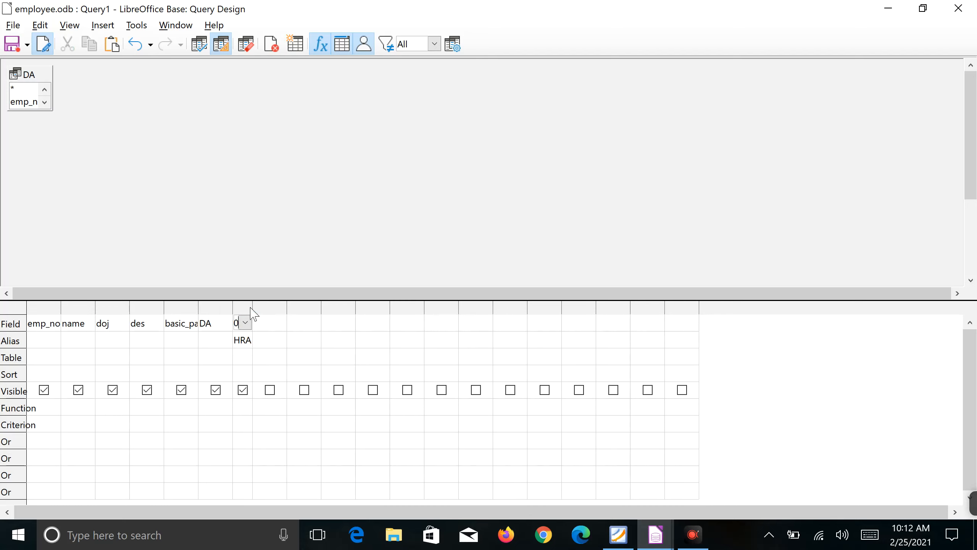
{"action": "left_click_drag", "start_coordinate": [252, 308], "coordinate": [461, 303]}
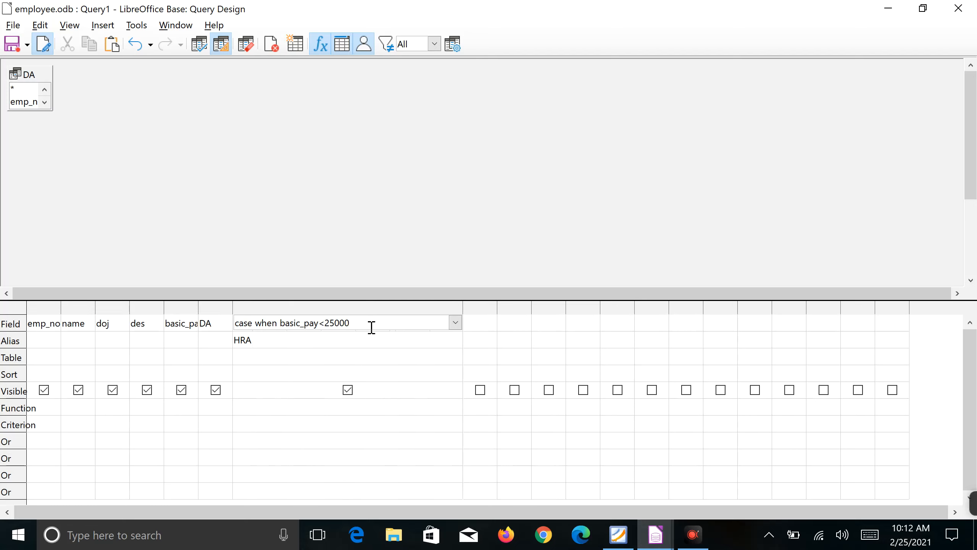
{"action": "type", "text": "then basic-pay*0.1 else"}
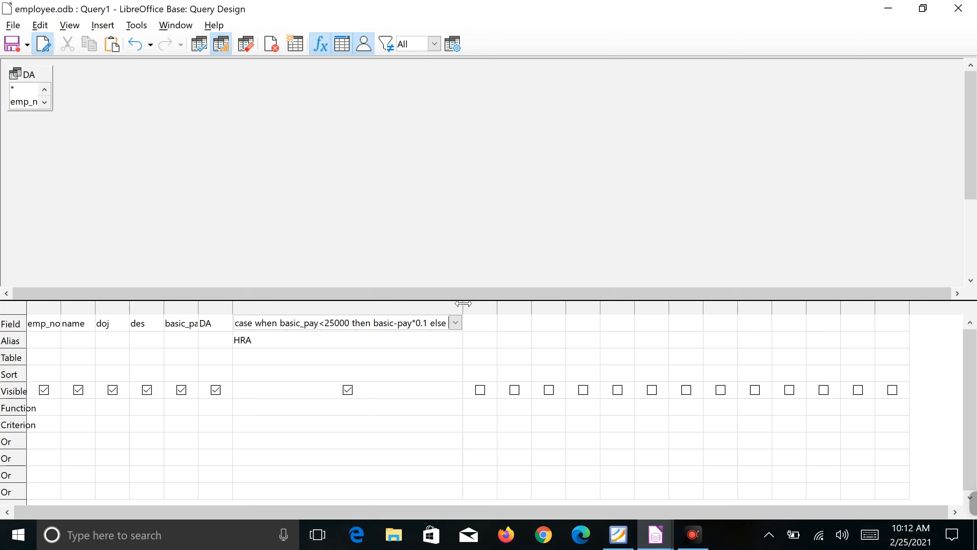
{"action": "left_click_drag", "start_coordinate": [463, 305], "coordinate": [603, 305]}
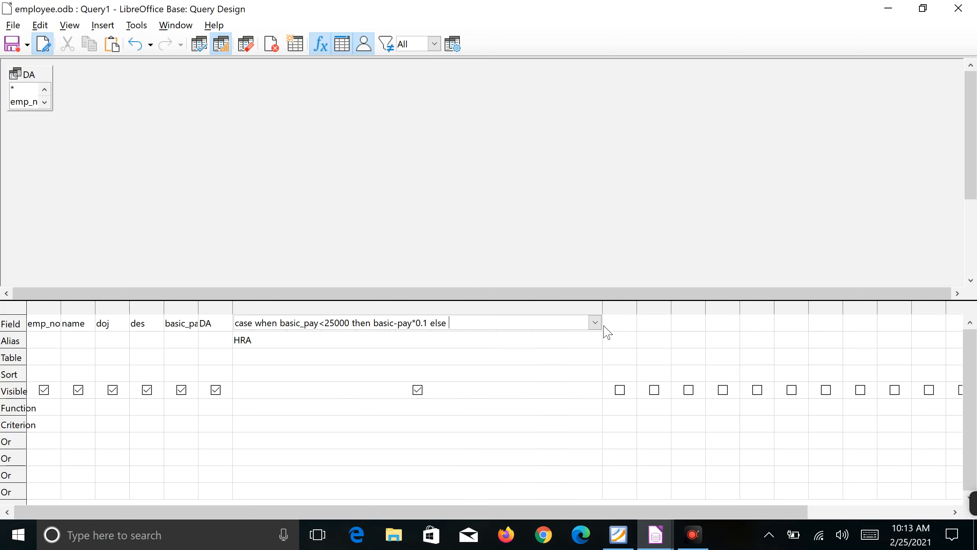
{"action": "type", "text": "basic_pay*0.25 End"}
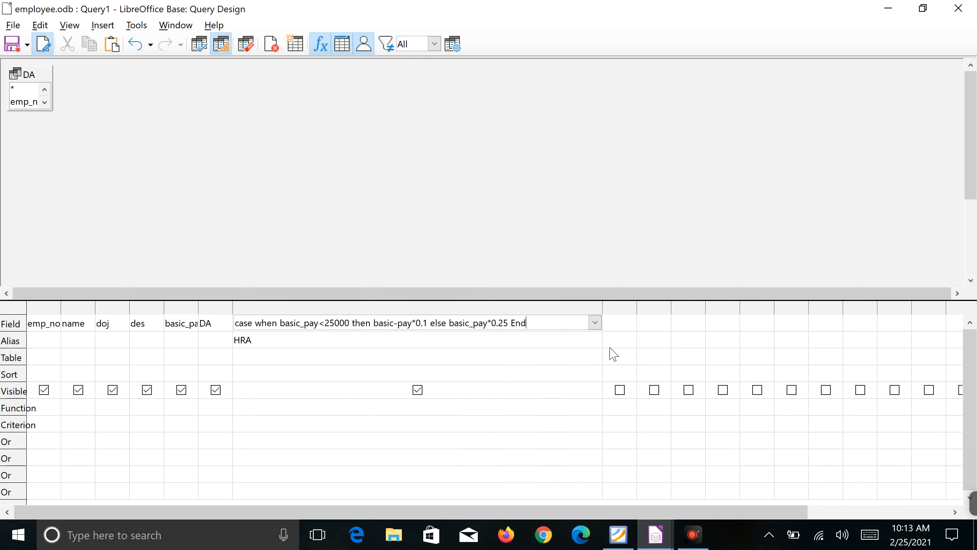
{"action": "left_click", "coordinate": [491, 344]}
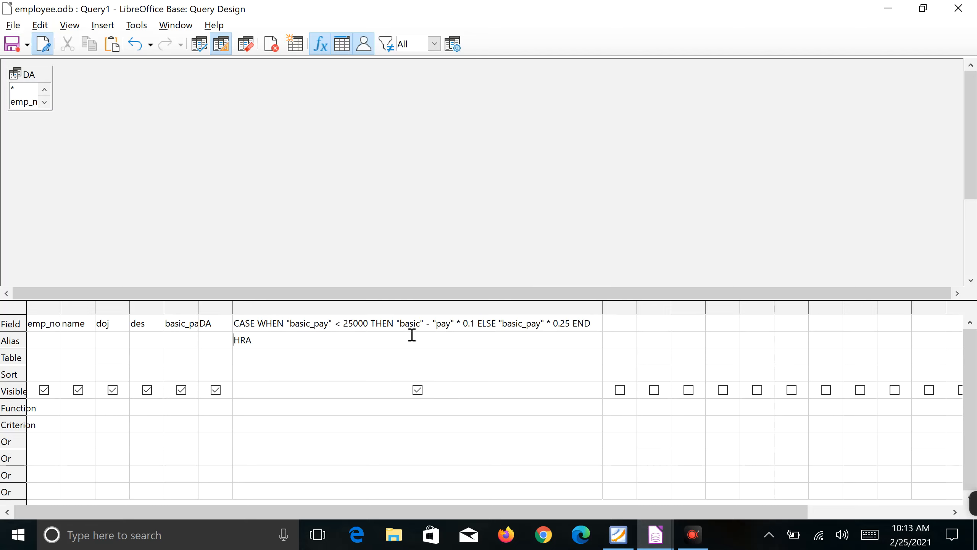
Correct the field name in the THEN part of the HRA expression to "basic_pay".
{"action": "left_click", "coordinate": [431, 326]}
{"action": "left_click_drag", "start_coordinate": [433, 323], "coordinate": [422, 323]}
{"action": "type", "text": "_"}
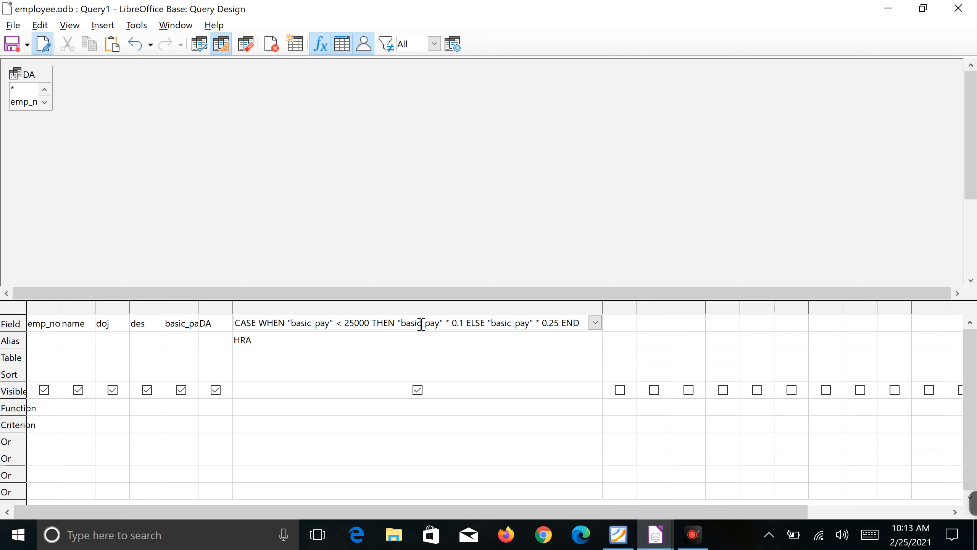
{"action": "left_click", "coordinate": [421, 336]}
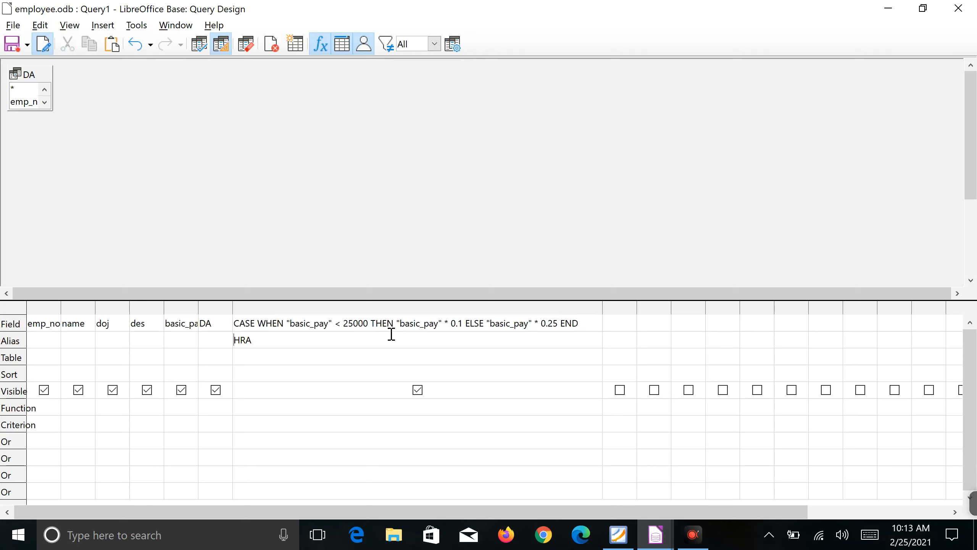
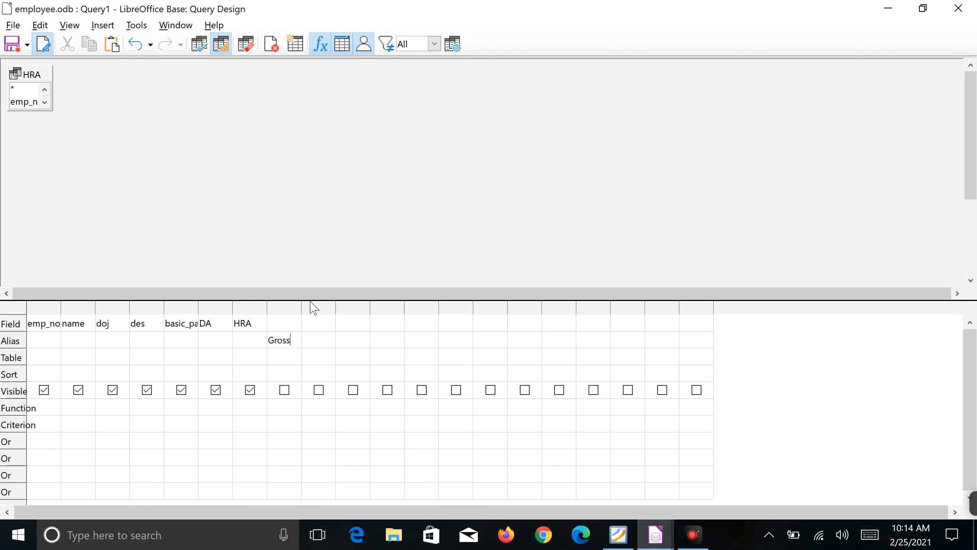
Widen the Gross column and enter its expression as basic_pay+DA+HRA.
{"action": "left_click_drag", "start_coordinate": [302, 307], "coordinate": [465, 305]}
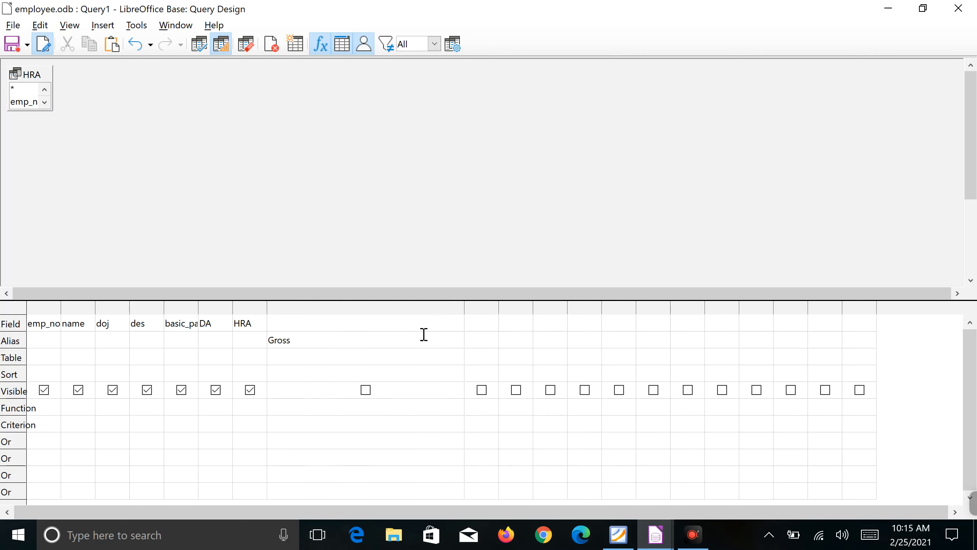
{"action": "left_click", "coordinate": [322, 321]}
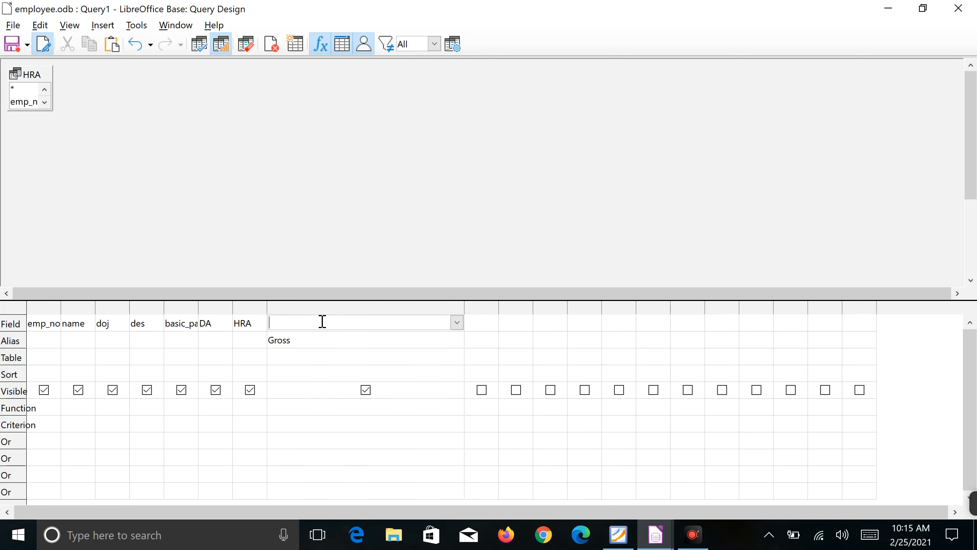
{"action": "type", "text": "basic_pay+DA+HR"}
{"action": "left_click", "coordinate": [351, 342]}
Switch to the lab exercise PDF in Foxit Reader to check it, and return to the LibreOffice Base query design.
{"action": "left_click", "coordinate": [618, 535]}
{"action": "mouse_move", "coordinate": [650, 531]}
{"action": "left_click", "coordinate": [683, 503]}
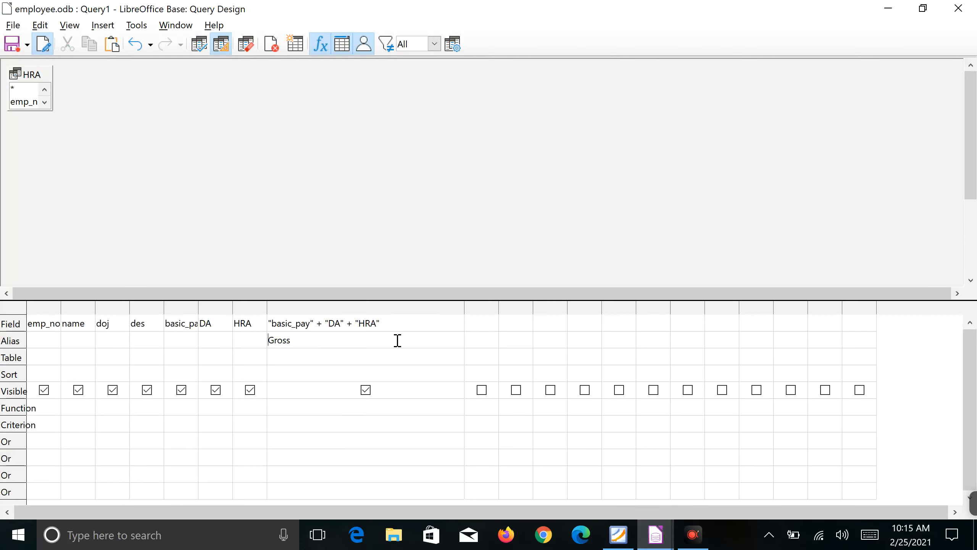
Run the query and save it under the name gross, closing its design window.
{"action": "left_click", "coordinate": [199, 43]}
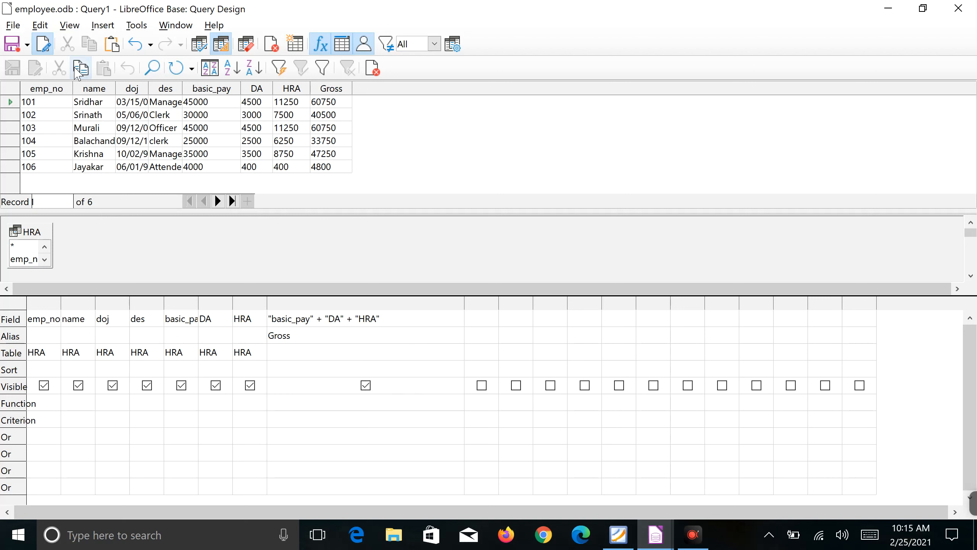
{"action": "left_click", "coordinate": [12, 44]}
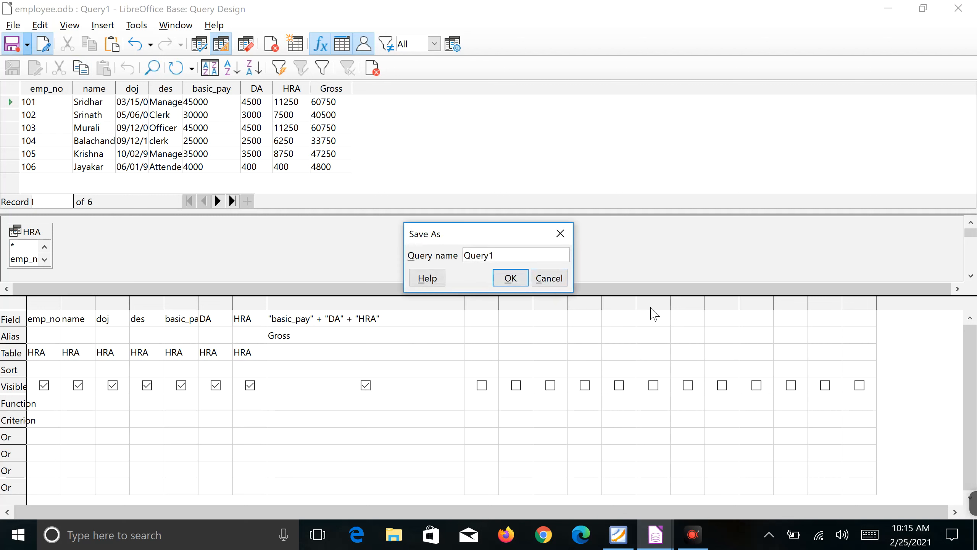
{"action": "left_click_drag", "start_coordinate": [512, 255], "coordinate": [419, 255]}
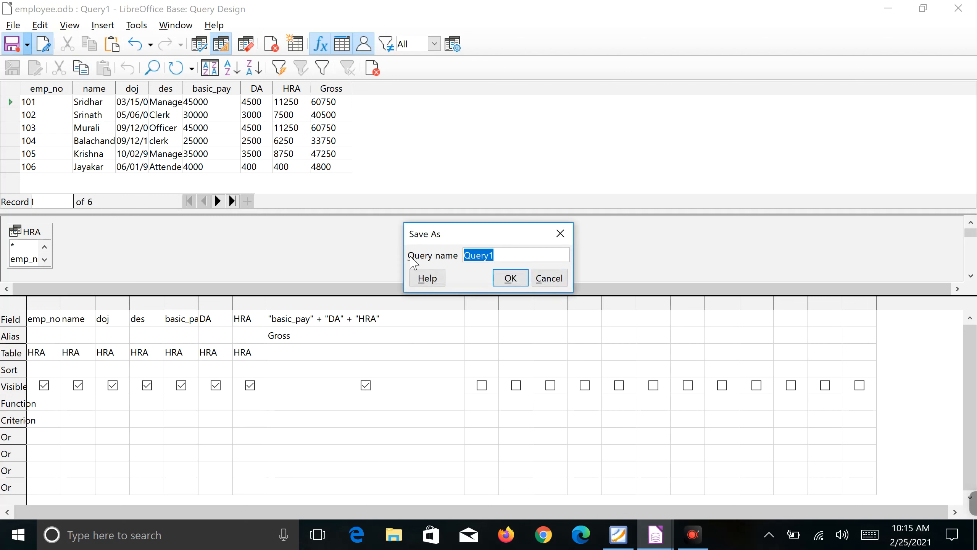
{"action": "type", "text": "gros"}
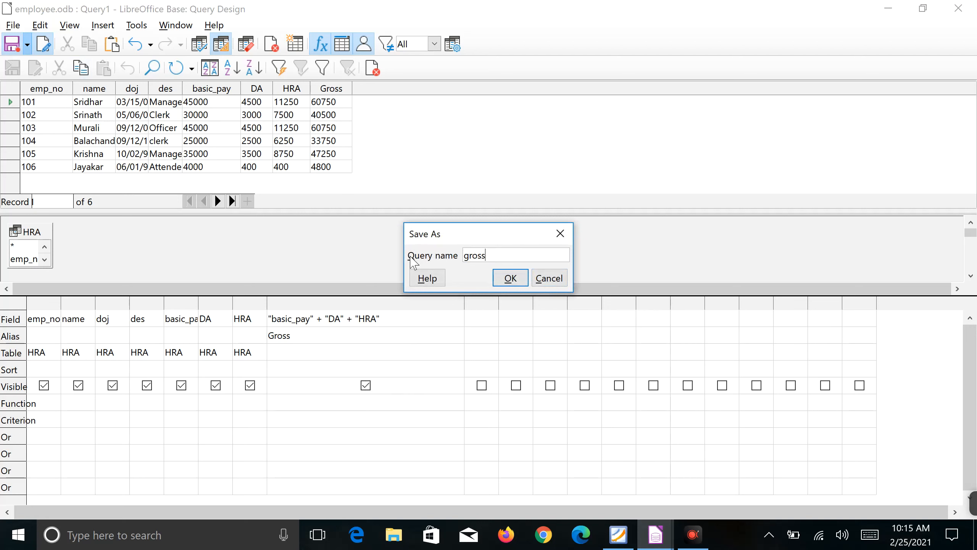
{"action": "type", "text": "s"}
{"action": "left_click", "coordinate": [508, 279]}
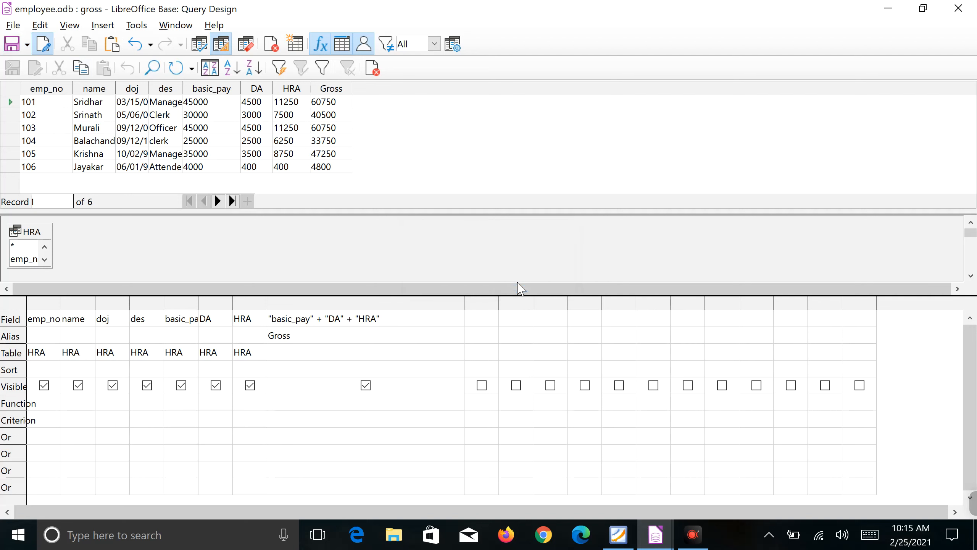
{"action": "left_click", "coordinate": [973, 9]}
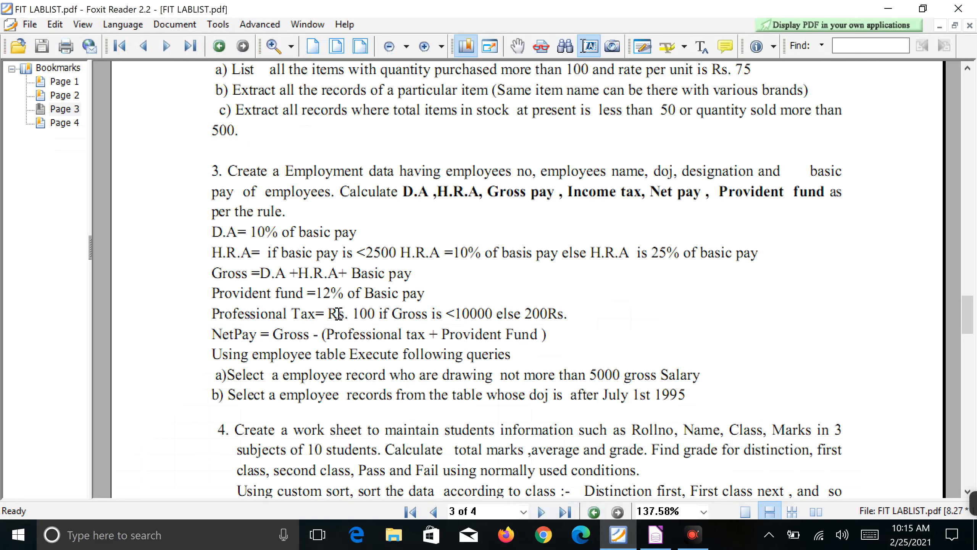
Switch from Foxit Reader back to LibreOffice Base and create another query in Design View with the gross query as its source.
{"action": "left_click", "coordinate": [668, 543]}
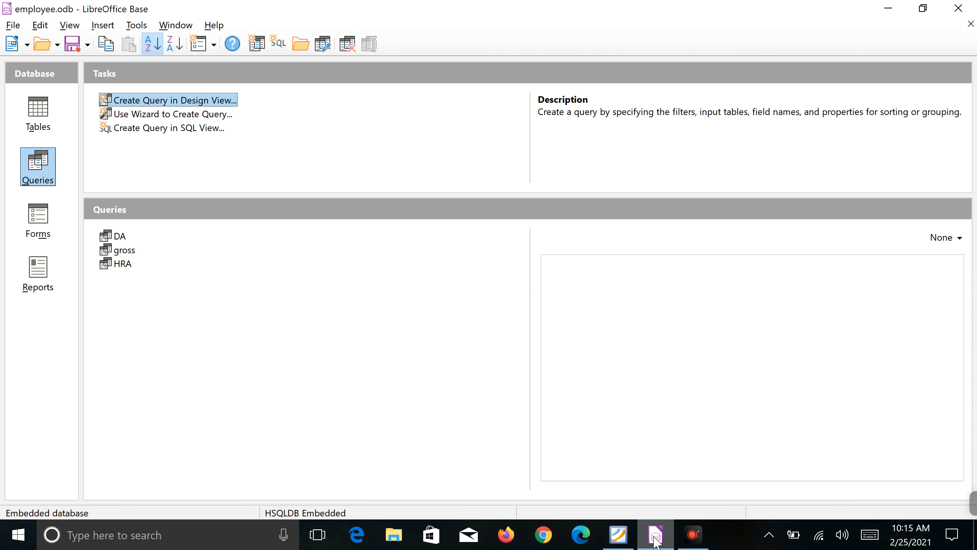
{"action": "left_click", "coordinate": [146, 102]}
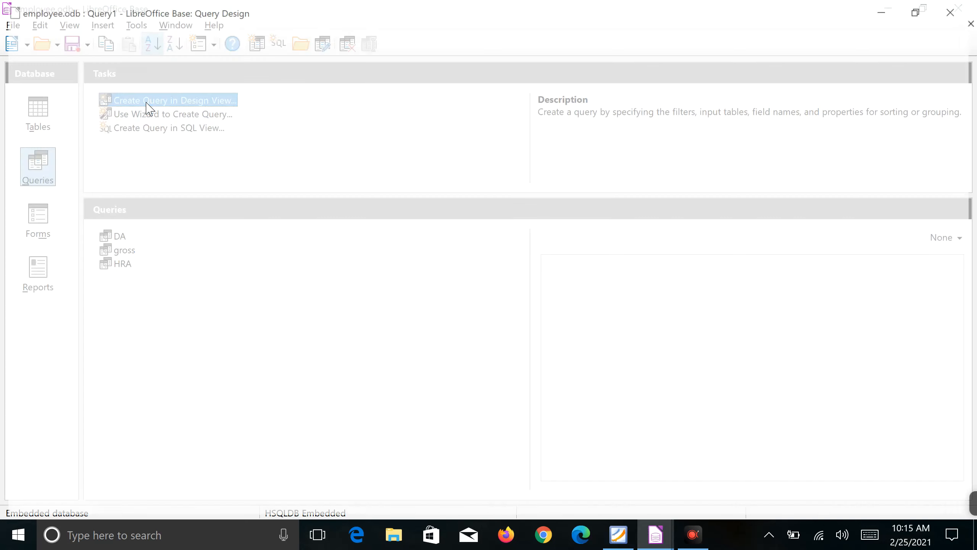
{"action": "left_click", "coordinate": [456, 162]}
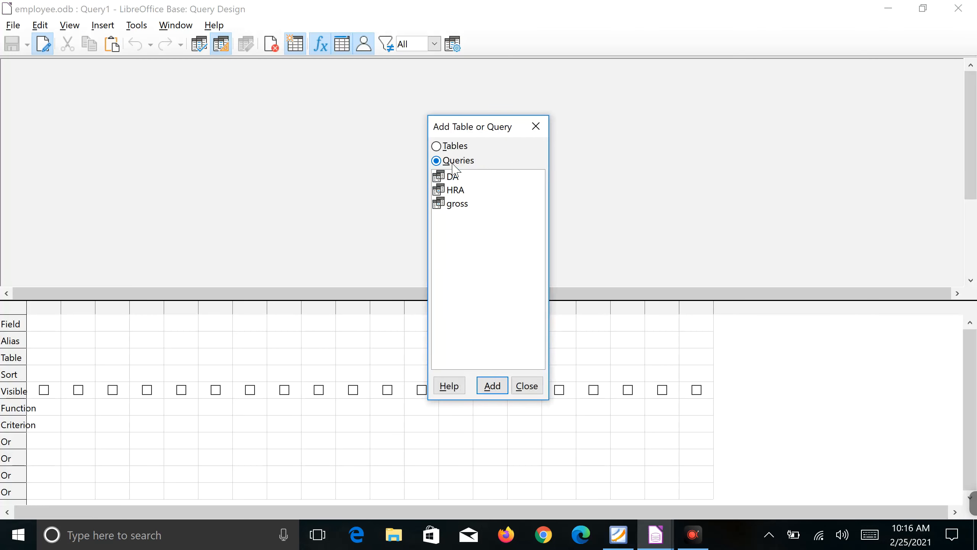
{"action": "left_click", "coordinate": [464, 204]}
{"action": "left_click", "coordinate": [494, 385]}
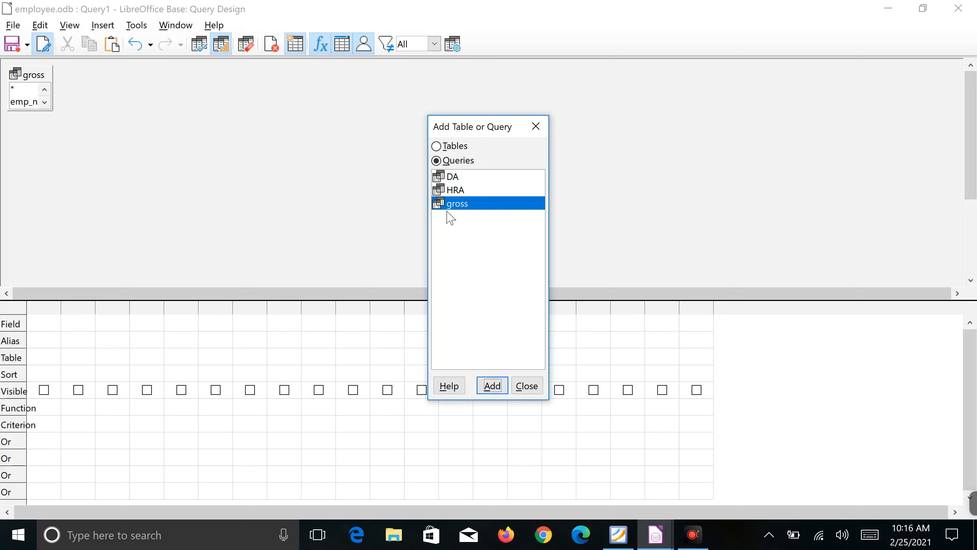
{"action": "left_click", "coordinate": [535, 130]}
Add the emp_no, name and doj fields of the gross query to the first three columns of the query design.
{"action": "left_click", "coordinate": [54, 324]}
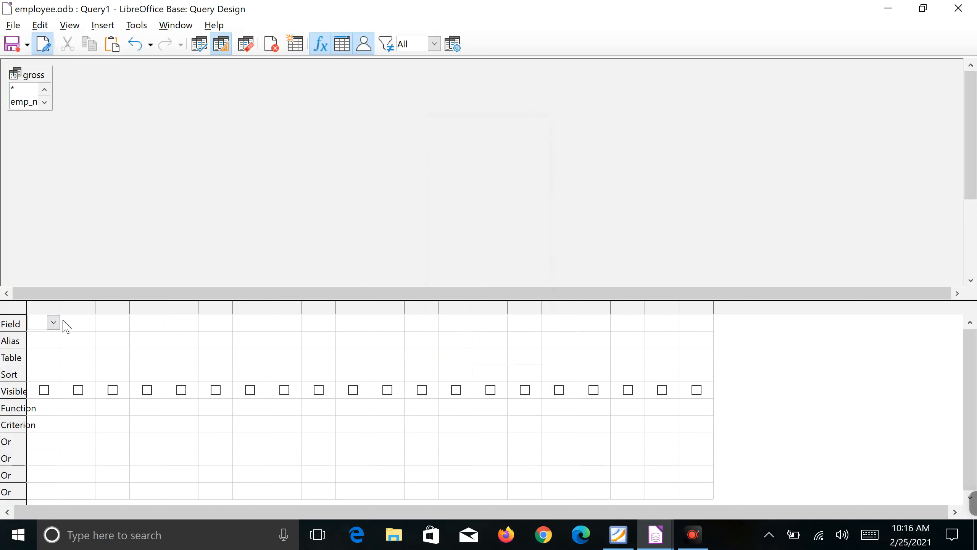
{"action": "left_click", "coordinate": [53, 322]}
{"action": "left_click", "coordinate": [58, 348]}
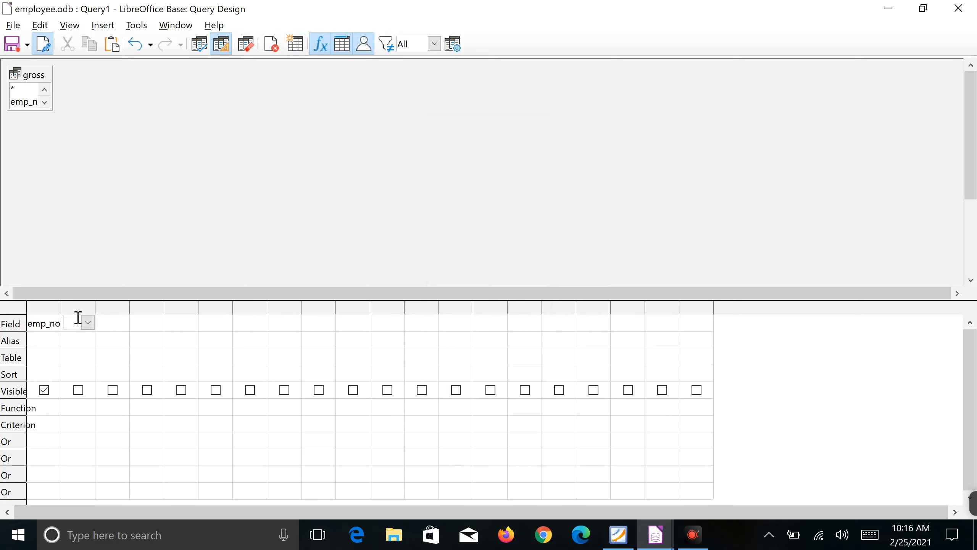
{"action": "left_click", "coordinate": [87, 322]}
{"action": "left_click", "coordinate": [83, 362]}
{"action": "left_click", "coordinate": [120, 323]}
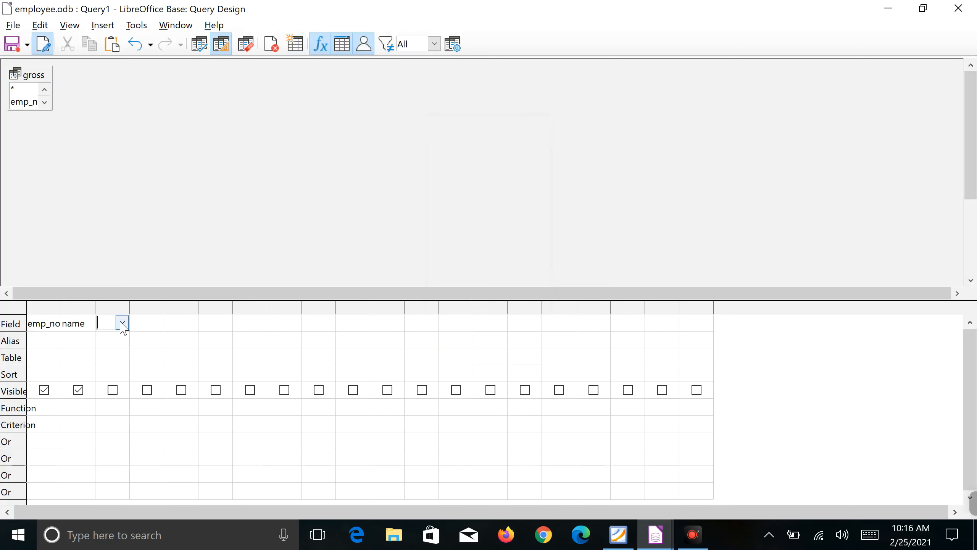
{"action": "left_click", "coordinate": [123, 323]}
{"action": "left_click", "coordinate": [119, 375]}
Add the des, basic_pay and DA fields of the gross query to the following three columns.
{"action": "left_click", "coordinate": [157, 323]}
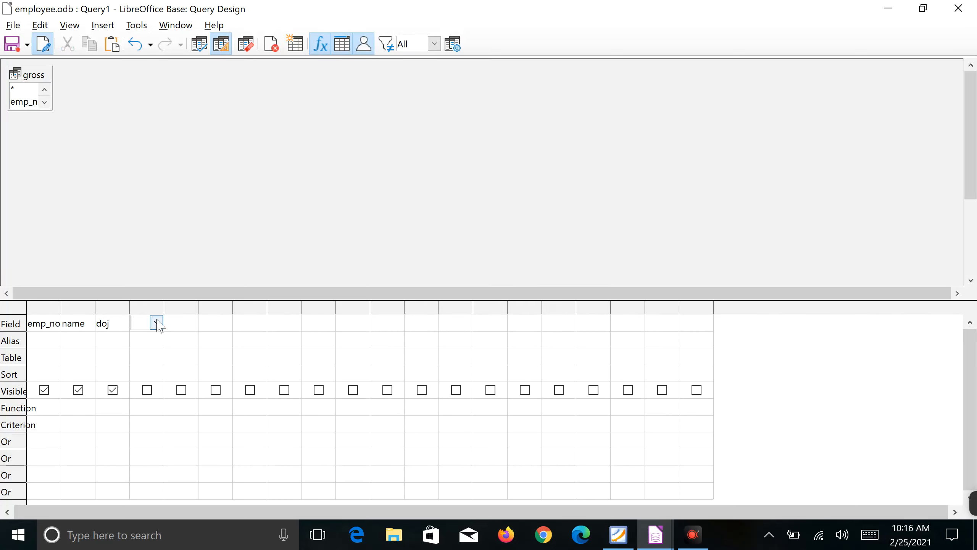
{"action": "left_click", "coordinate": [158, 323]}
{"action": "left_click", "coordinate": [160, 386]}
{"action": "left_click", "coordinate": [191, 324]}
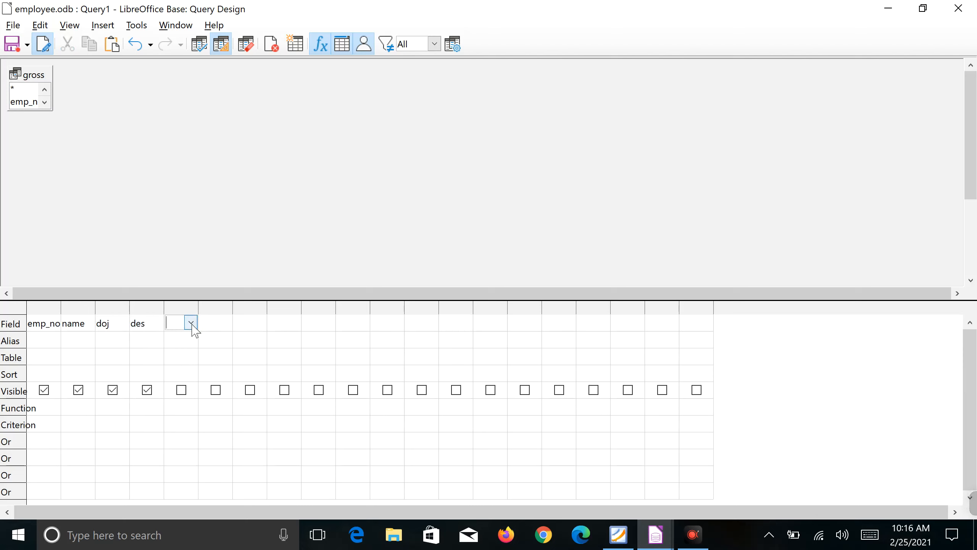
{"action": "left_click", "coordinate": [191, 323]}
{"action": "left_click", "coordinate": [187, 396]}
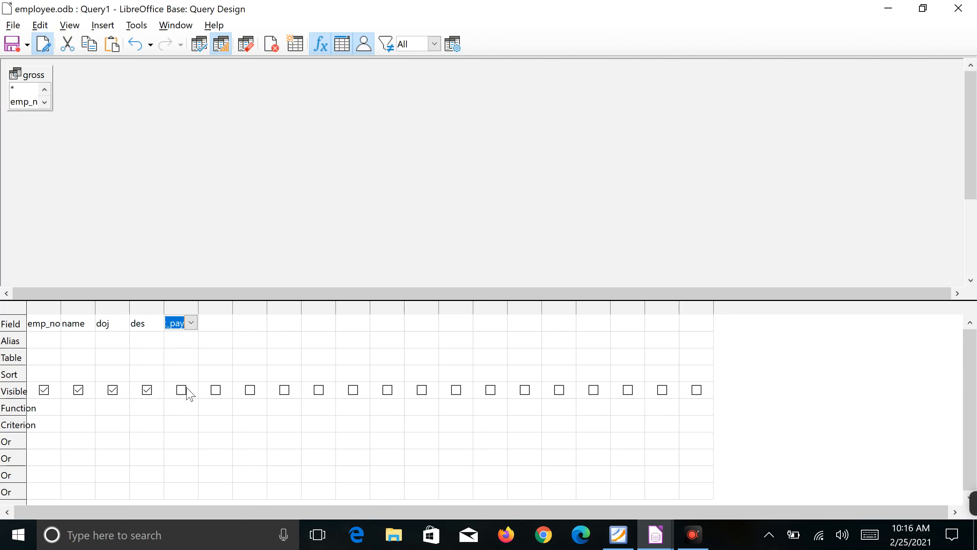
{"action": "left_click", "coordinate": [217, 325]}
{"action": "left_click", "coordinate": [225, 323]}
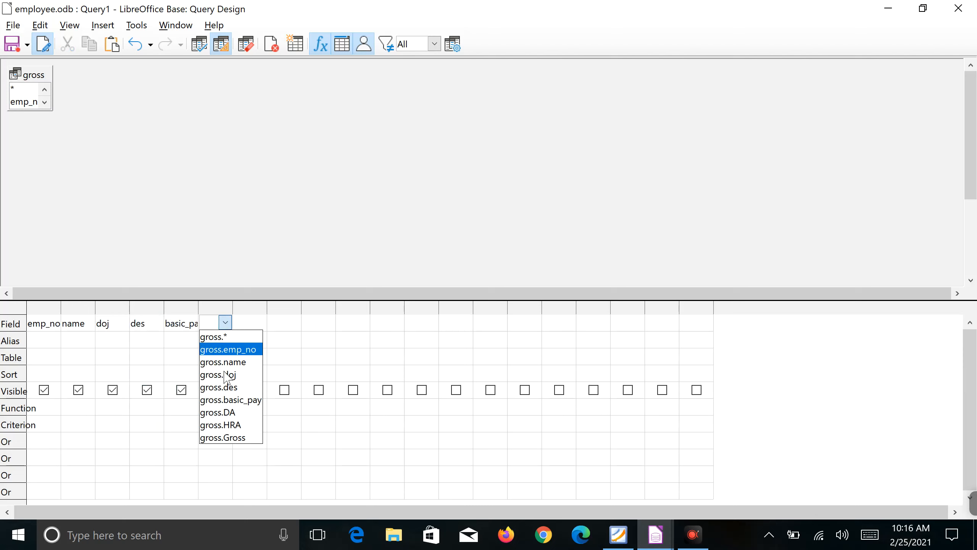
{"action": "left_click", "coordinate": [226, 413]}
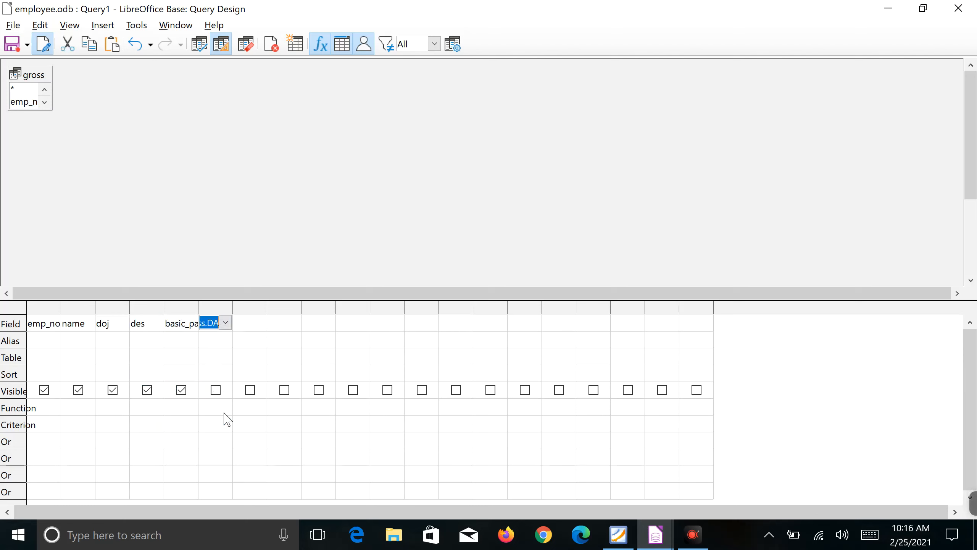
Add the HRA and Gross fields of the gross query and give the next empty column the alias PF.
{"action": "left_click", "coordinate": [252, 329]}
{"action": "left_click", "coordinate": [259, 322]}
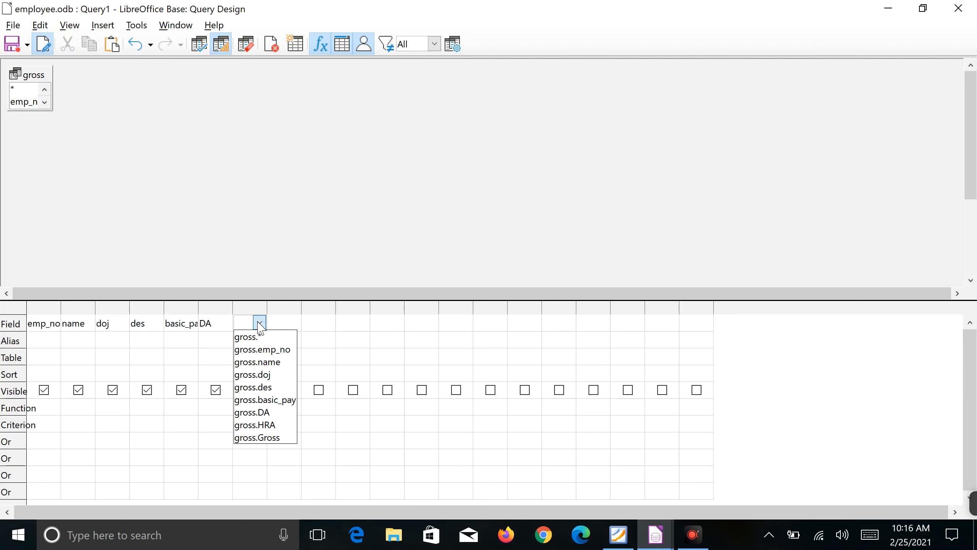
{"action": "left_click", "coordinate": [244, 425]}
{"action": "left_click", "coordinate": [286, 330]}
Switch to the lab exercise PDF in Foxit Reader to check the provident fund rule, and return to the LibreOffice Base query design.
{"action": "left_click", "coordinate": [607, 543]}
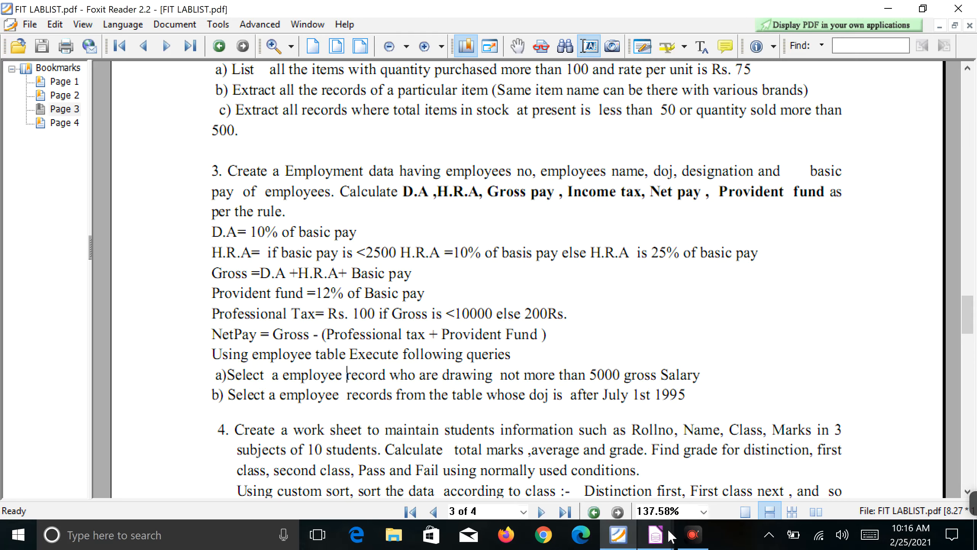
{"action": "mouse_move", "coordinate": [655, 537]}
{"action": "left_click", "coordinate": [713, 505]}
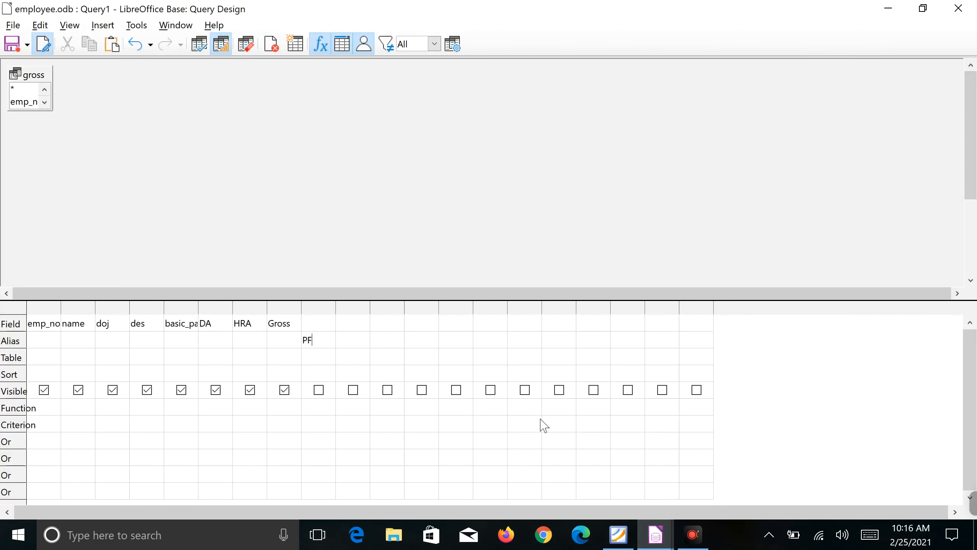
Widen the PF column and enter its expression as basic_pay*0.12.
{"action": "left_click", "coordinate": [321, 320]}
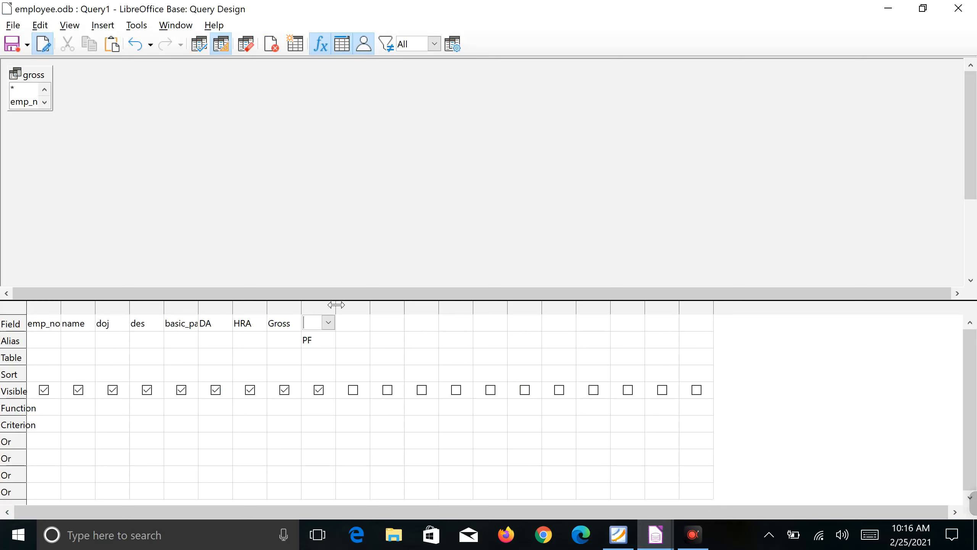
{"action": "left_click_drag", "start_coordinate": [336, 305], "coordinate": [472, 305]}
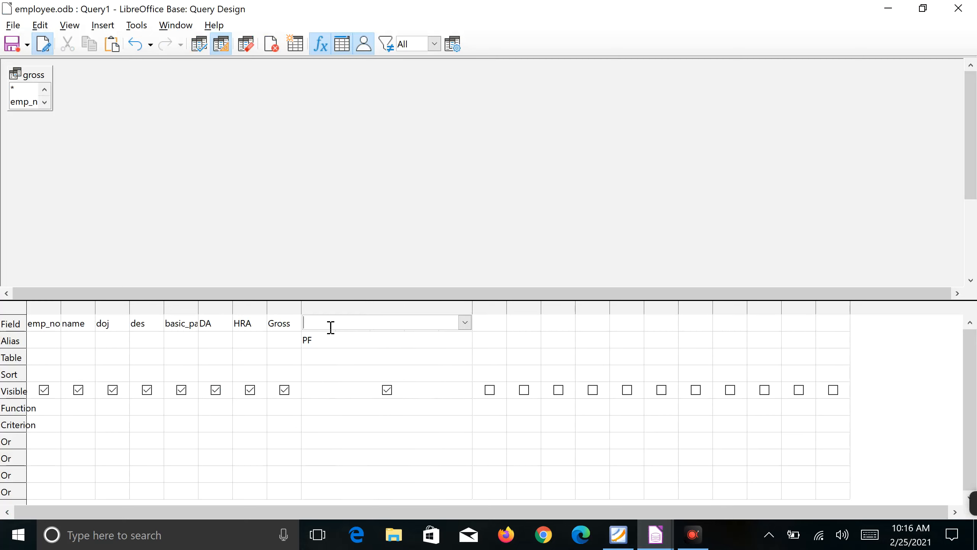
{"action": "type", "text": "basic_pay*0.12"}
{"action": "left_click", "coordinate": [349, 361]}
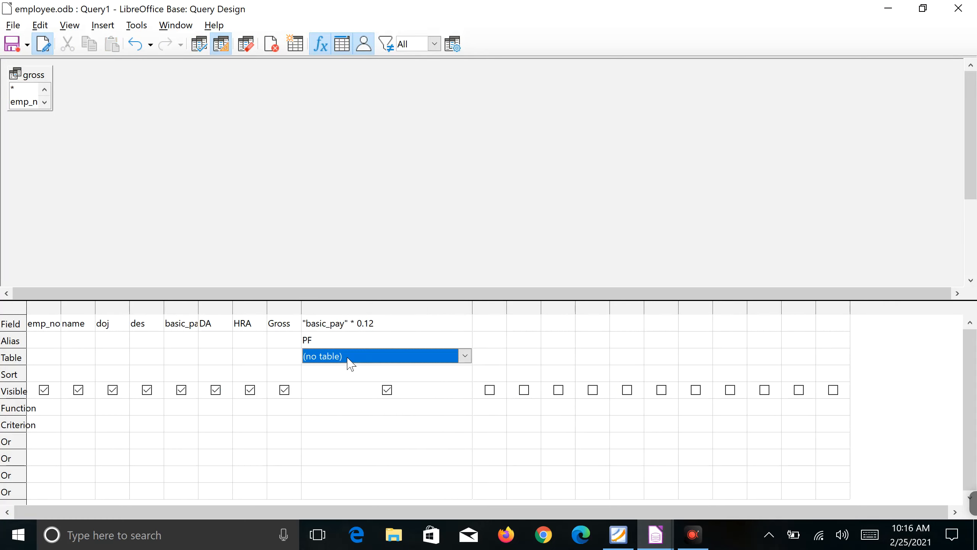
Run the query and save it under the name PF, and switch to the lab exercise PDF in Foxit Reader.
{"action": "left_click", "coordinate": [200, 46]}
{"action": "left_click", "coordinate": [618, 535]}
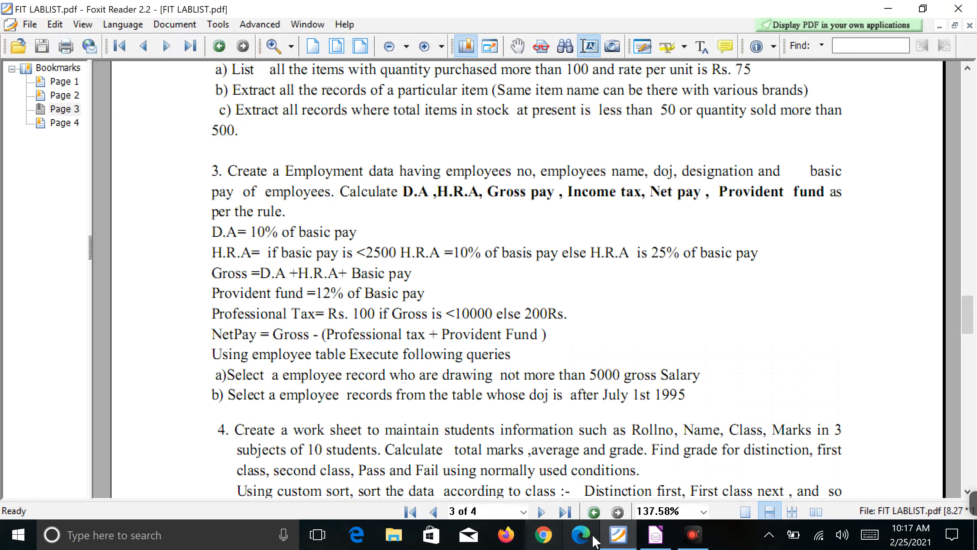
Switch back to LibreOffice Base and create another query in Design View with the PF query as its source.
{"action": "left_click", "coordinate": [655, 535]}
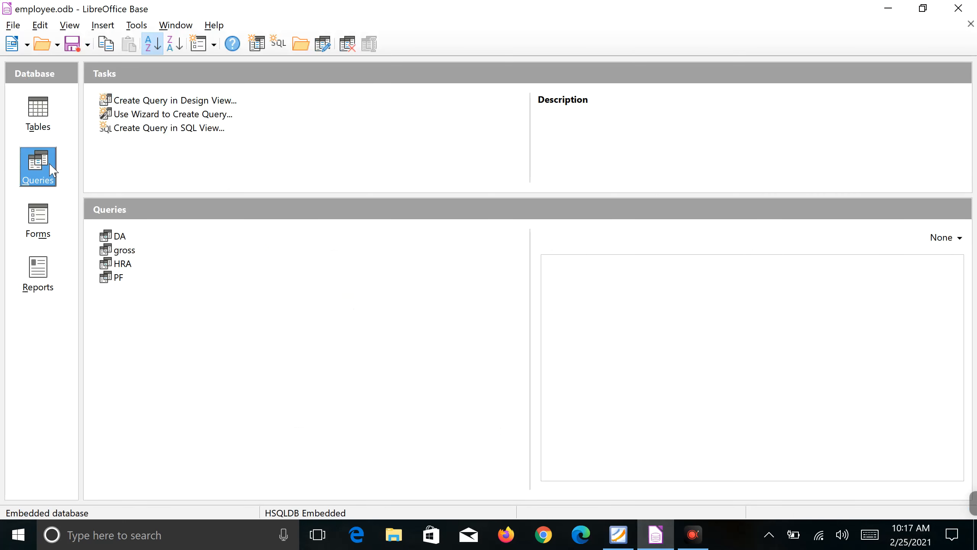
{"action": "left_click", "coordinate": [165, 101]}
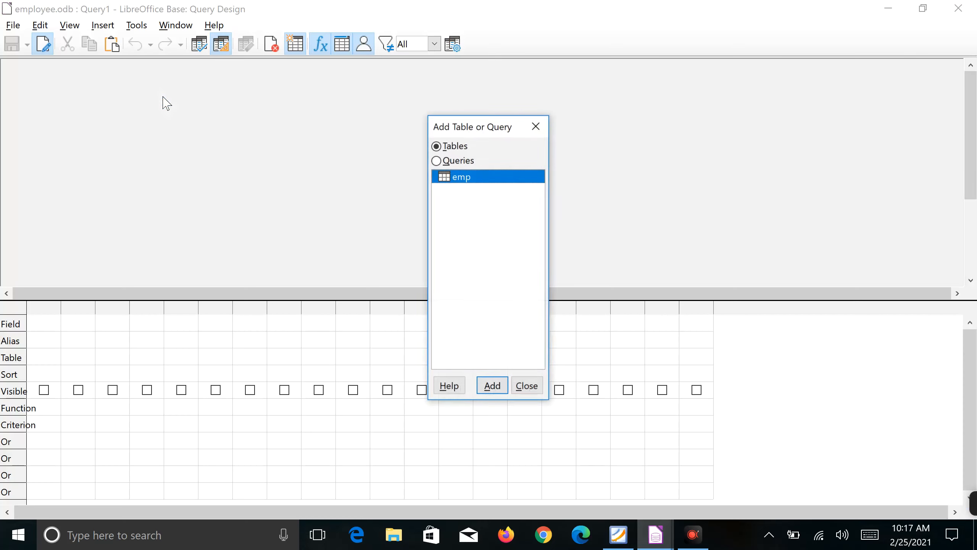
{"action": "left_click", "coordinate": [436, 160]}
{"action": "left_click", "coordinate": [463, 224]}
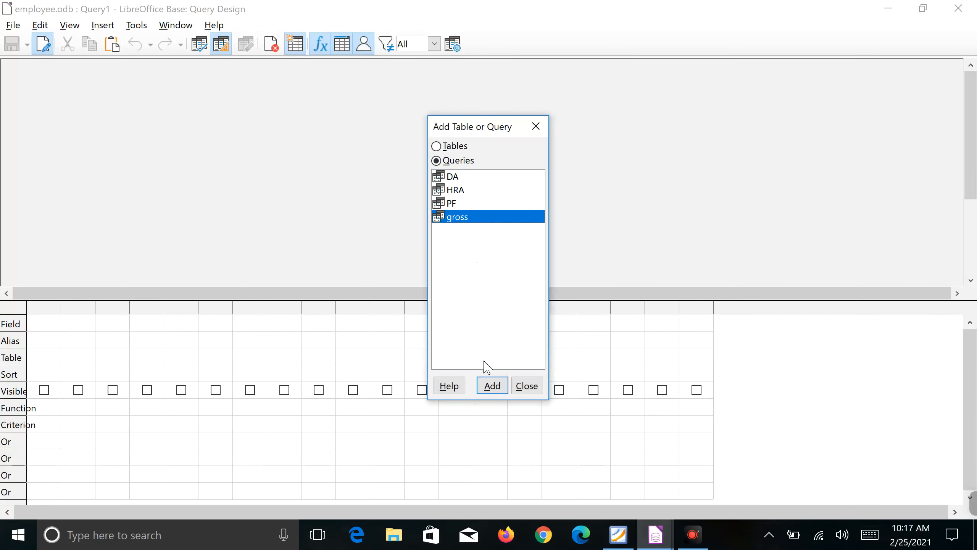
{"action": "left_click", "coordinate": [446, 204]}
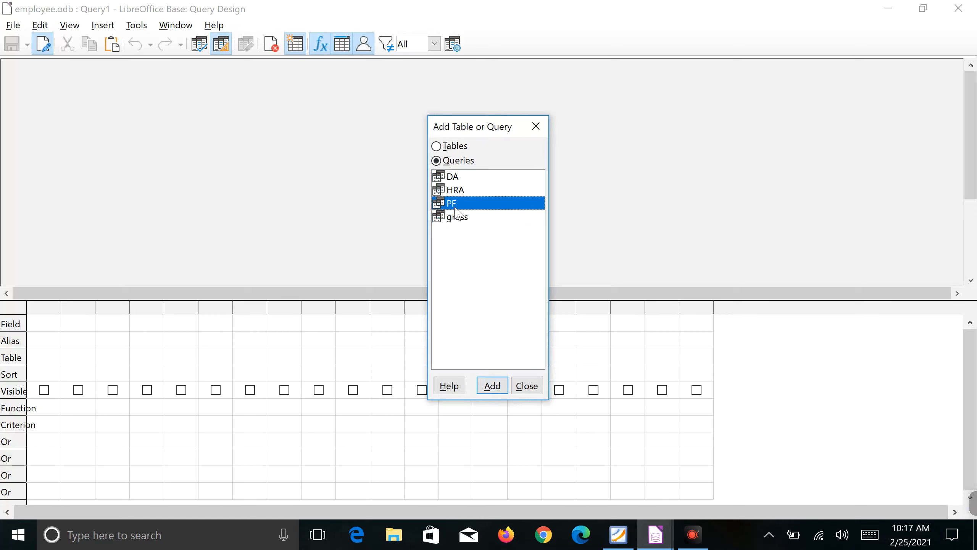
{"action": "left_click", "coordinate": [494, 386]}
{"action": "left_click", "coordinate": [527, 385]}
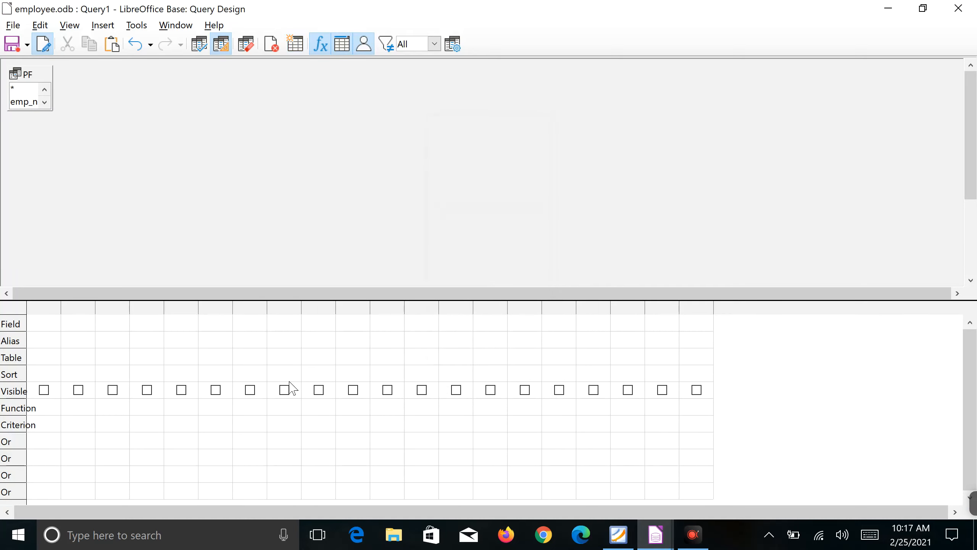
Add the emp_no, name and doj fields of the PF query to the first three columns of the query design.
{"action": "left_click", "coordinate": [46, 324]}
{"action": "left_click", "coordinate": [54, 322]}
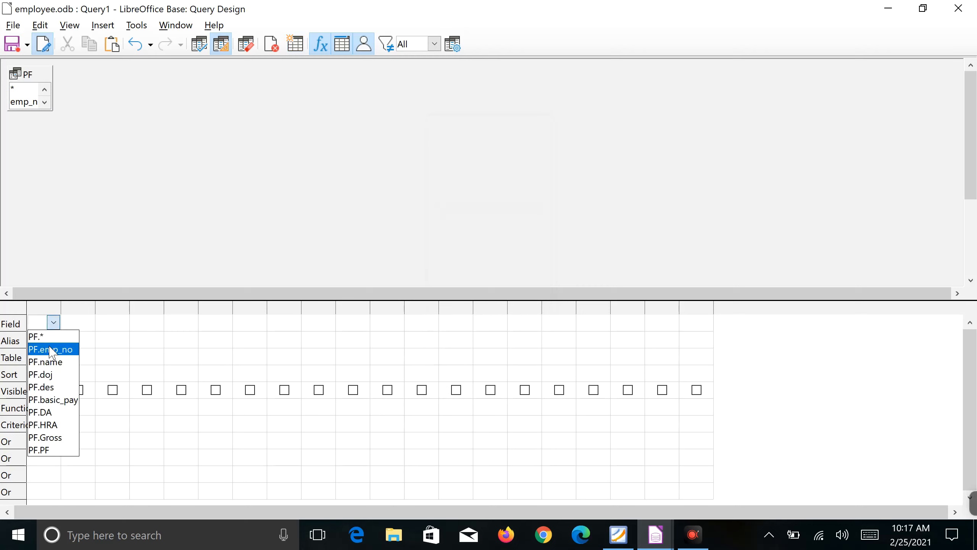
{"action": "left_click", "coordinate": [52, 350]}
{"action": "left_click", "coordinate": [83, 324]}
{"action": "left_click", "coordinate": [88, 322]}
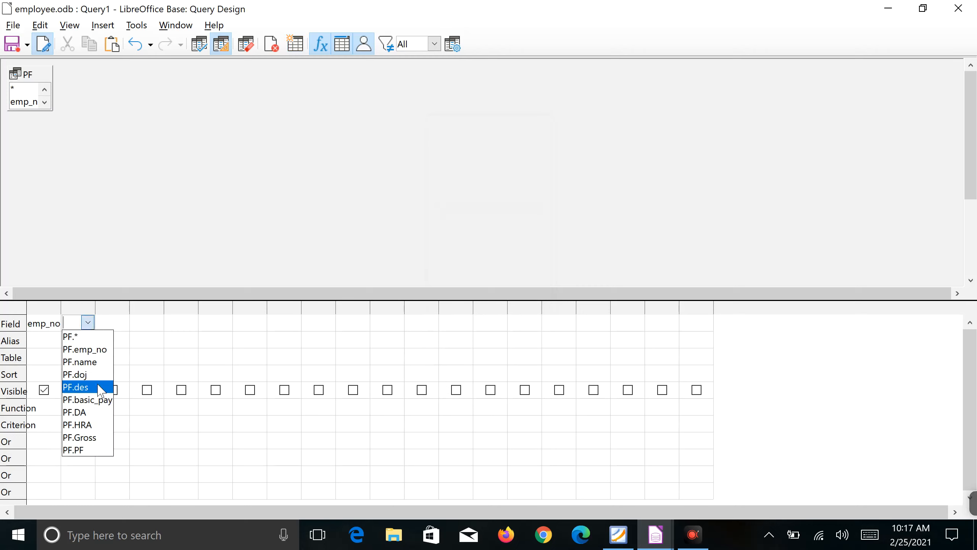
{"action": "left_click", "coordinate": [89, 362]}
{"action": "double_click", "coordinate": [121, 322]}
{"action": "left_click", "coordinate": [117, 374]}
Add the des, basic_pay and DA fields of the PF query to the following three columns.
{"action": "double_click", "coordinate": [156, 322]}
{"action": "left_click", "coordinate": [151, 387]}
{"action": "double_click", "coordinate": [191, 322]}
{"action": "left_click", "coordinate": [184, 399]}
{"action": "left_click", "coordinate": [226, 324]}
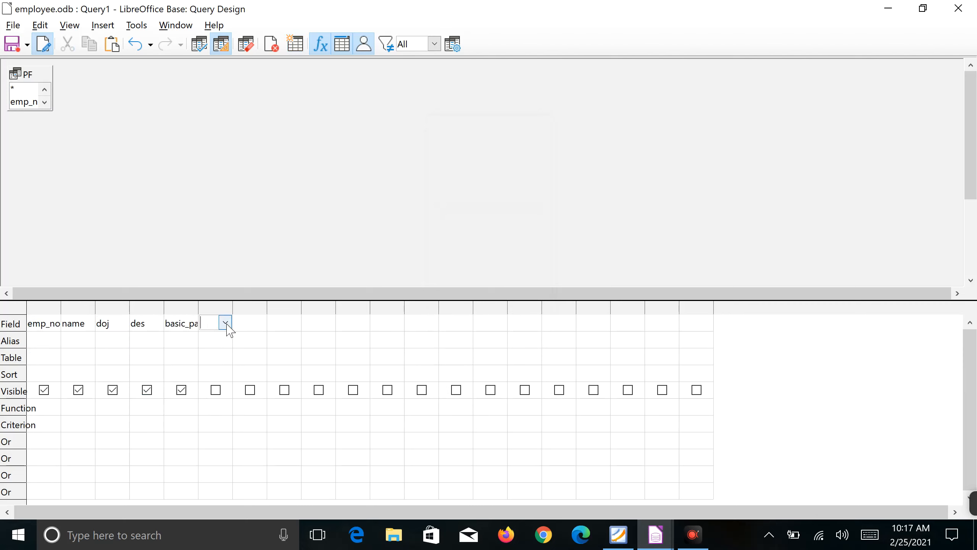
{"action": "left_click", "coordinate": [226, 323]}
{"action": "left_click", "coordinate": [212, 412]}
Add the HRA, Gross and PF fields of the PF query to the columns after DA.
{"action": "left_click", "coordinate": [246, 323]}
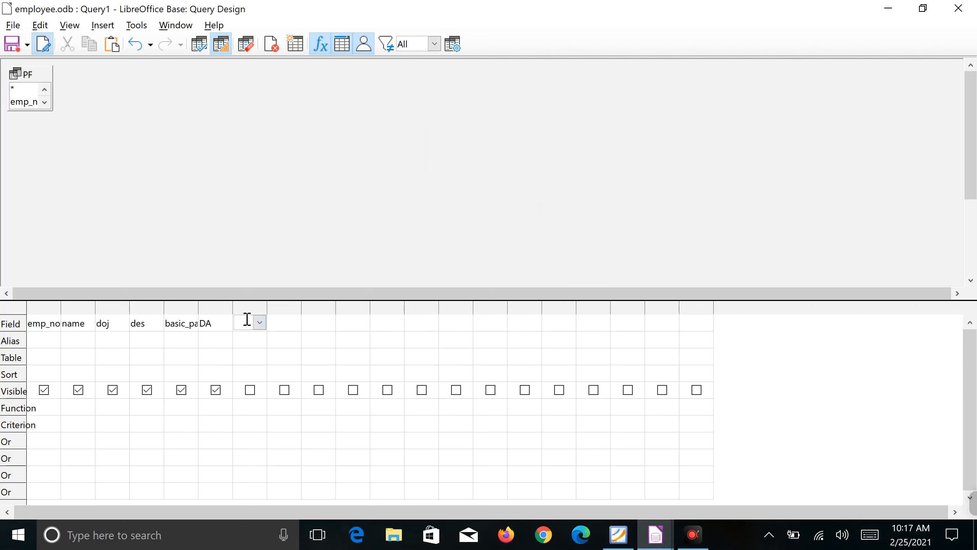
{"action": "left_click", "coordinate": [260, 323]}
{"action": "left_click", "coordinate": [256, 424]}
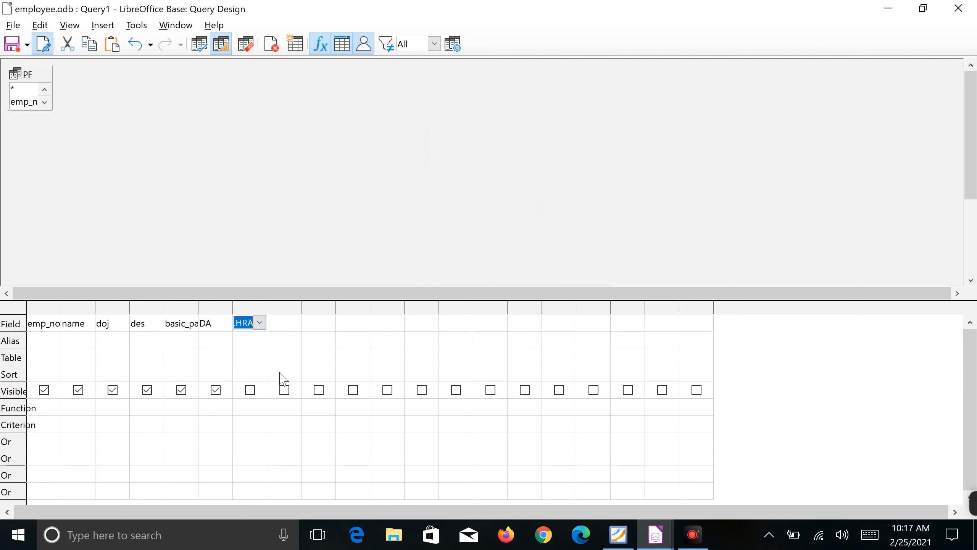
{"action": "double_click", "coordinate": [284, 323]}
{"action": "left_click", "coordinate": [292, 437]}
{"action": "double_click", "coordinate": [318, 323]}
{"action": "left_click", "coordinate": [327, 450]}
Give the column after PF the alias PT, and check the professional tax rule in the Foxit Reader PDF before returning to LibreOffice Base.
{"action": "left_click", "coordinate": [354, 339]}
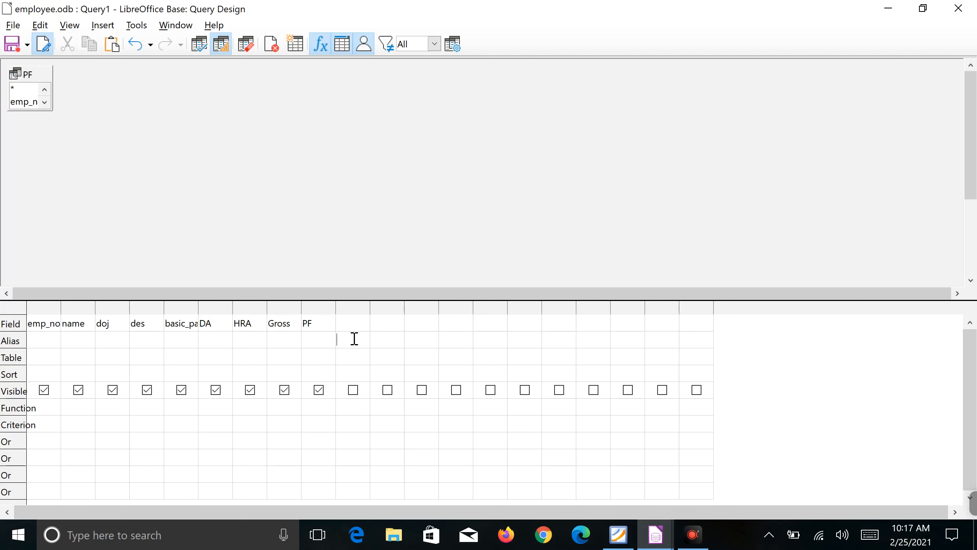
{"action": "type", "text": "PT"}
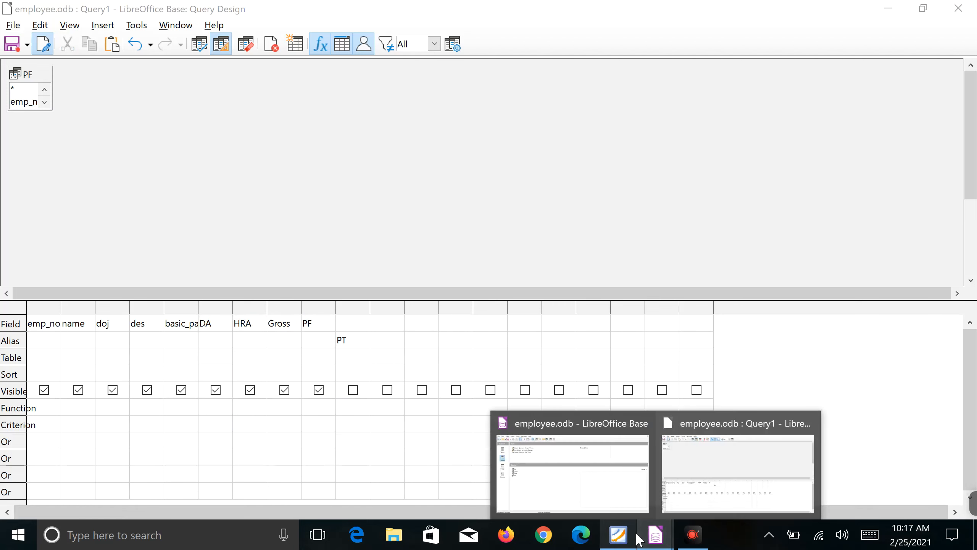
{"action": "left_click", "coordinate": [618, 534]}
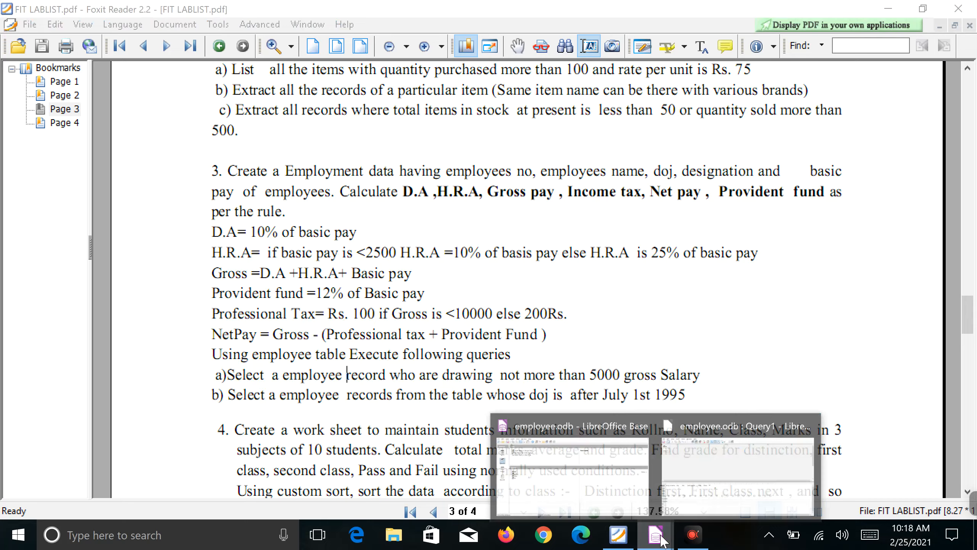
{"action": "left_click", "coordinate": [704, 477]}
Widen the PT column and begin its expression with "case when Gross<".
{"action": "left_click", "coordinate": [352, 323]}
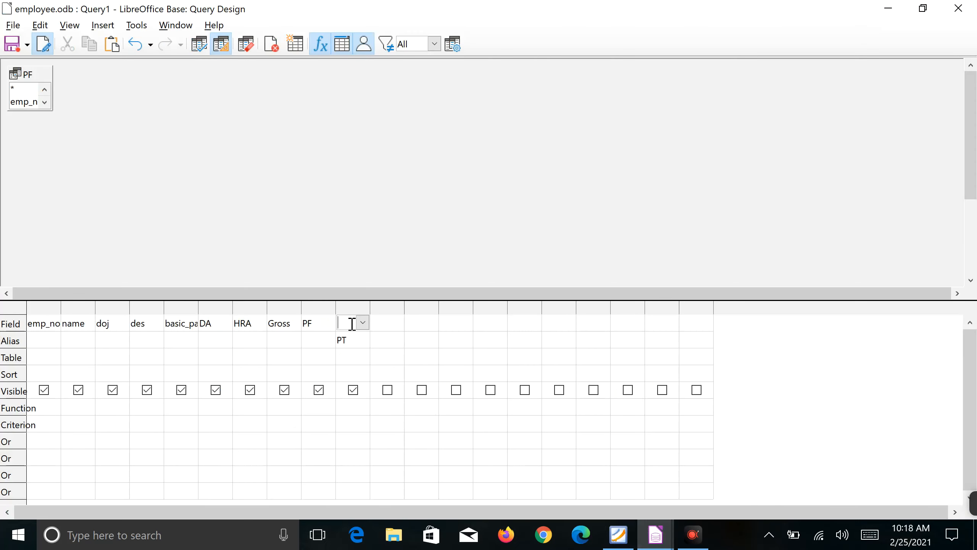
{"action": "left_click_drag", "start_coordinate": [370, 307], "coordinate": [575, 307]}
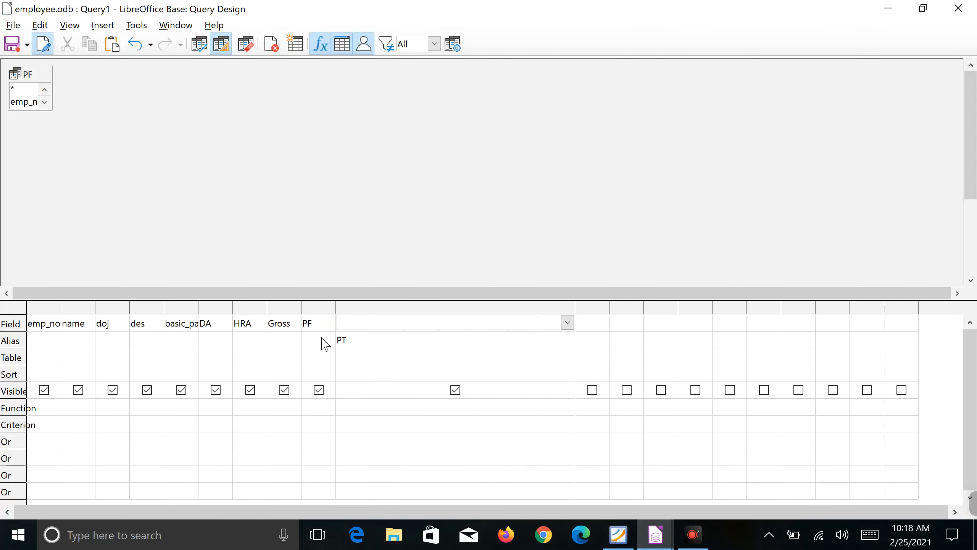
{"action": "type", "text": "case when Gross"}
{"action": "type", "text": "<"}
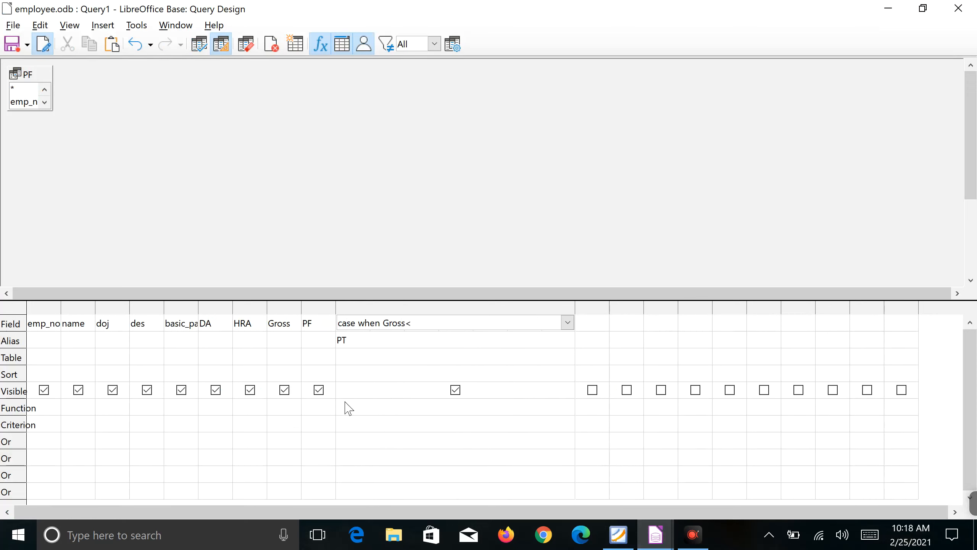
Switch to the Foxit Reader PDF to check the professional tax threshold and amounts, and return to the LibreOffice Base query design.
{"action": "left_click", "coordinate": [617, 536]}
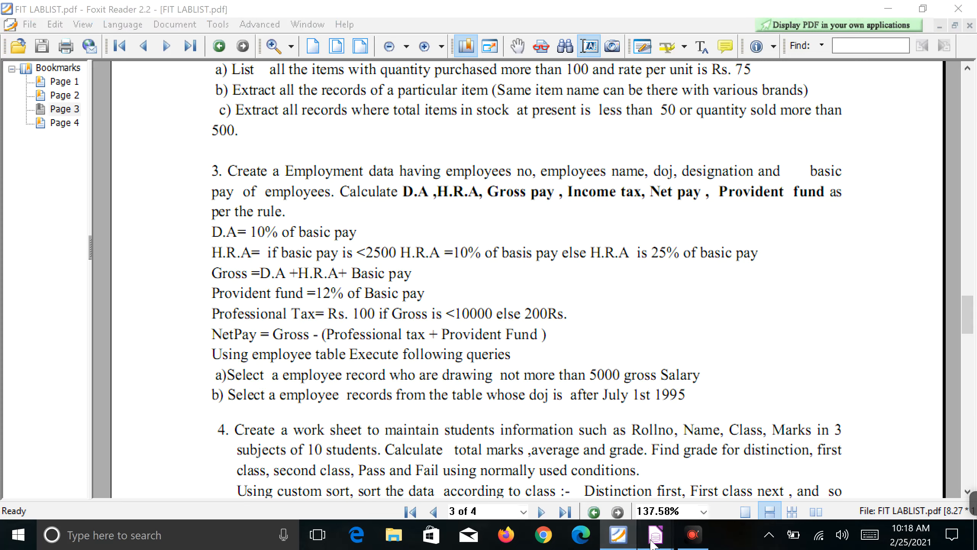
{"action": "mouse_move", "coordinate": [655, 535]}
{"action": "left_click", "coordinate": [713, 506]}
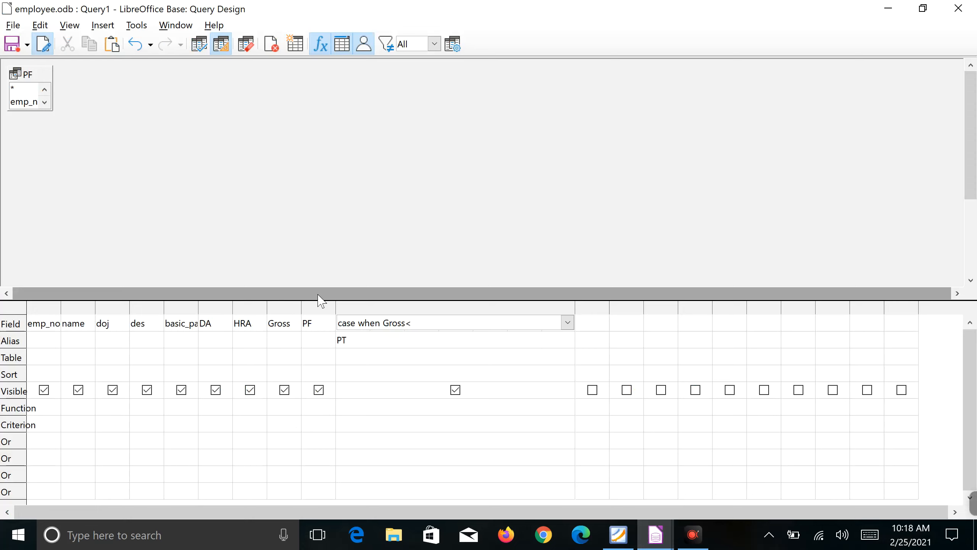
Complete the PT expression so that it reads "case when Gross<10000 then 100 else 200 end".
{"action": "type", "text": "10000"}
{"action": "key", "text": "BackSpace"}
{"action": "type", "text": "then 100"}
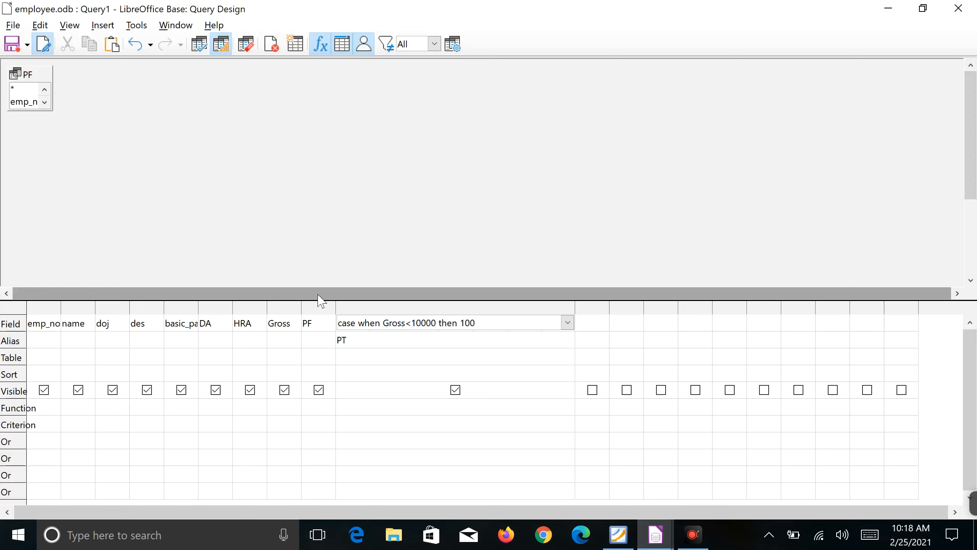
{"action": "type", "text": " else 200 end"}
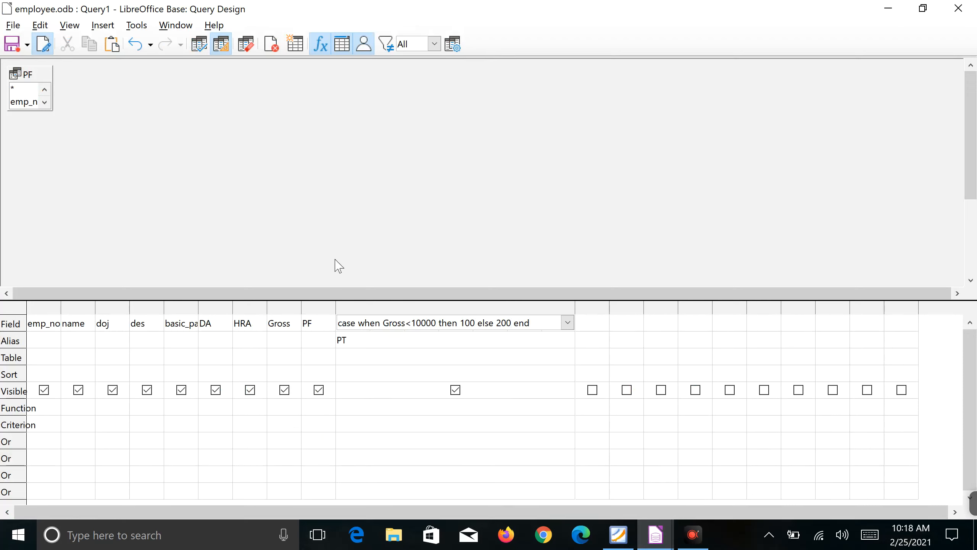
Commit the PT expression, run the query and save it as PT.
{"action": "left_click", "coordinate": [399, 362]}
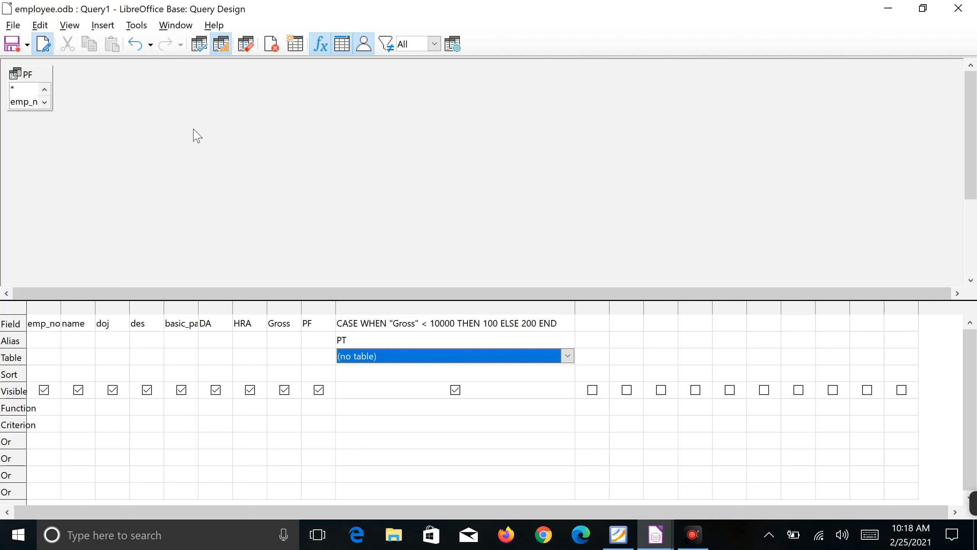
{"action": "left_click", "coordinate": [199, 45]}
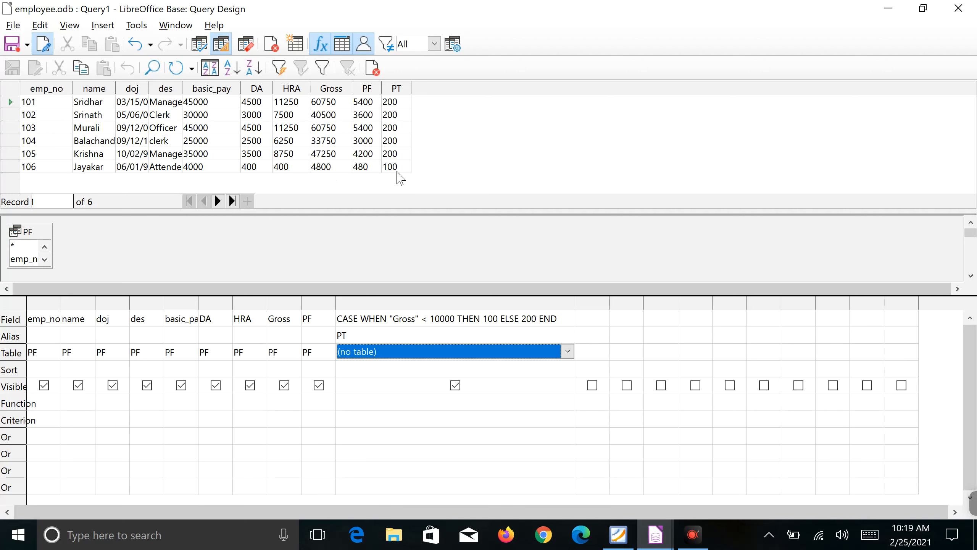
{"action": "left_click", "coordinate": [503, 171]}
{"action": "left_click", "coordinate": [17, 43]}
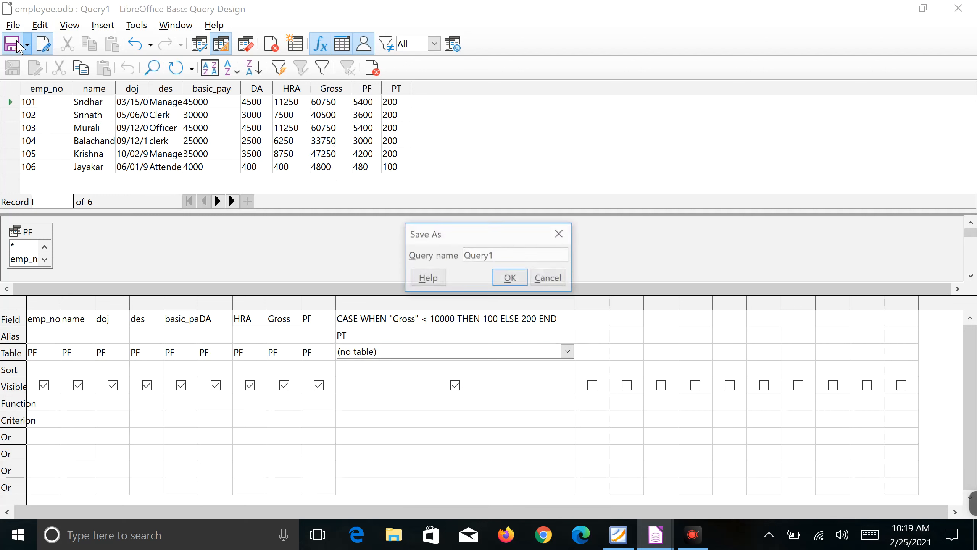
{"action": "double_click", "coordinate": [508, 256]}
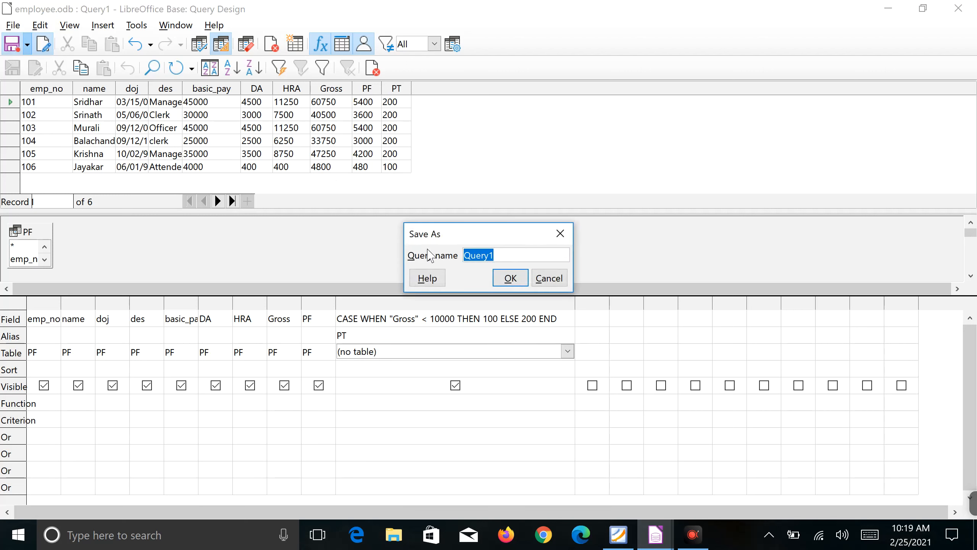
{"action": "type", "text": "PT"}
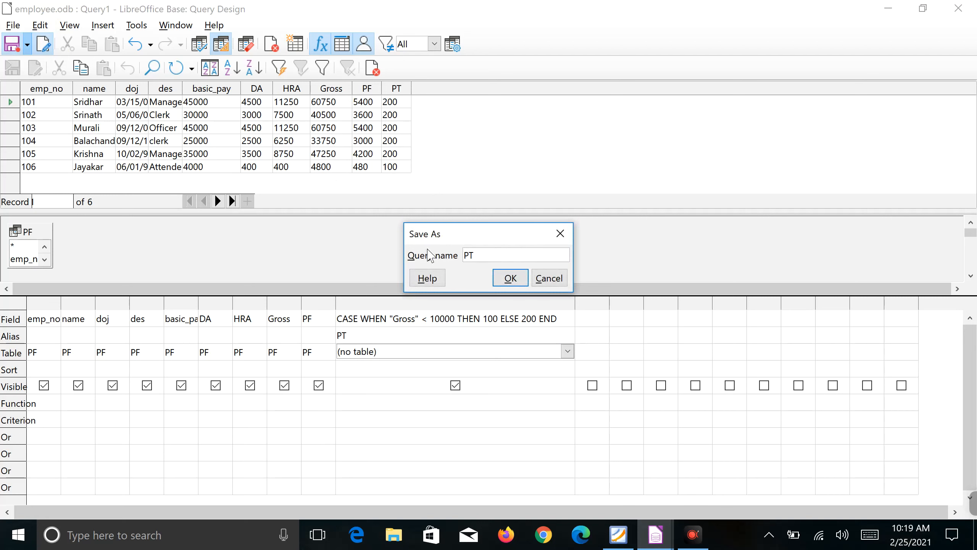
{"action": "left_click", "coordinate": [510, 279]}
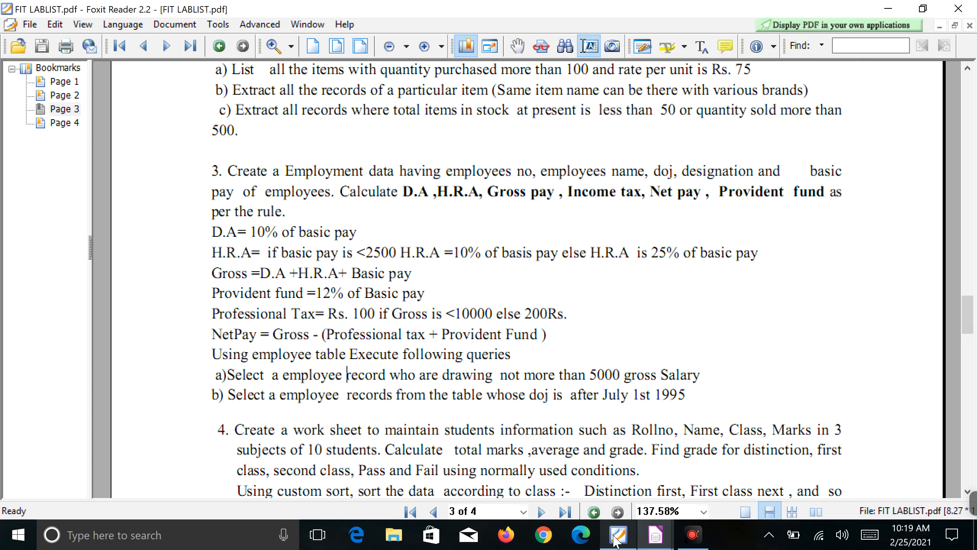
Switch to the Foxit Reader PDF to check the NetPay formula, and return to LibreOffice Base.
{"action": "left_click", "coordinate": [618, 535]}
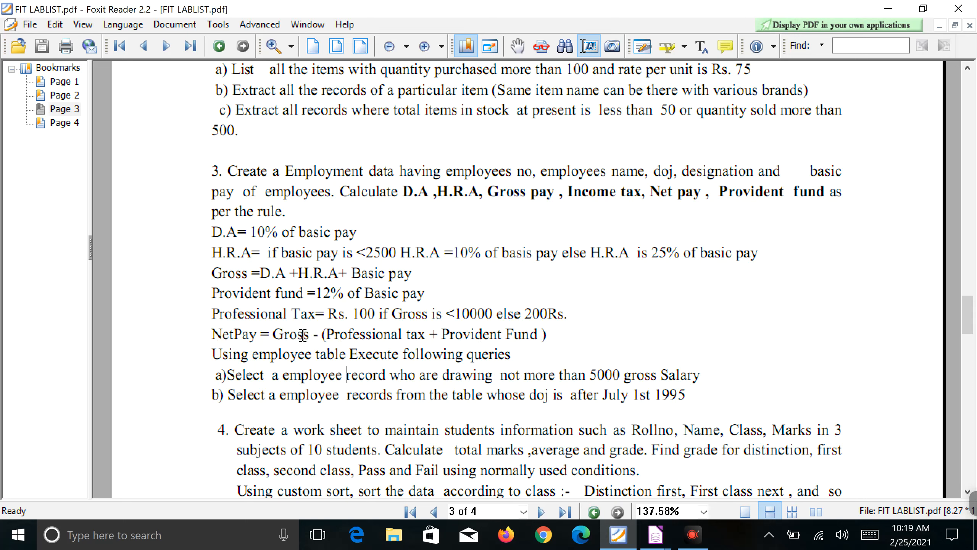
{"action": "left_click", "coordinate": [660, 537]}
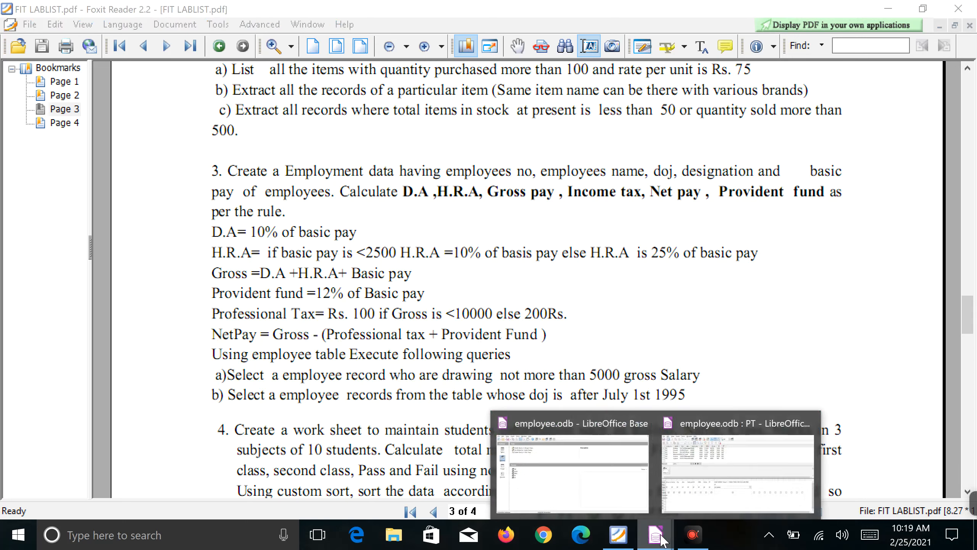
{"action": "left_click", "coordinate": [680, 497]}
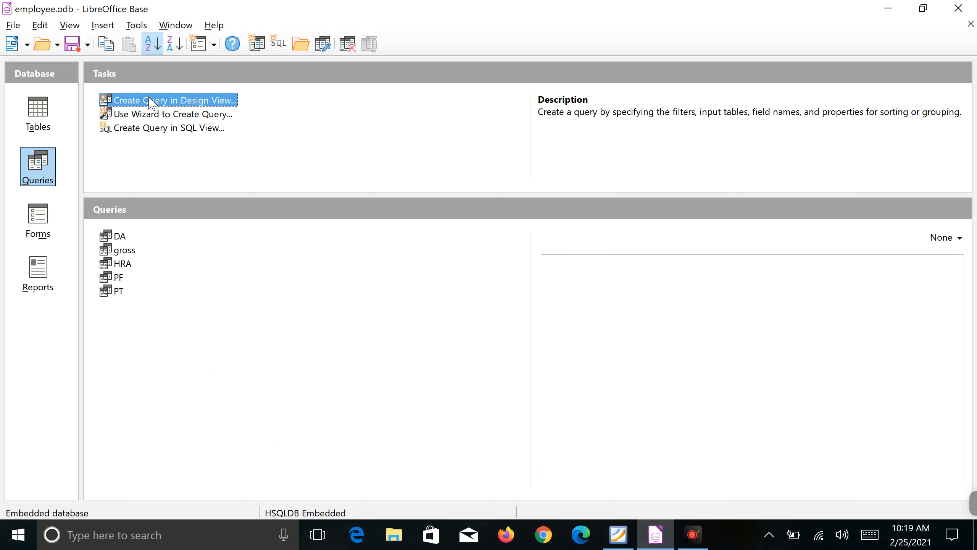
Create a new query in Design View and add the saved PT query as its source.
{"action": "left_click", "coordinate": [217, 101]}
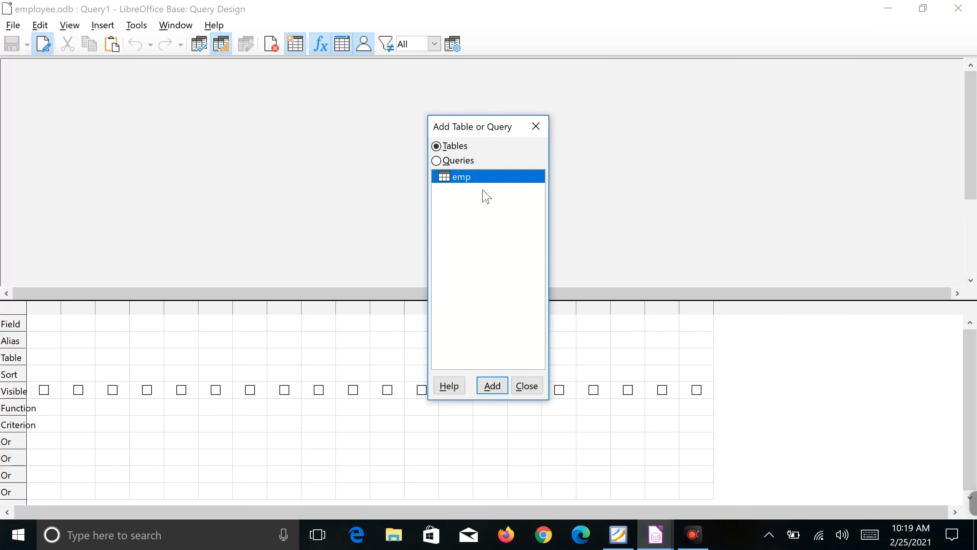
{"action": "left_click", "coordinate": [471, 164]}
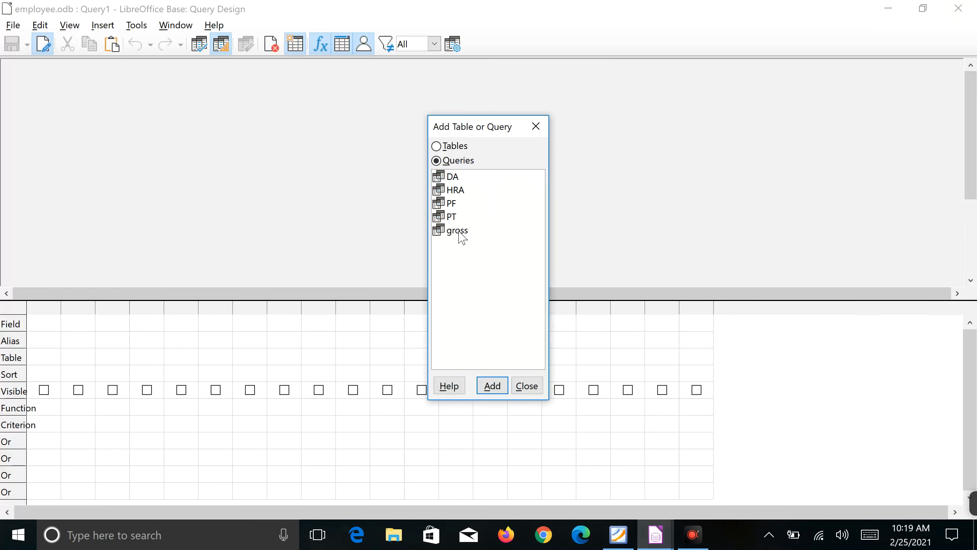
{"action": "left_click", "coordinate": [447, 218]}
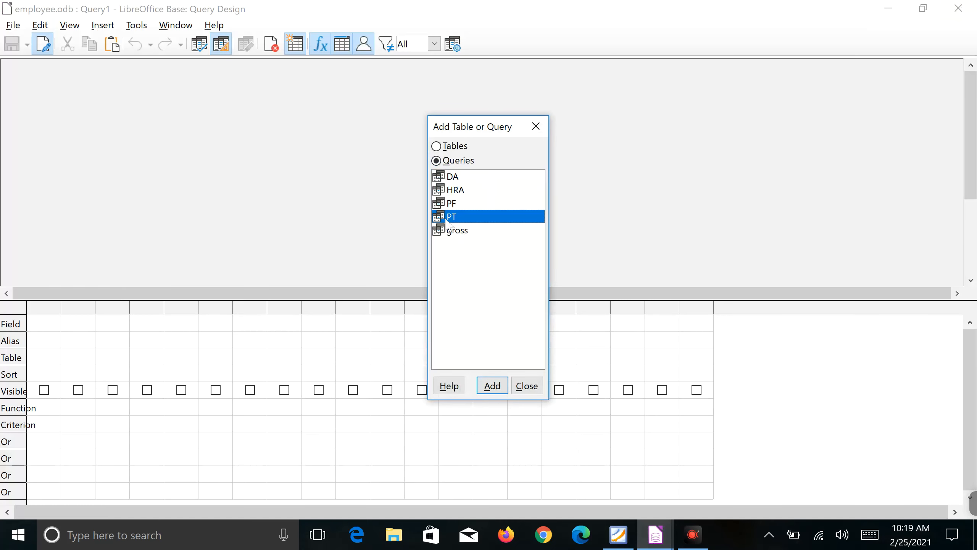
{"action": "left_click", "coordinate": [492, 385]}
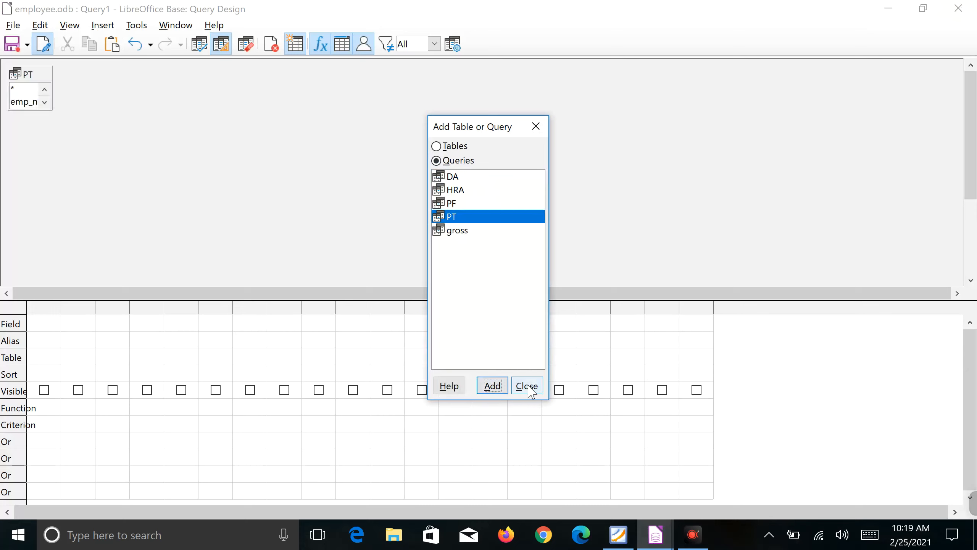
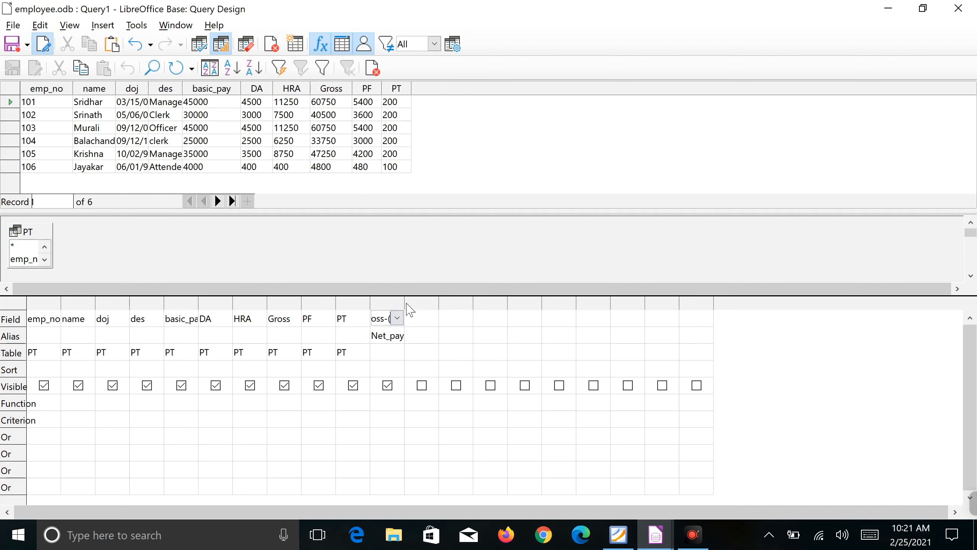
Widen the Net_pay column and complete its expression as Gross-(PT+PF), checking it against the NetPay rule in the Foxit Reader PDF.
{"action": "left_click_drag", "start_coordinate": [403, 305], "coordinate": [578, 306]}
{"action": "left_click", "coordinate": [618, 534]}
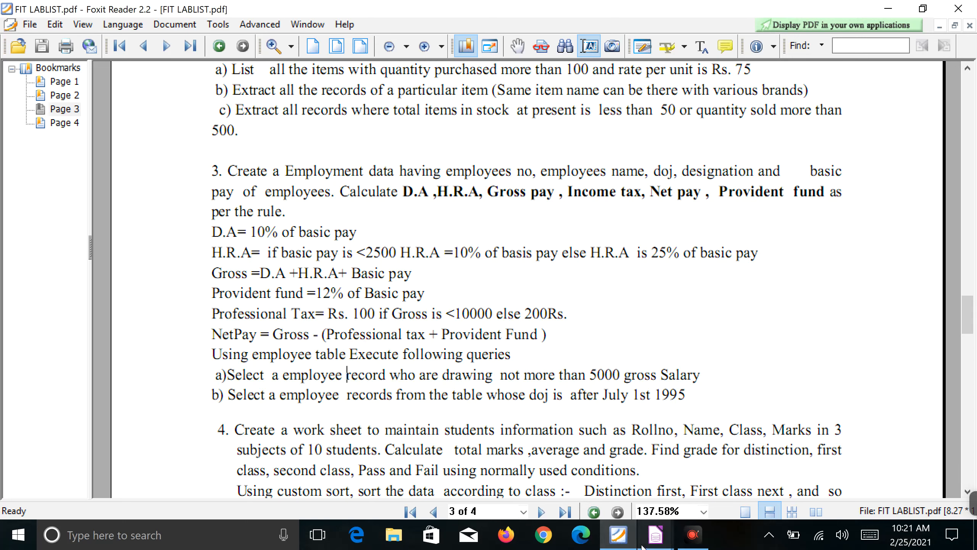
{"action": "mouse_move", "coordinate": [646, 543]}
{"action": "left_click", "coordinate": [696, 488]}
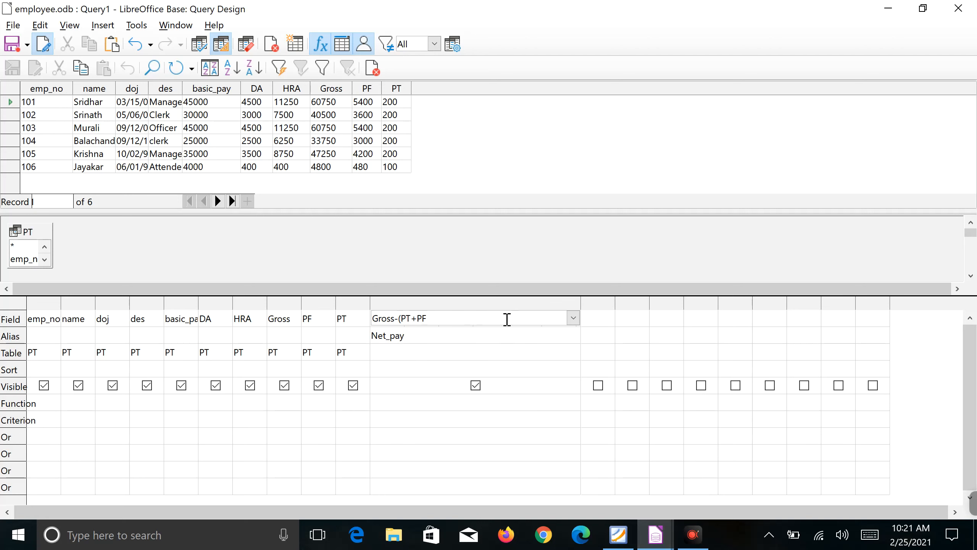
{"action": "left_click", "coordinate": [407, 354]}
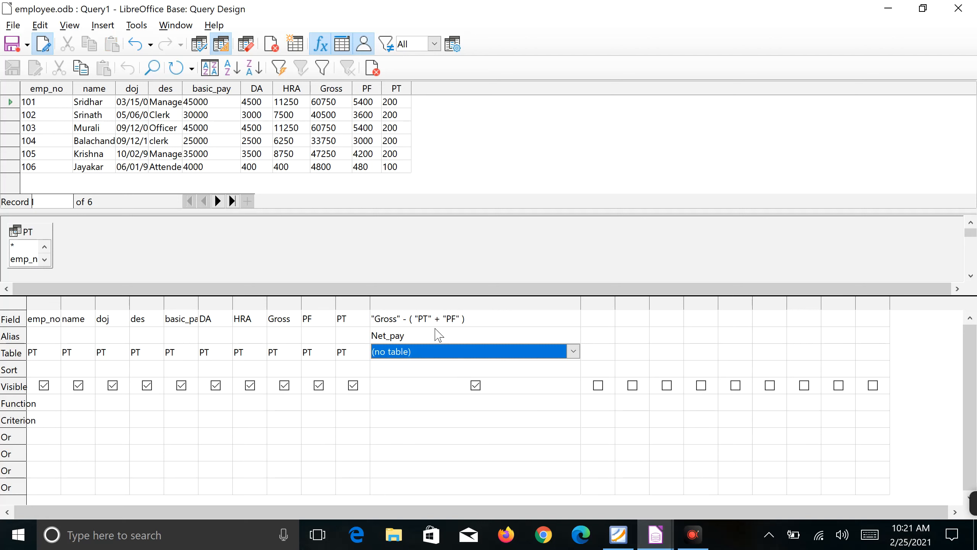
{"action": "key", "text": "alt+Tab"}
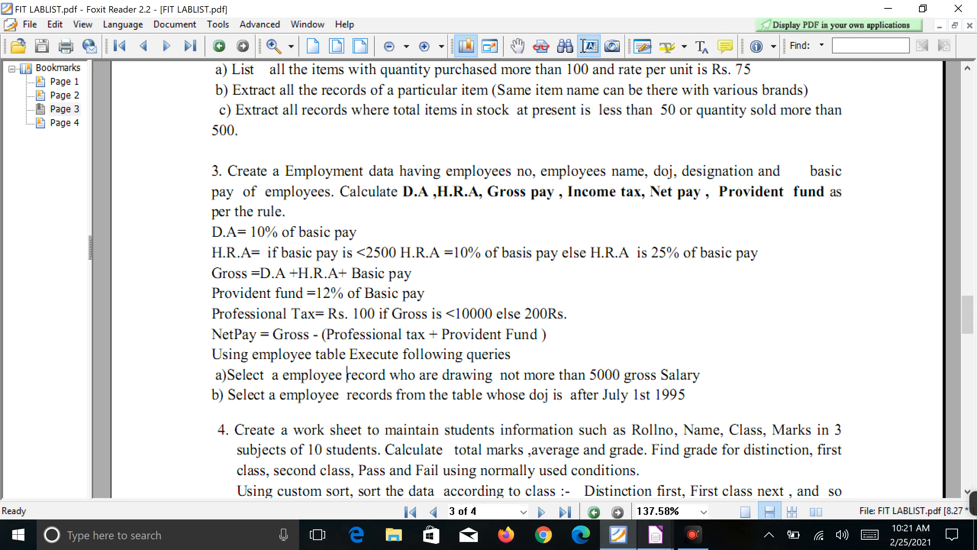
{"action": "left_click", "coordinate": [641, 479]}
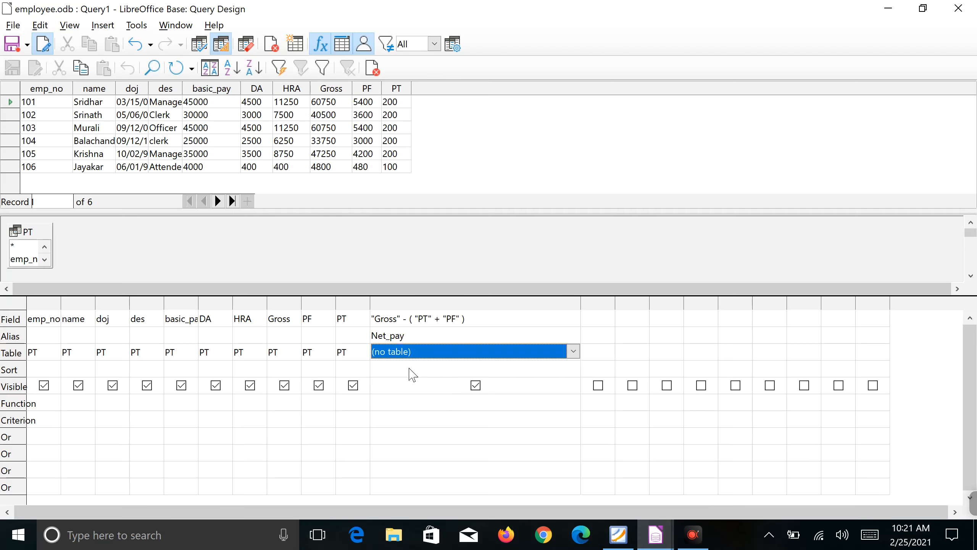
Run the net pay query, save it as Net_pay and close its design window.
{"action": "left_click", "coordinate": [199, 43]}
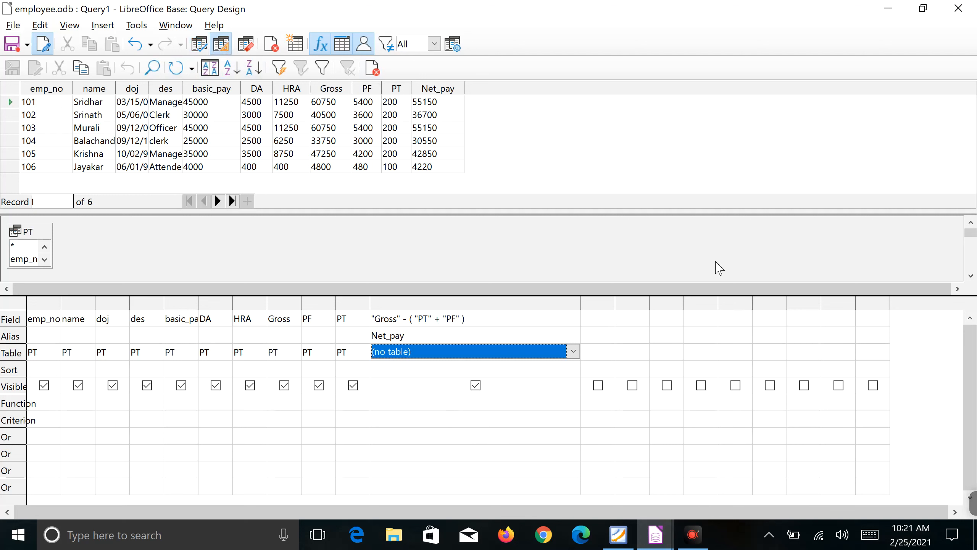
{"action": "left_click", "coordinate": [11, 45]}
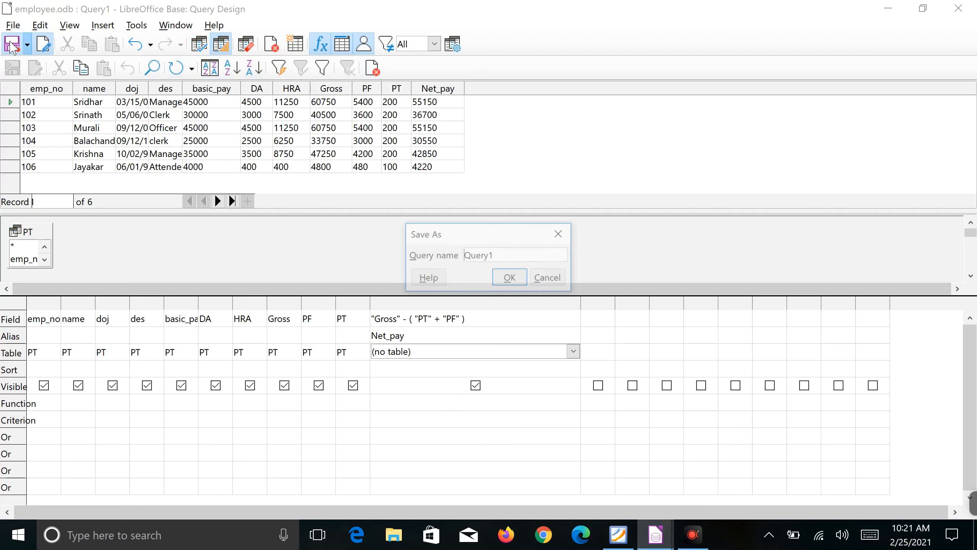
{"action": "left_click_drag", "start_coordinate": [503, 256], "coordinate": [441, 256]}
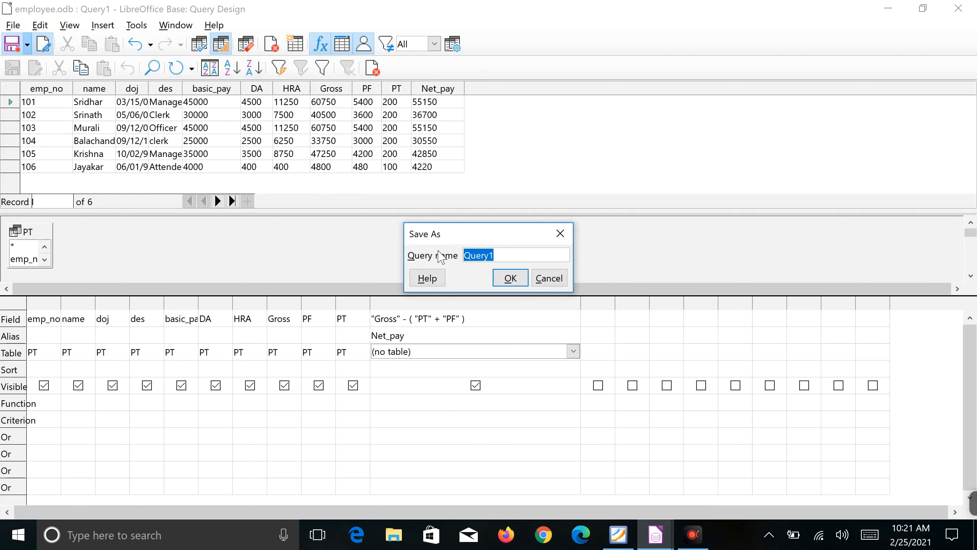
{"action": "type", "text": "Net_pay"}
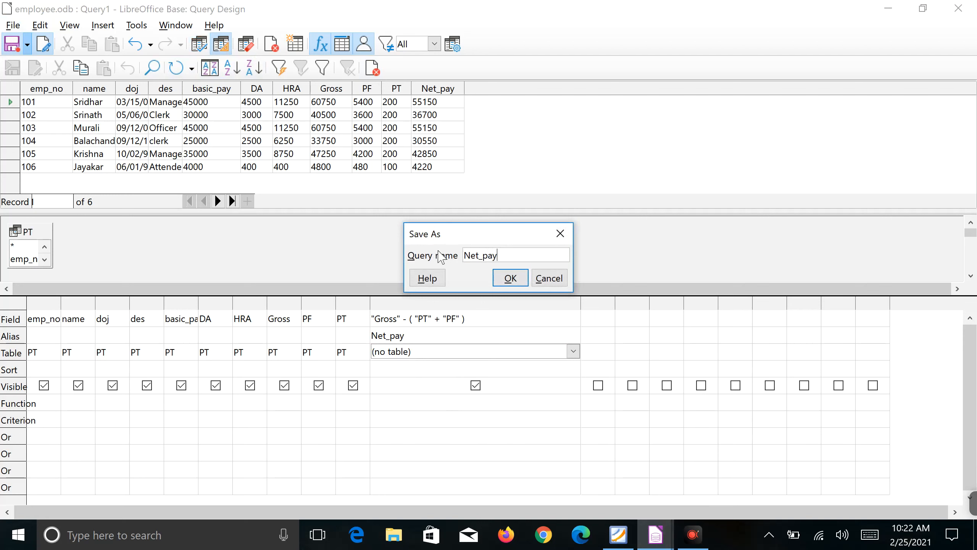
{"action": "left_click", "coordinate": [510, 278]}
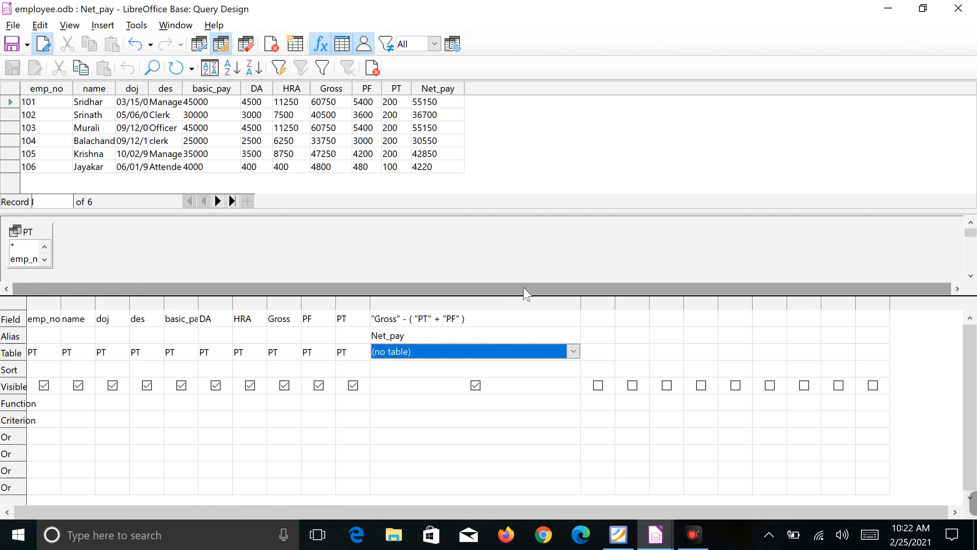
{"action": "left_click", "coordinate": [964, 2]}
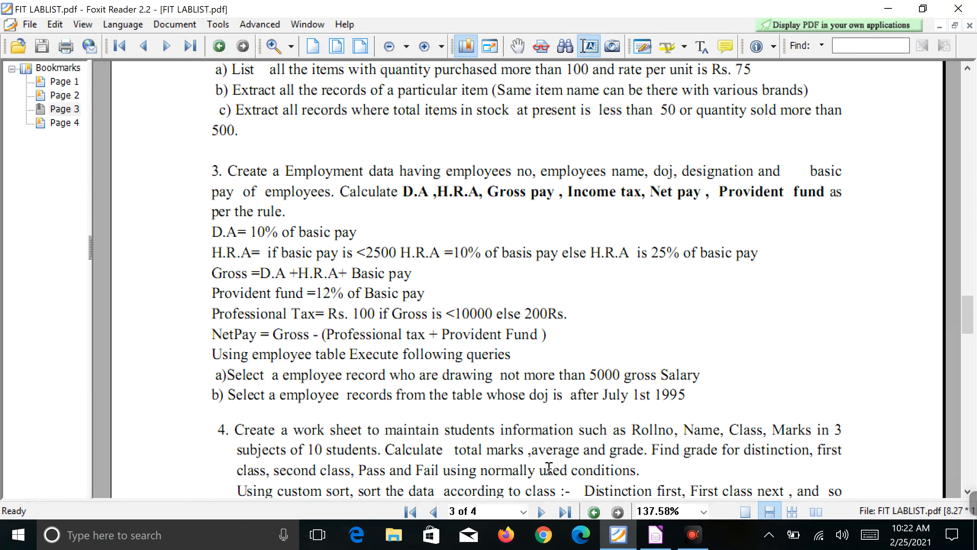
Read selection query a) on gross salary in the Foxit Reader PDF, and return to the LibreOffice Base database window.
{"action": "left_click", "coordinate": [656, 538]}
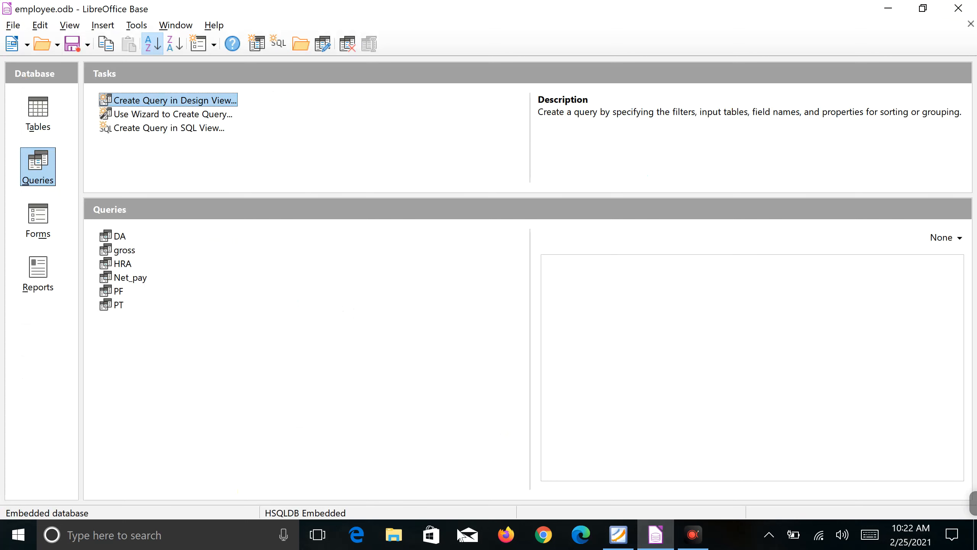
{"action": "left_click", "coordinate": [617, 543]}
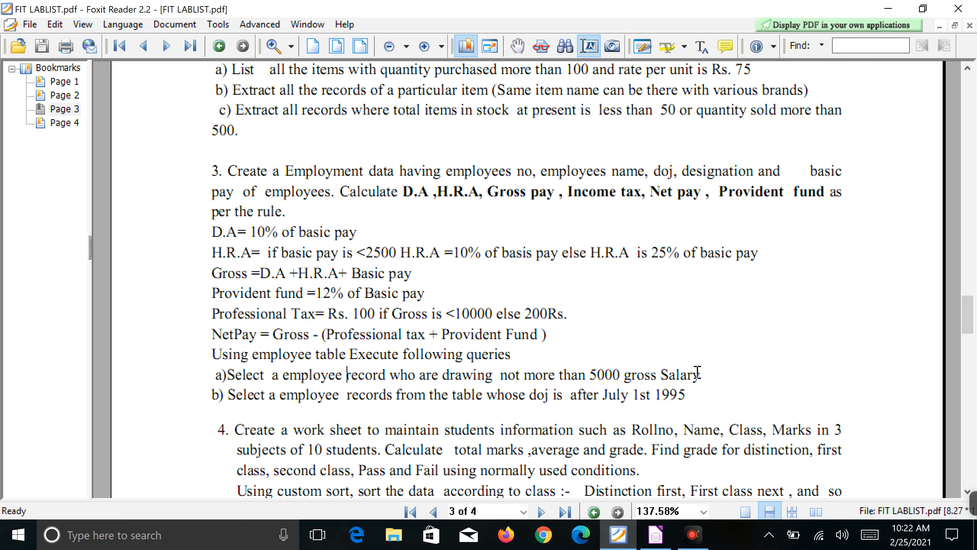
{"action": "left_click", "coordinate": [655, 534]}
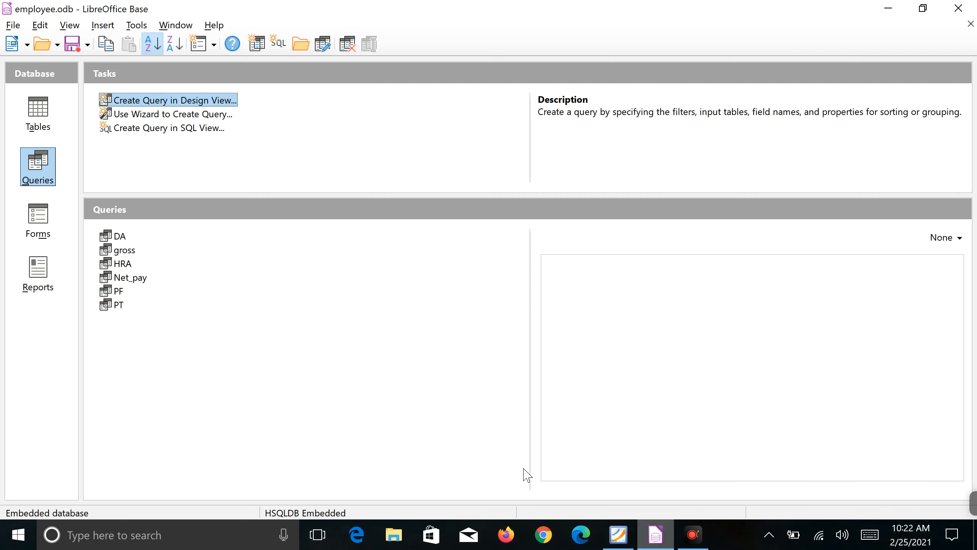
Create a new query in Design View and add the saved Net_pay query as its source.
{"action": "left_click", "coordinate": [175, 100]}
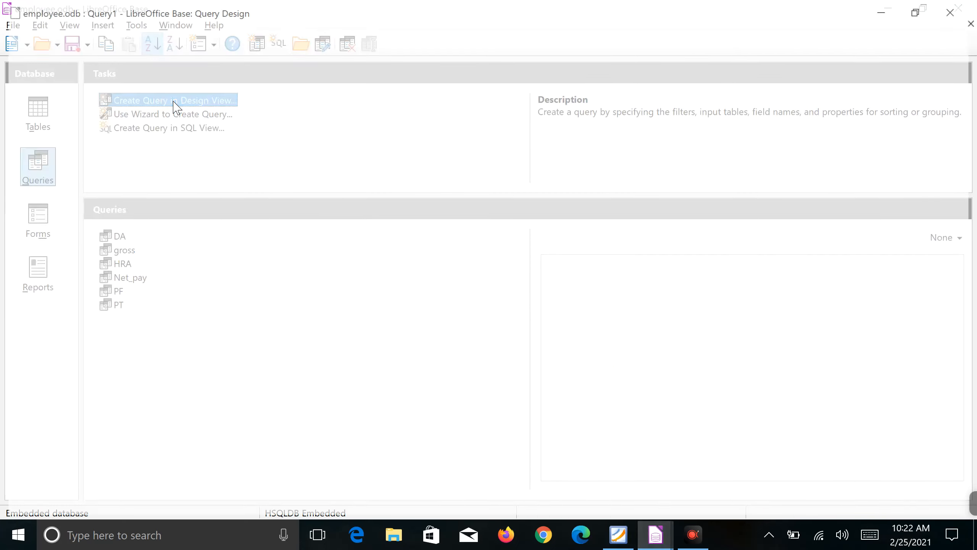
{"action": "left_click", "coordinate": [465, 161]}
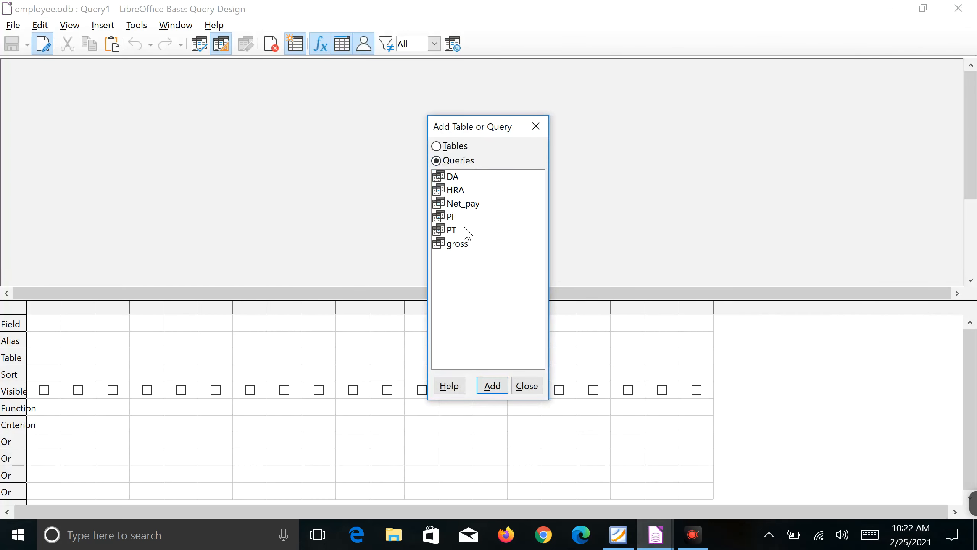
{"action": "left_click", "coordinate": [449, 204]}
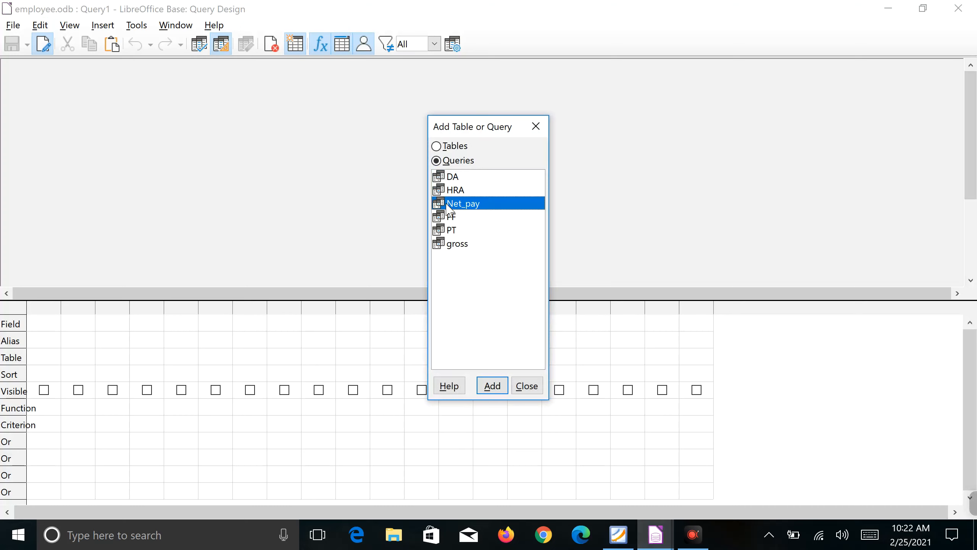
{"action": "left_click", "coordinate": [491, 386]}
{"action": "left_click", "coordinate": [527, 386]}
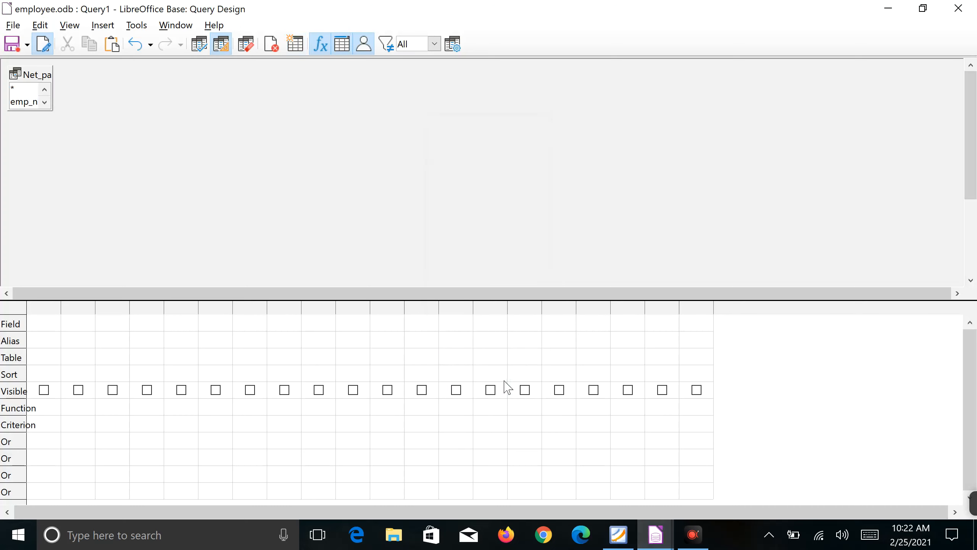
{"action": "left_click", "coordinate": [44, 326]}
{"action": "left_click", "coordinate": [53, 322]}
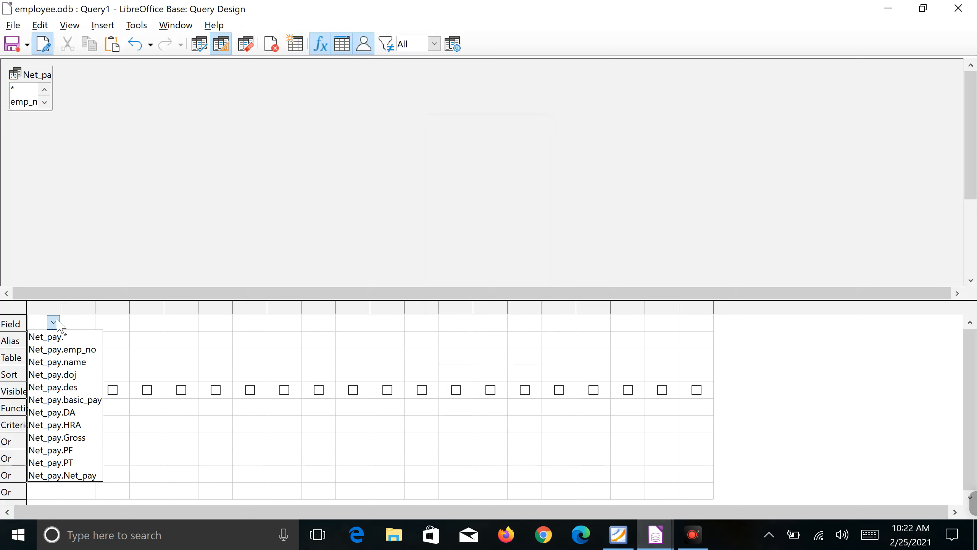
{"action": "left_click", "coordinate": [66, 349]}
{"action": "left_click", "coordinate": [88, 323]}
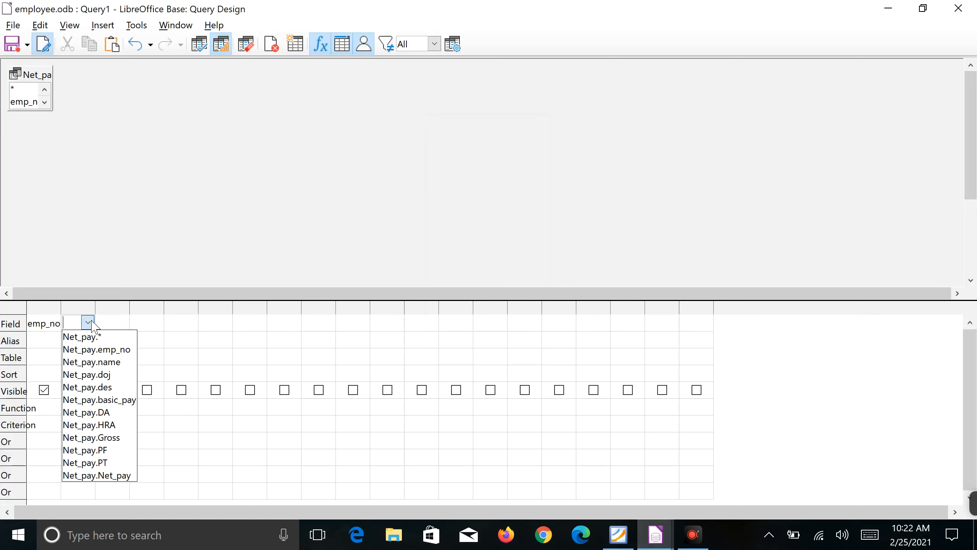
{"action": "left_click", "coordinate": [97, 363]}
{"action": "left_click", "coordinate": [115, 323]}
{"action": "left_click", "coordinate": [122, 322]}
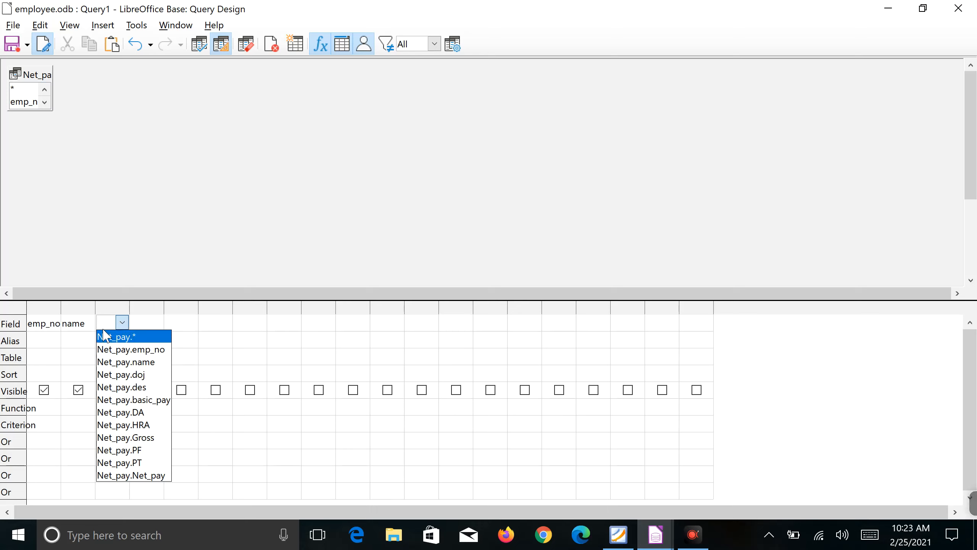
{"action": "left_click", "coordinate": [141, 325]}
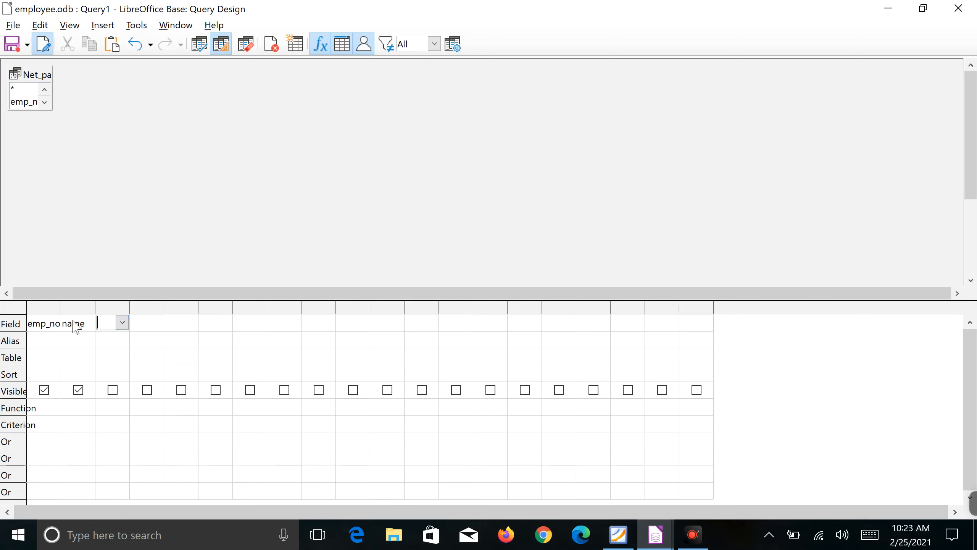
{"action": "left_click", "coordinate": [76, 325]}
{"action": "left_click", "coordinate": [87, 323]}
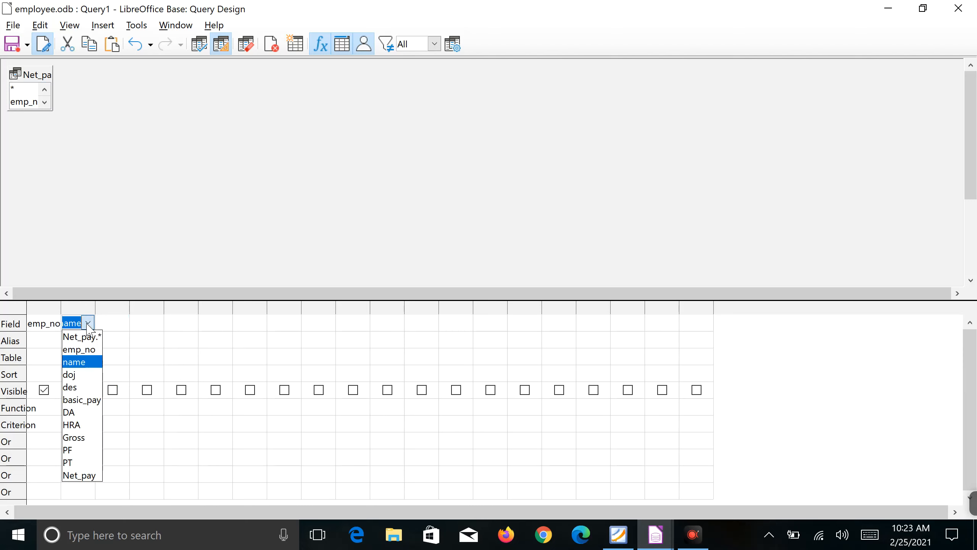
{"action": "left_click", "coordinate": [87, 326]}
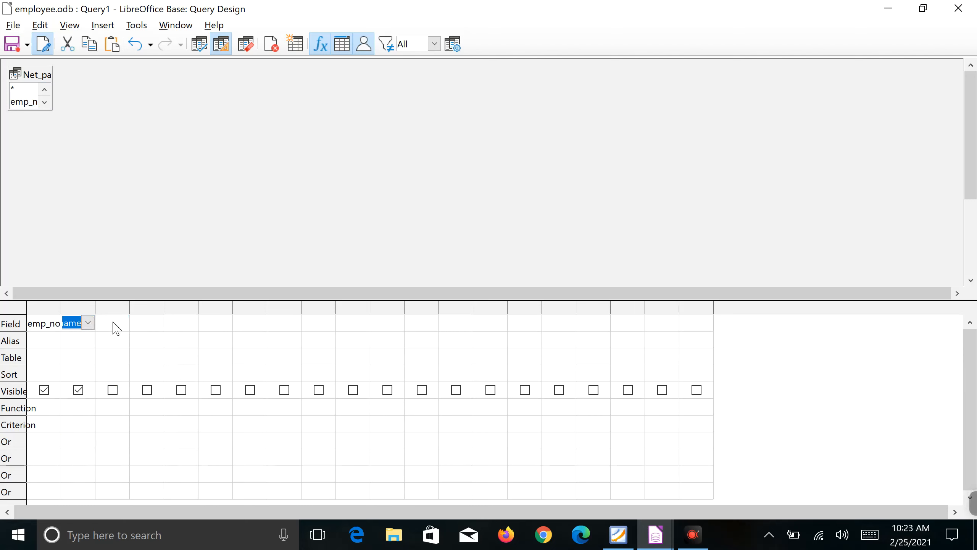
{"action": "left_click", "coordinate": [113, 327]}
{"action": "left_click", "coordinate": [54, 327]}
{"action": "left_click", "coordinate": [54, 323]}
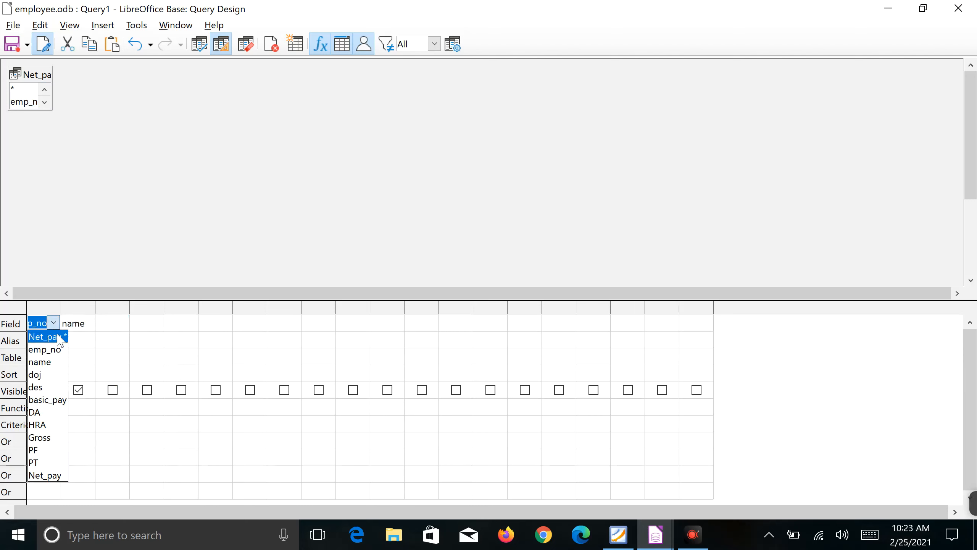
{"action": "left_click", "coordinate": [60, 339]}
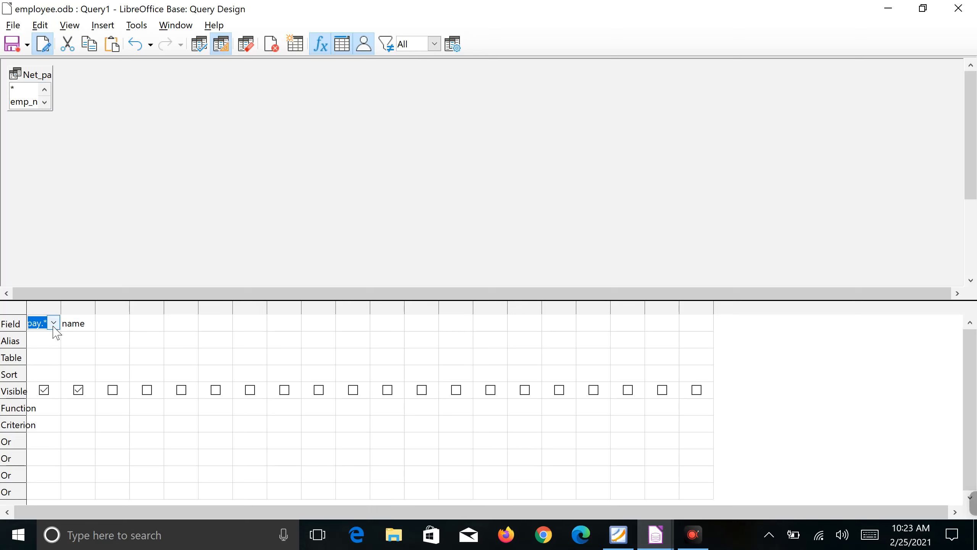
{"action": "left_click", "coordinate": [54, 324]}
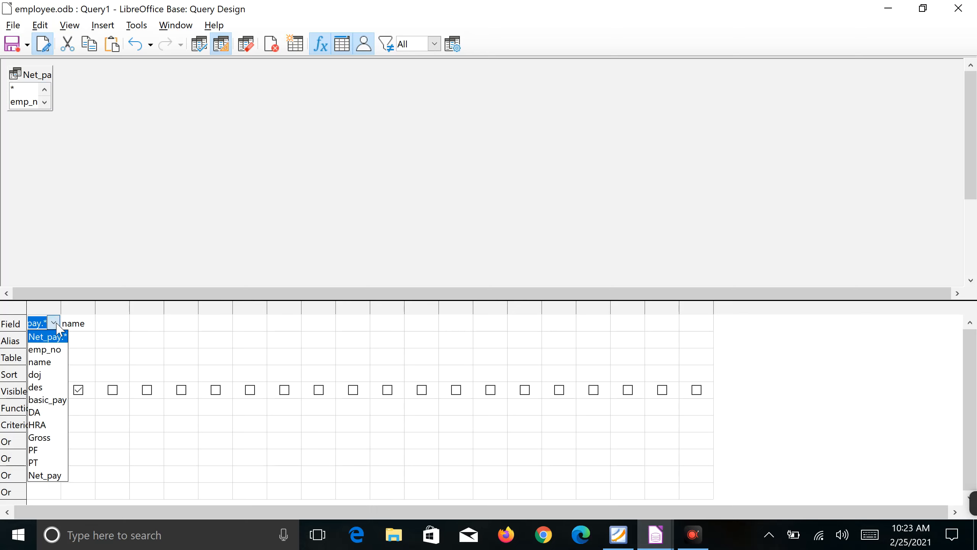
{"action": "left_click", "coordinate": [80, 338]}
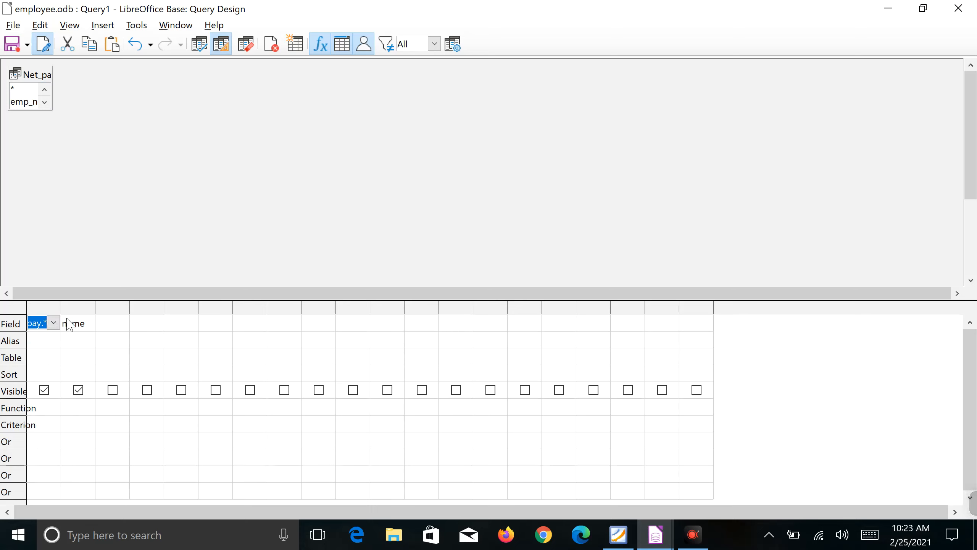
{"action": "left_click", "coordinate": [202, 44]}
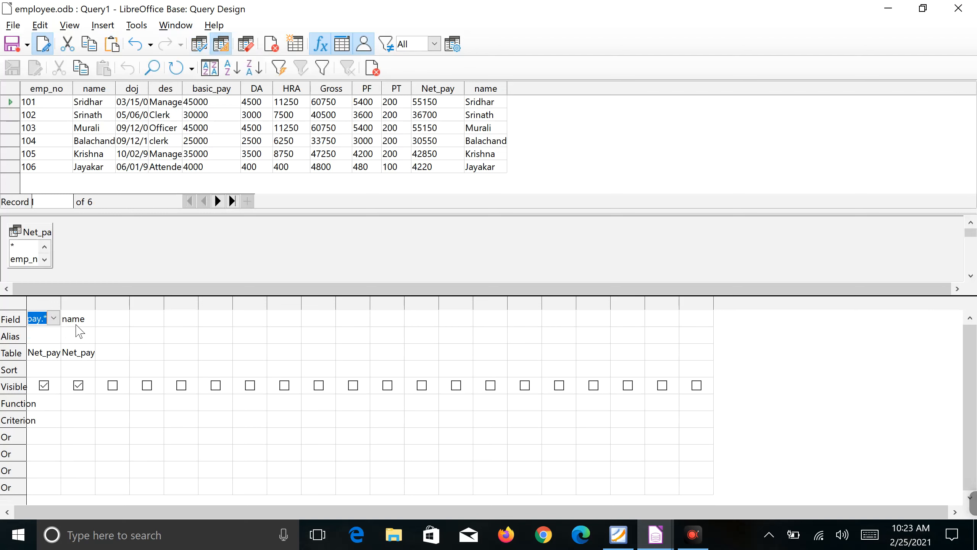
{"action": "left_click", "coordinate": [78, 385]}
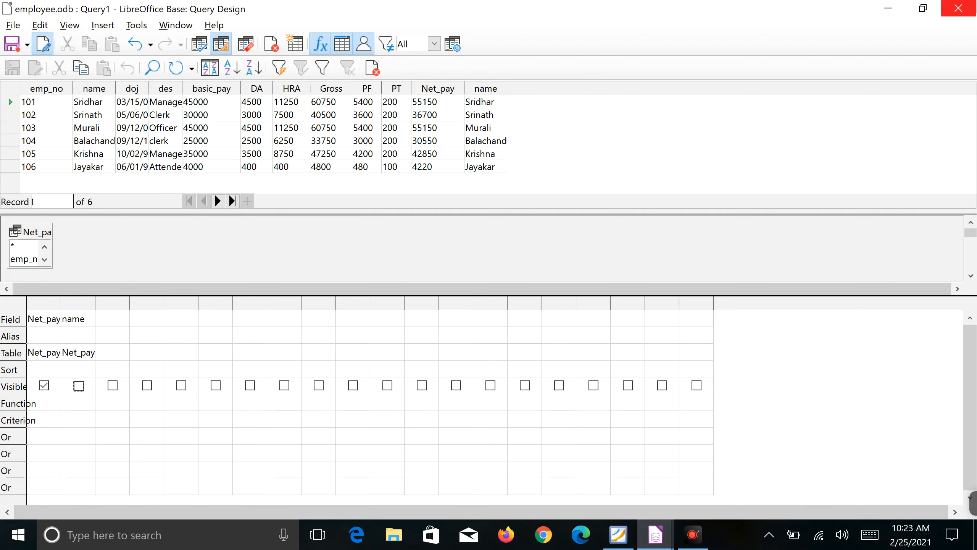
{"action": "left_click", "coordinate": [963, 7]}
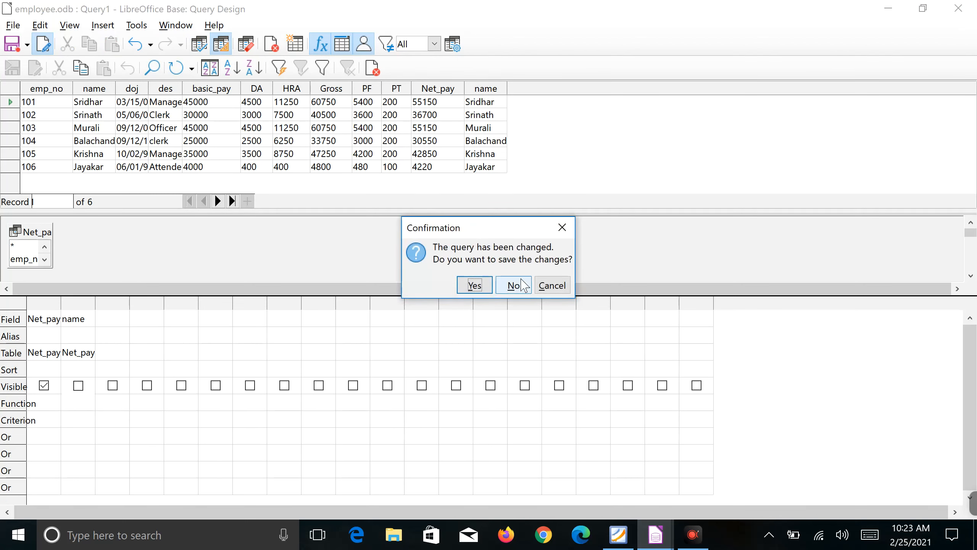
{"action": "left_click", "coordinate": [513, 287]}
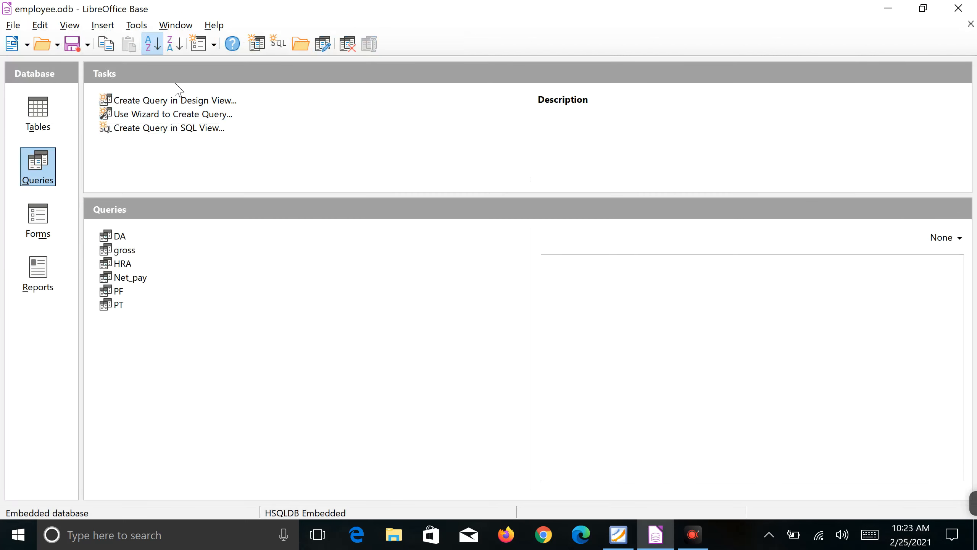
Create a new query in Design View with the saved Net_pay query as its source.
{"action": "left_click", "coordinate": [173, 100]}
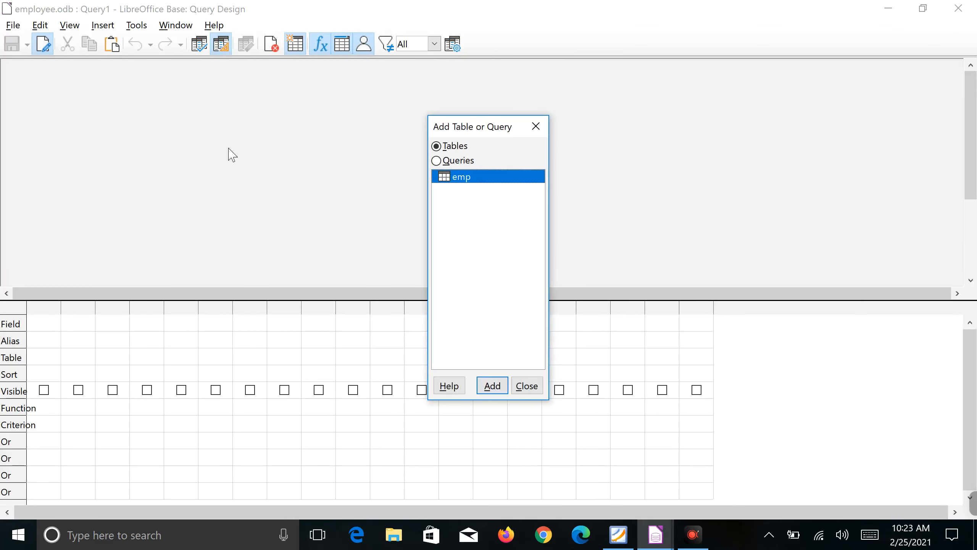
{"action": "left_click", "coordinate": [442, 161]}
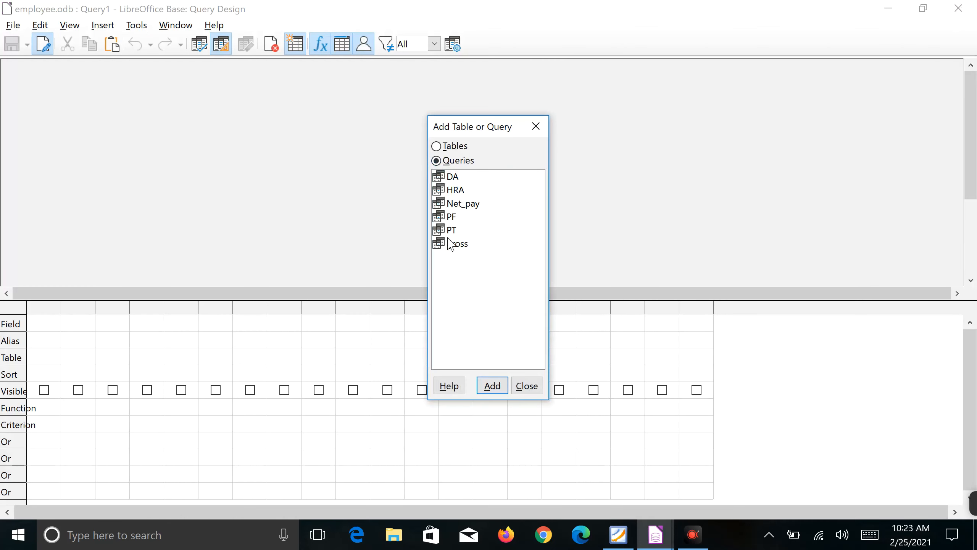
{"action": "left_click", "coordinate": [448, 204]}
{"action": "left_click", "coordinate": [495, 388]}
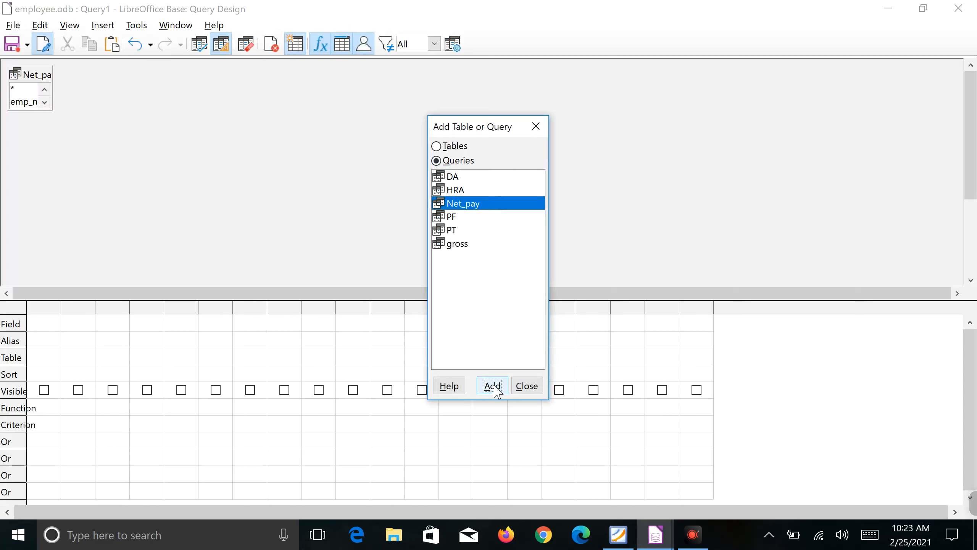
{"action": "left_click", "coordinate": [526, 386]}
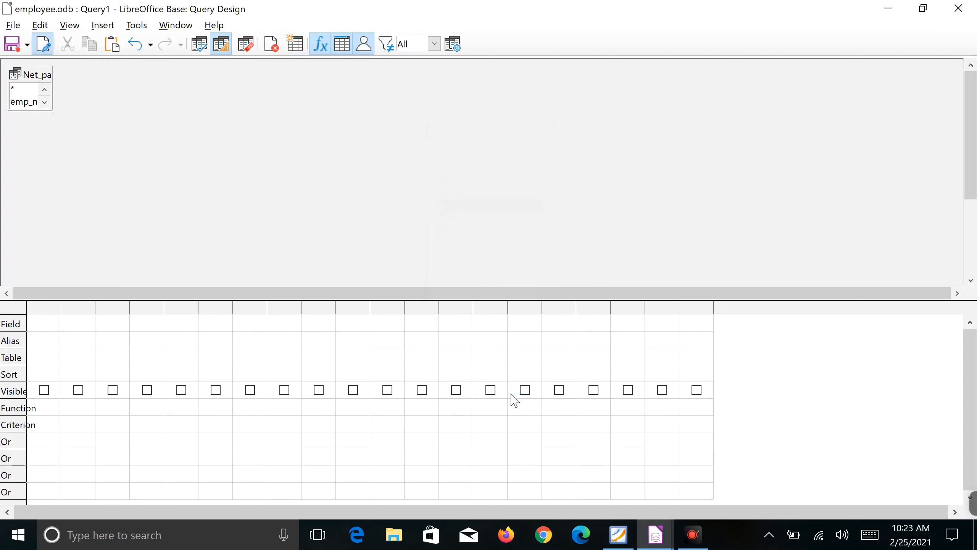
Add emp_no, name and doj from Net_pay as the first three fields of the query.
{"action": "left_click", "coordinate": [57, 324]}
{"action": "left_click", "coordinate": [58, 324]}
{"action": "left_click", "coordinate": [69, 346]}
{"action": "left_click", "coordinate": [81, 324]}
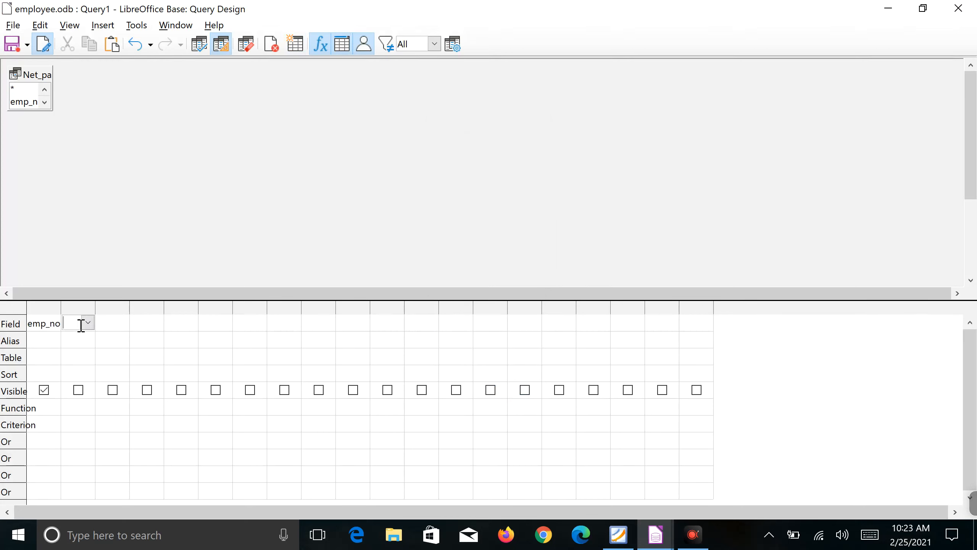
{"action": "left_click", "coordinate": [88, 323]}
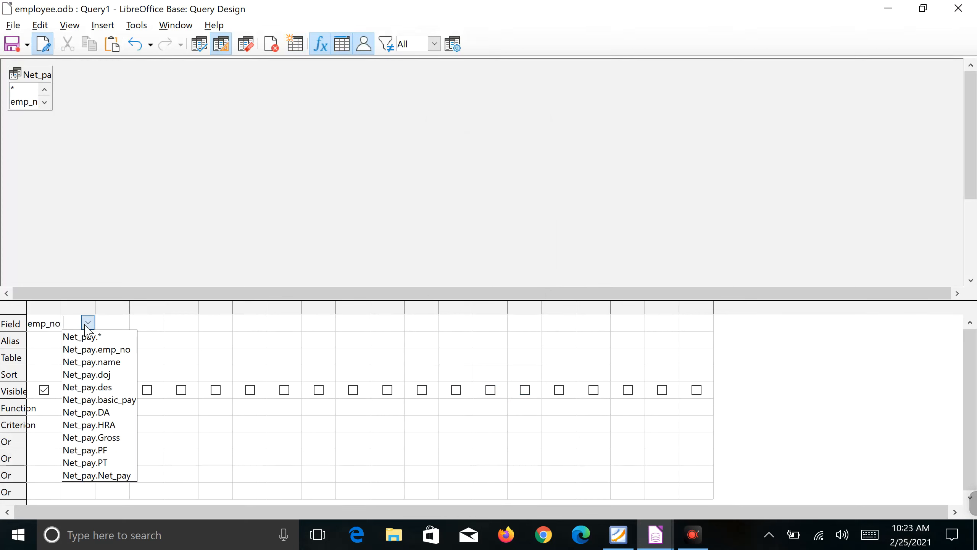
{"action": "left_click", "coordinate": [85, 369]}
{"action": "left_click", "coordinate": [122, 323]}
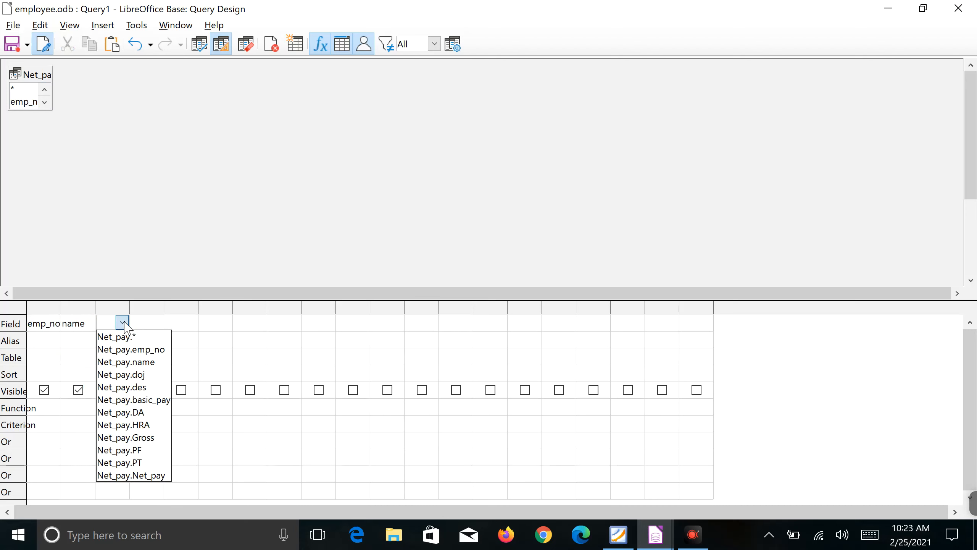
{"action": "left_click", "coordinate": [121, 374]}
Fill the next three query columns with des, des again and basic_pay.
{"action": "left_click", "coordinate": [156, 323]}
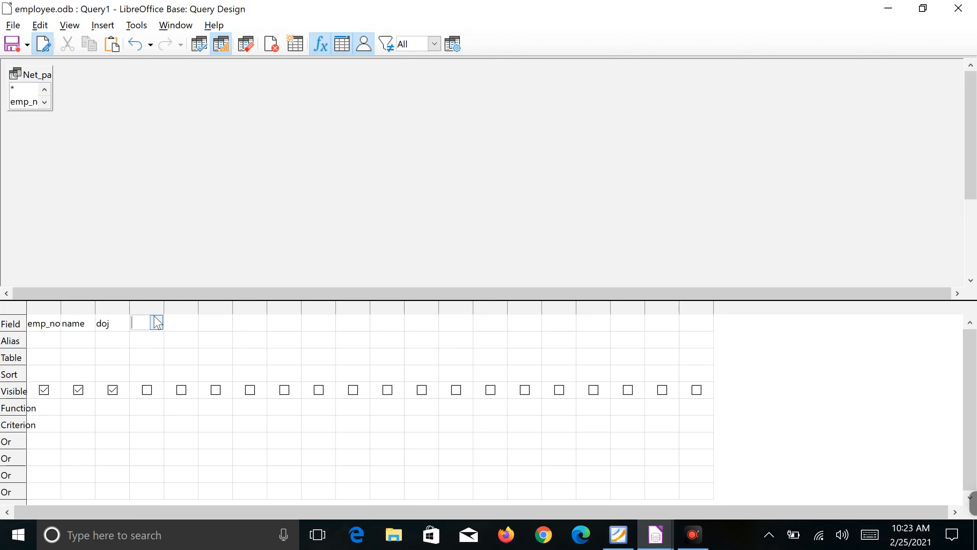
{"action": "left_click", "coordinate": [156, 323]}
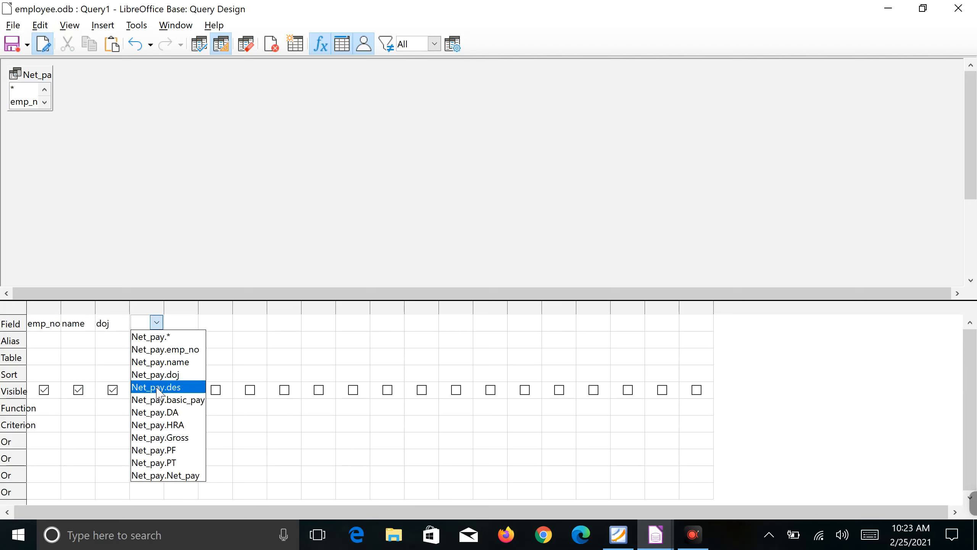
{"action": "left_click", "coordinate": [159, 387]}
{"action": "left_click", "coordinate": [181, 323]}
{"action": "left_click", "coordinate": [191, 323]}
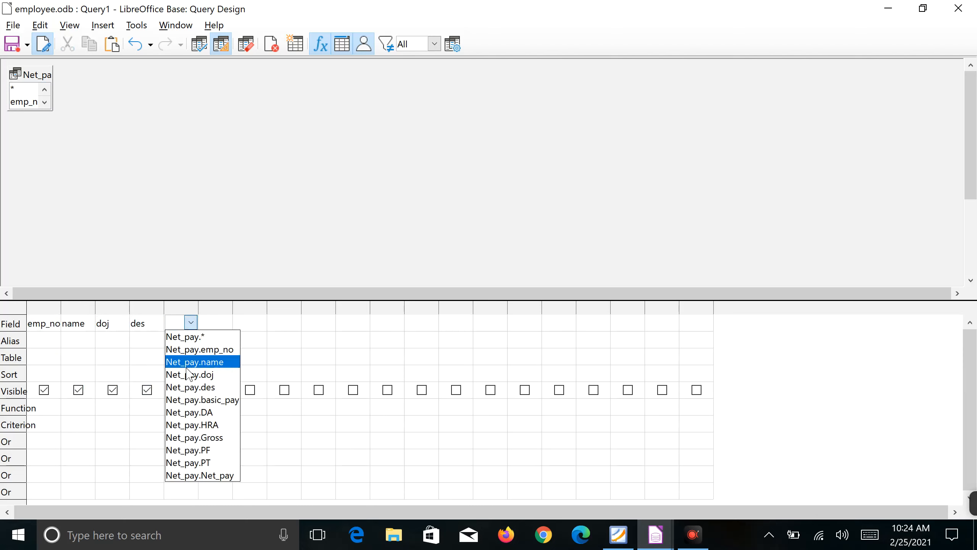
{"action": "left_click", "coordinate": [189, 387]}
{"action": "left_click", "coordinate": [211, 323]}
{"action": "left_click", "coordinate": [226, 323]}
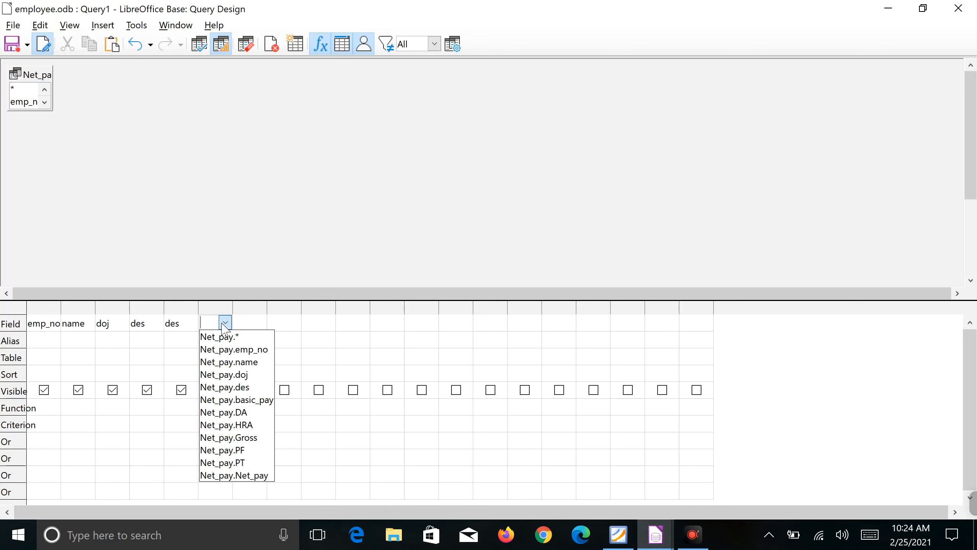
{"action": "left_click", "coordinate": [215, 403]}
Add the DA, HRA and Gross fields to the query after basic_pay.
{"action": "left_click", "coordinate": [247, 325]}
{"action": "left_click", "coordinate": [259, 323]}
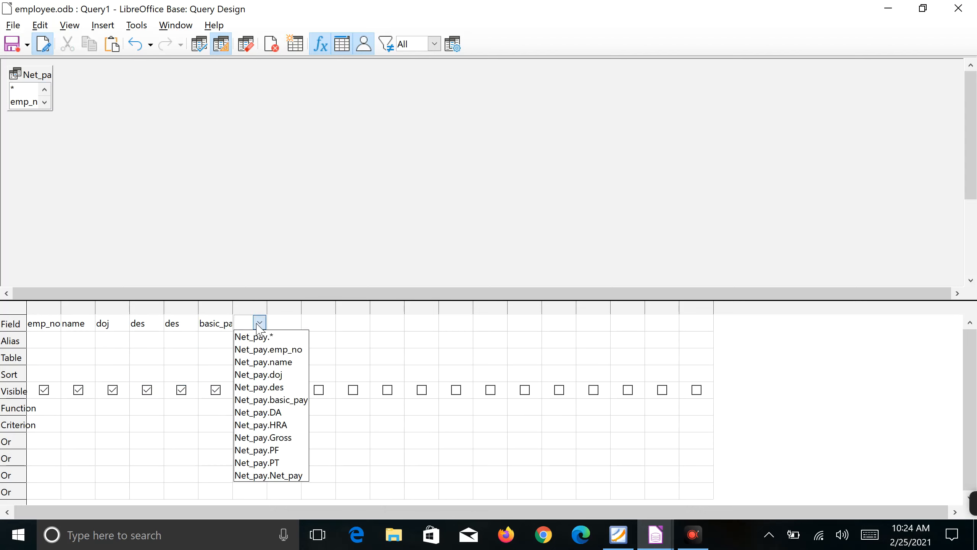
{"action": "left_click", "coordinate": [248, 413]}
{"action": "left_click", "coordinate": [280, 325]}
{"action": "left_click", "coordinate": [294, 322]}
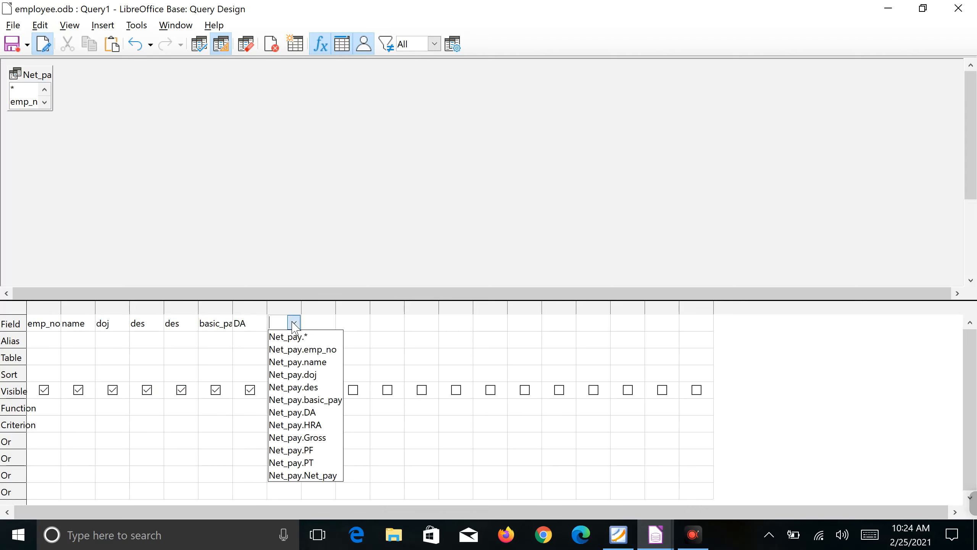
{"action": "left_click", "coordinate": [293, 425]}
{"action": "left_click", "coordinate": [321, 325]}
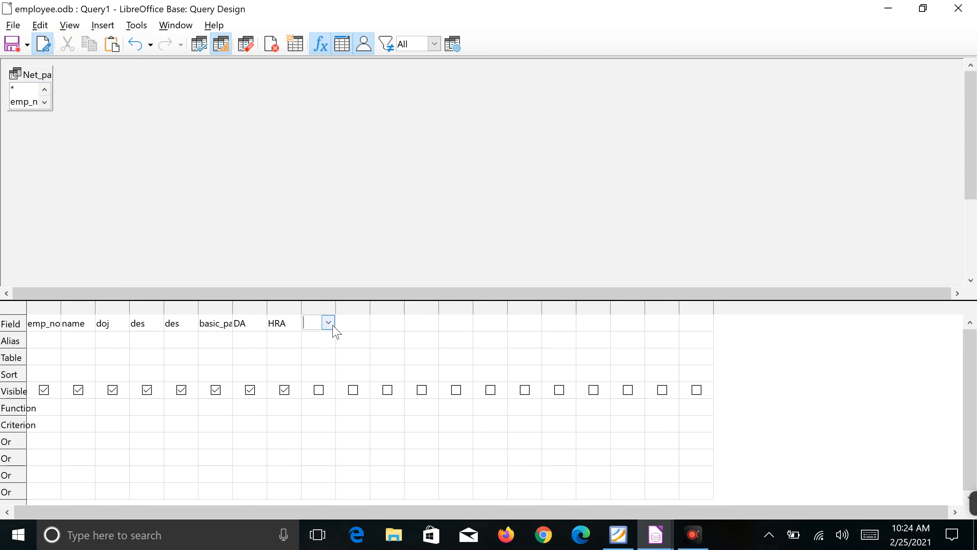
{"action": "left_click", "coordinate": [329, 323]}
{"action": "left_click", "coordinate": [316, 438]}
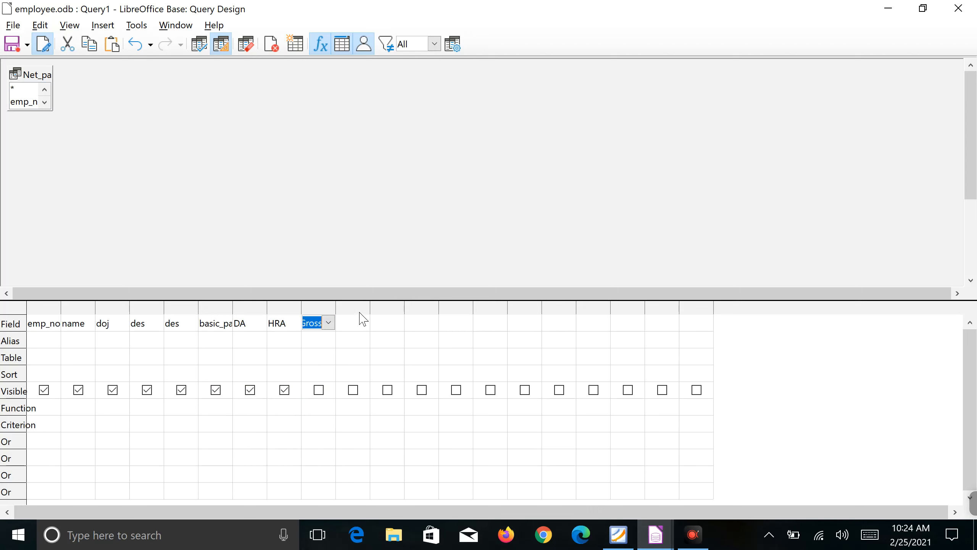
Add the PF, PT and Net_pay fields as the last columns of the query.
{"action": "left_click", "coordinate": [362, 327]}
{"action": "left_click", "coordinate": [363, 322]}
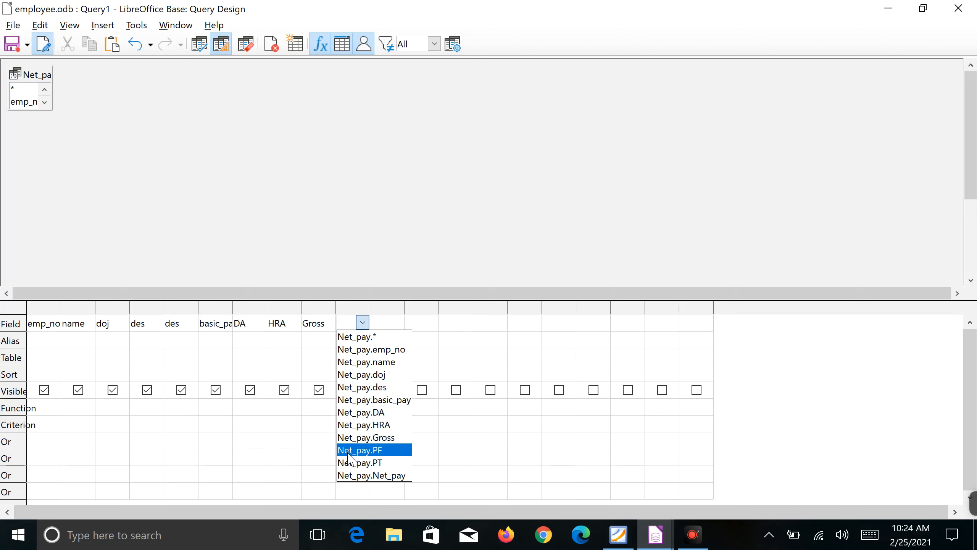
{"action": "left_click", "coordinate": [358, 444]}
{"action": "left_click", "coordinate": [399, 326]}
{"action": "left_click", "coordinate": [397, 323]}
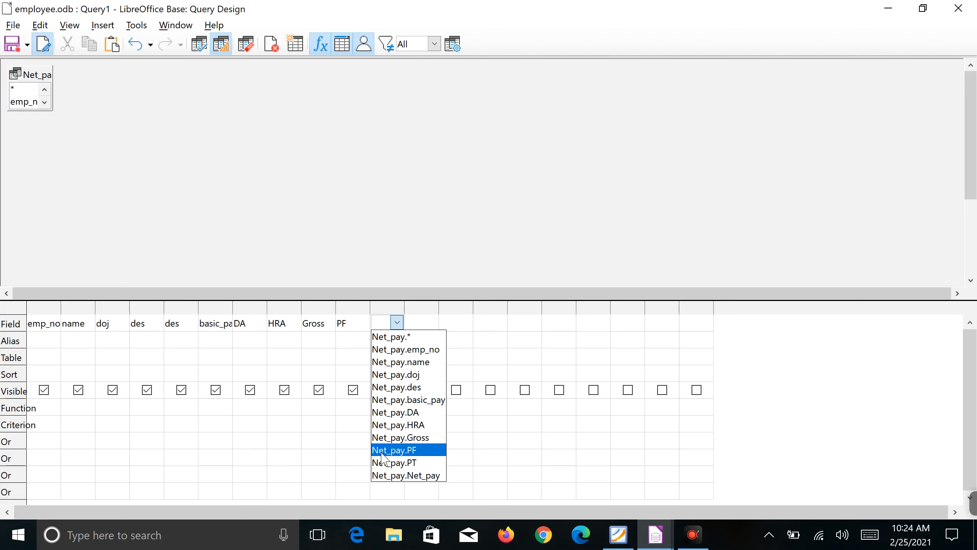
{"action": "left_click", "coordinate": [388, 462]}
{"action": "left_click", "coordinate": [414, 323]}
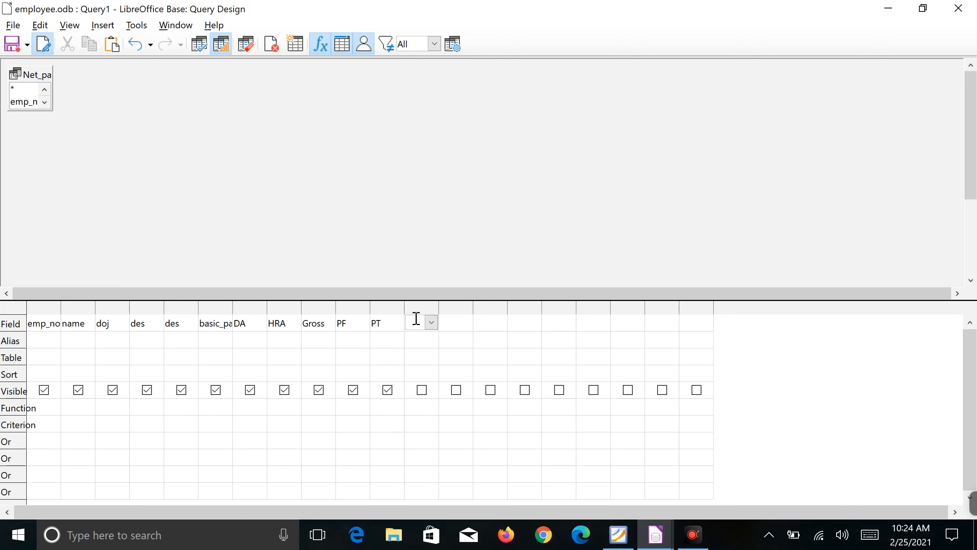
{"action": "left_click", "coordinate": [431, 322]}
{"action": "left_click", "coordinate": [427, 475]}
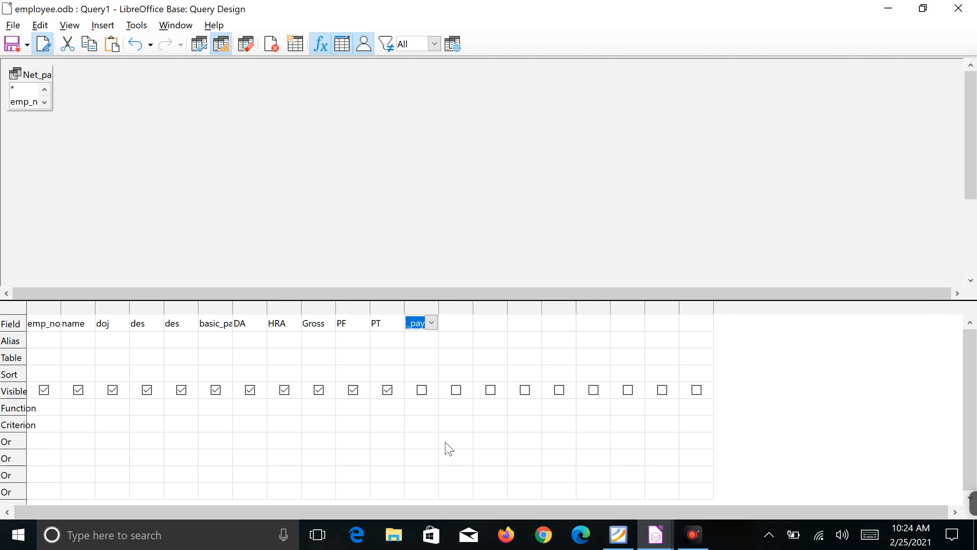
Consult the gross salary condition of exercise 3 in FIT LABLIST.pdf and return to the Query1 design window.
{"action": "left_click", "coordinate": [619, 539]}
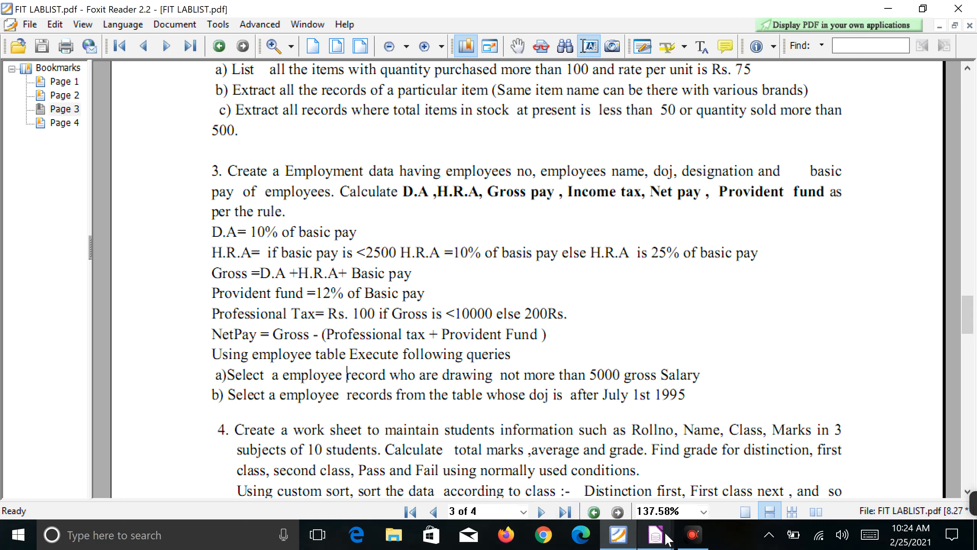
{"action": "mouse_move", "coordinate": [650, 540]}
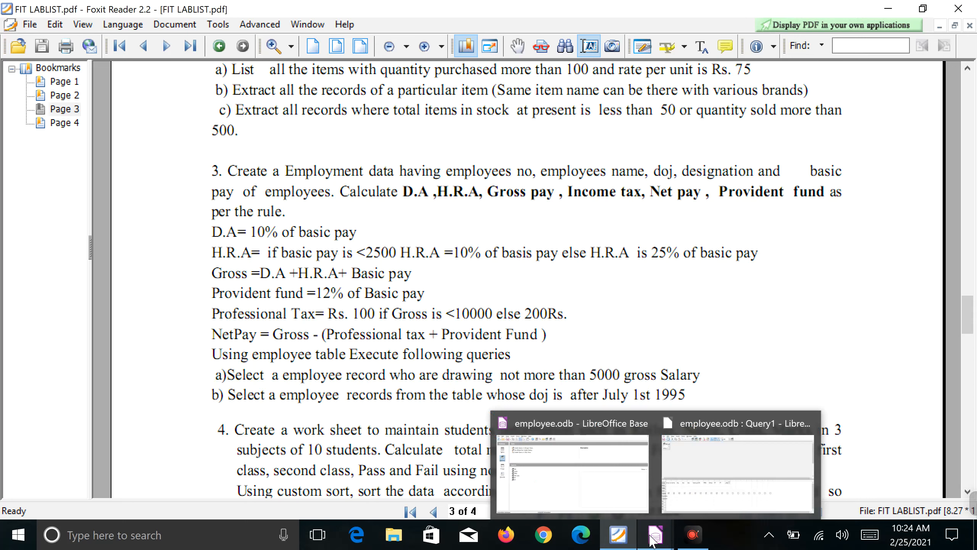
{"action": "left_click", "coordinate": [654, 536]}
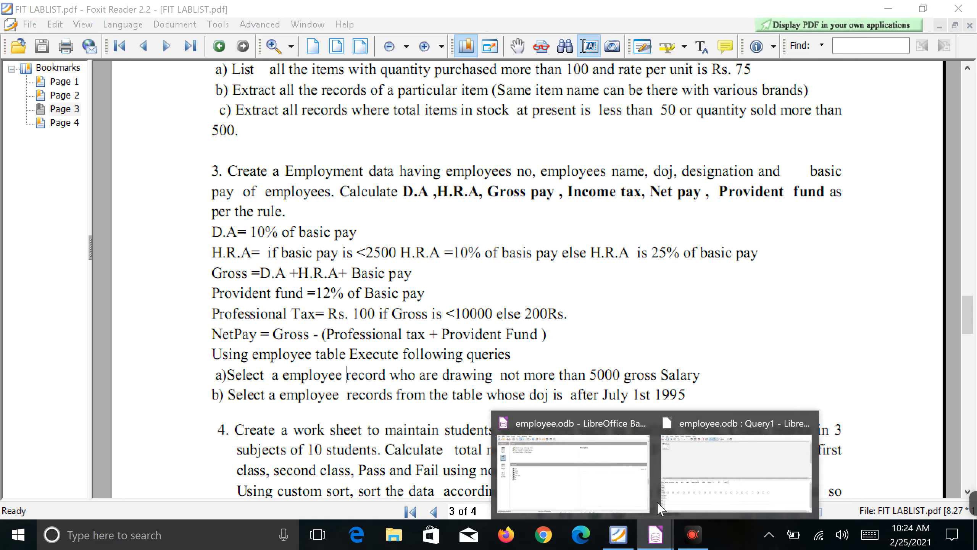
{"action": "left_click", "coordinate": [692, 491]}
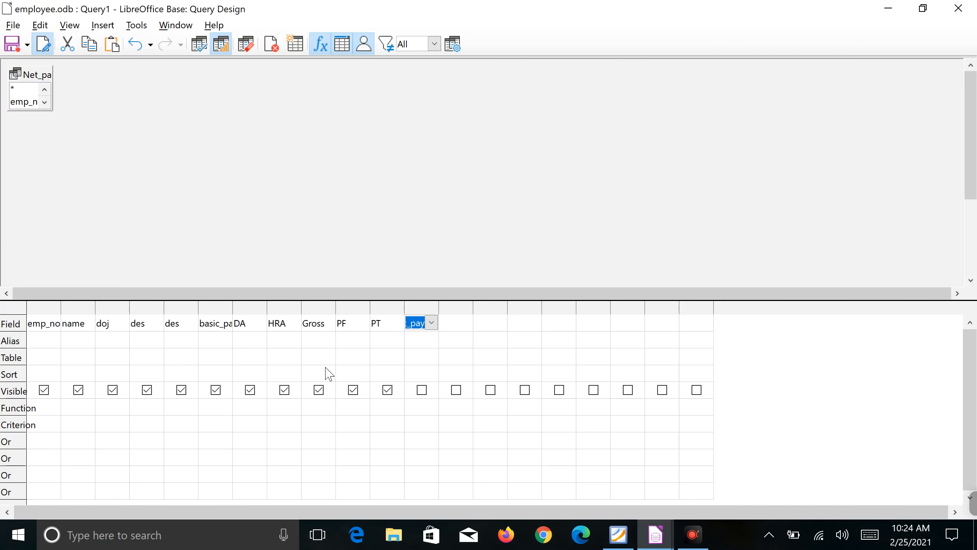
{"action": "left_click", "coordinate": [618, 535]}
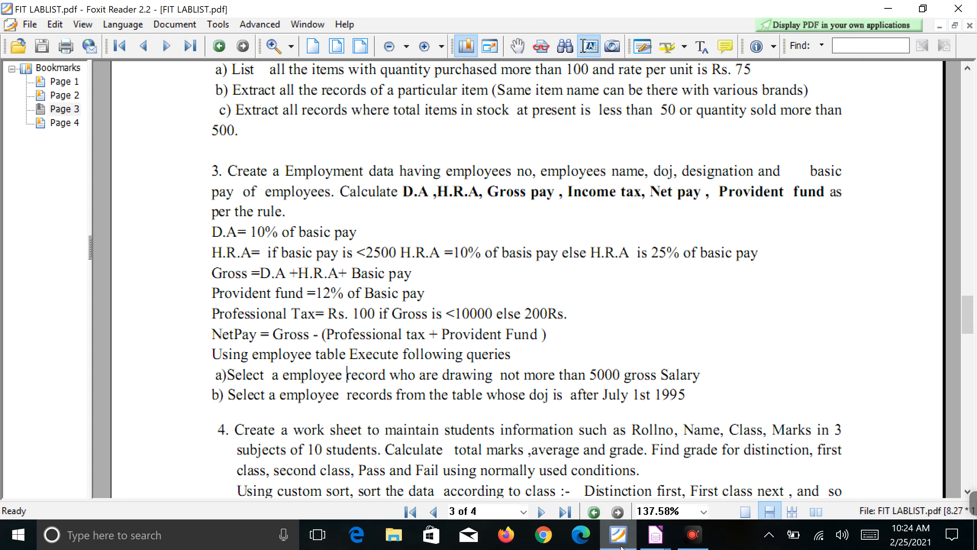
{"action": "left_click", "coordinate": [655, 535]}
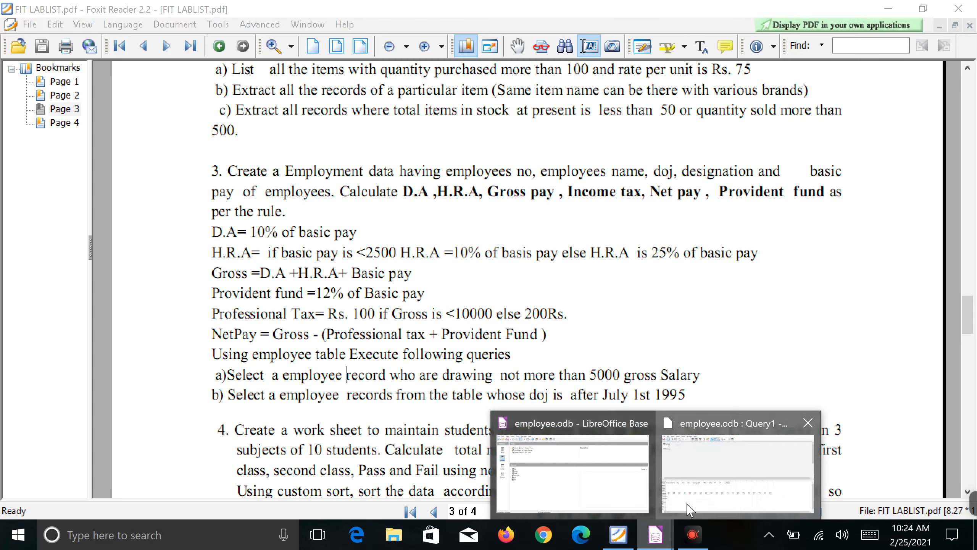
{"action": "left_click", "coordinate": [688, 510]}
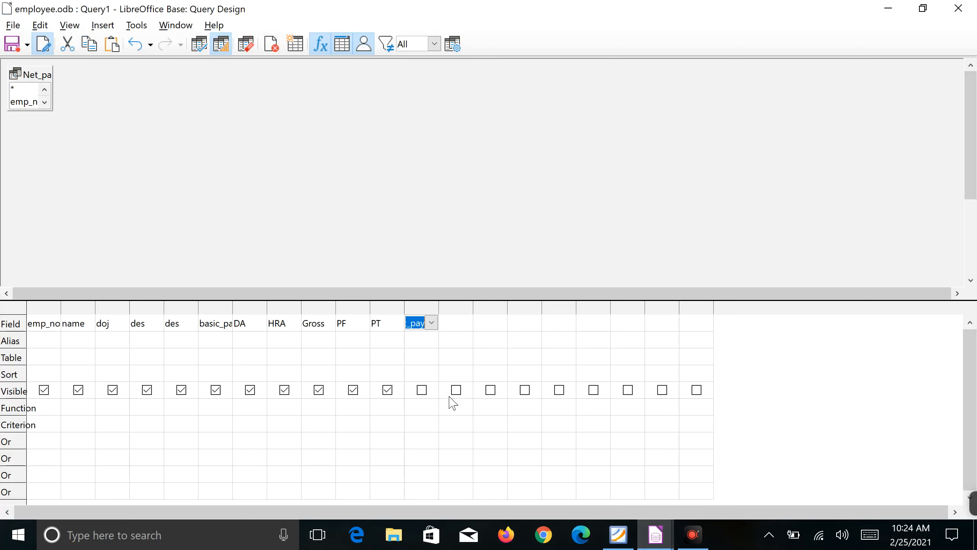
Enter > 5000 as the criterion for Gross, checking the condition in the lab list PDF, and run the query.
{"action": "left_click", "coordinate": [314, 422]}
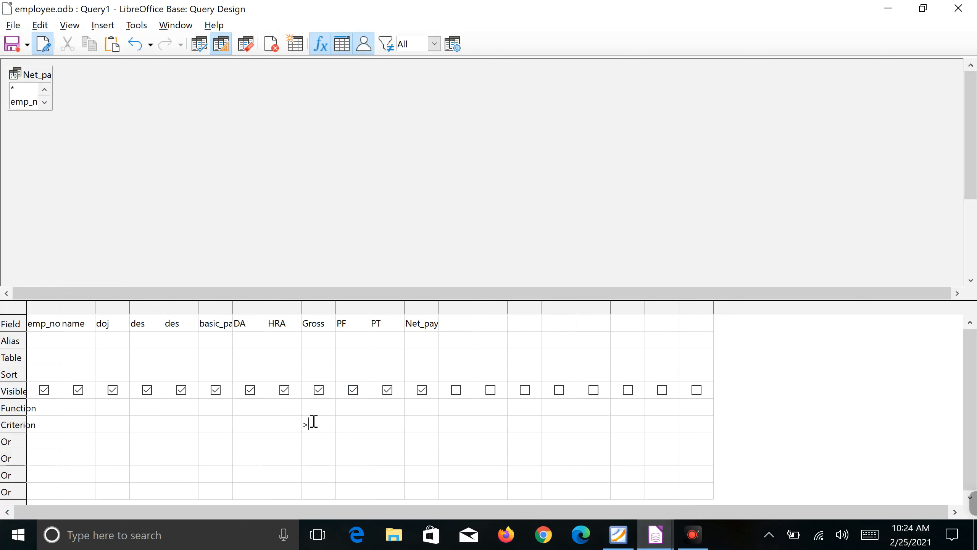
{"action": "left_click", "coordinate": [623, 542]}
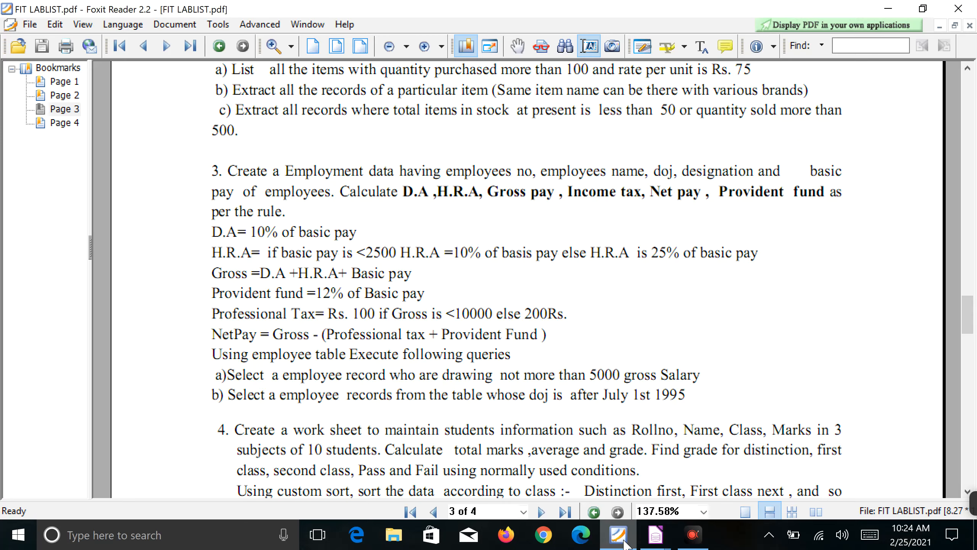
{"action": "left_click", "coordinate": [655, 535]}
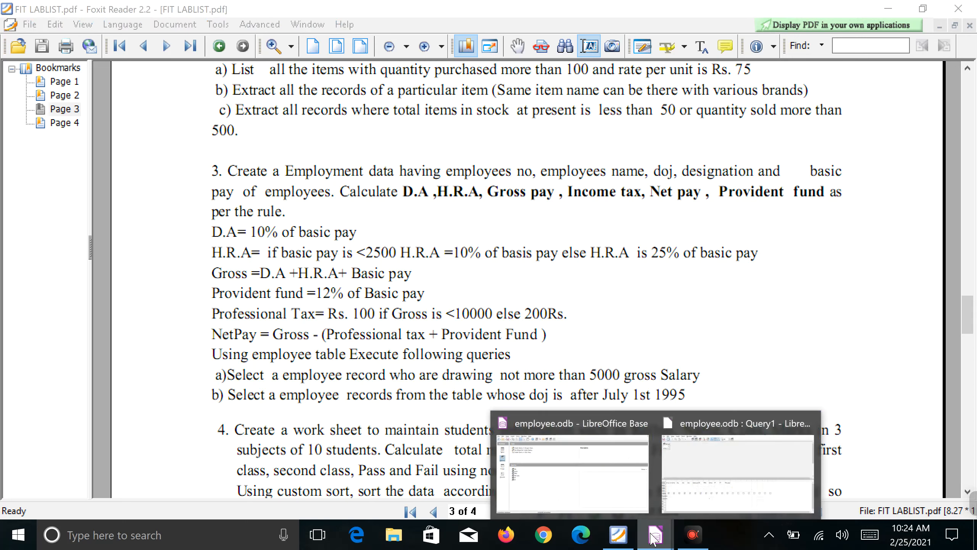
{"action": "left_click", "coordinate": [723, 495]}
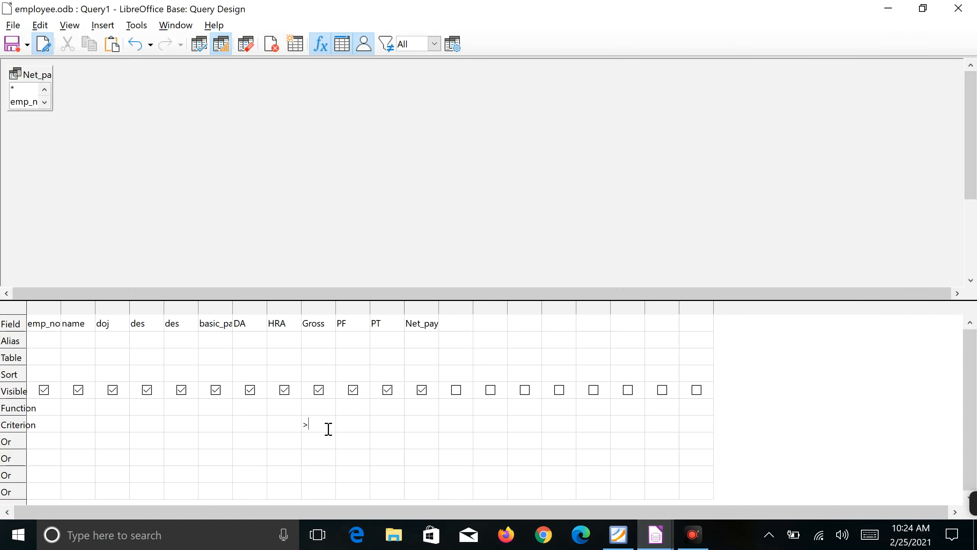
{"action": "left_click", "coordinate": [310, 443]}
{"action": "left_click", "coordinate": [196, 47]}
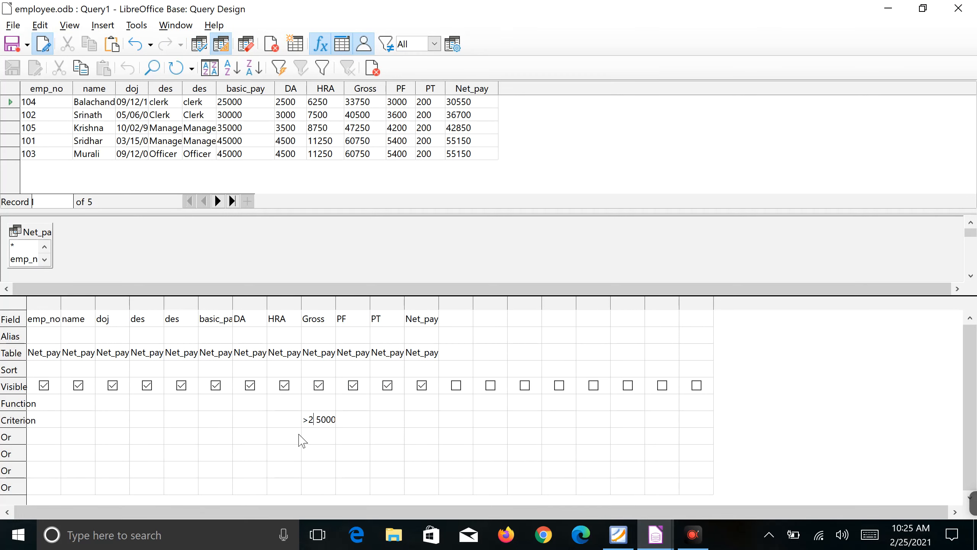
Run the query with the Gross criterion > 25000, and rerun it with the criterion raised to > 50000.
{"action": "left_click", "coordinate": [321, 442]}
{"action": "left_click", "coordinate": [199, 46]}
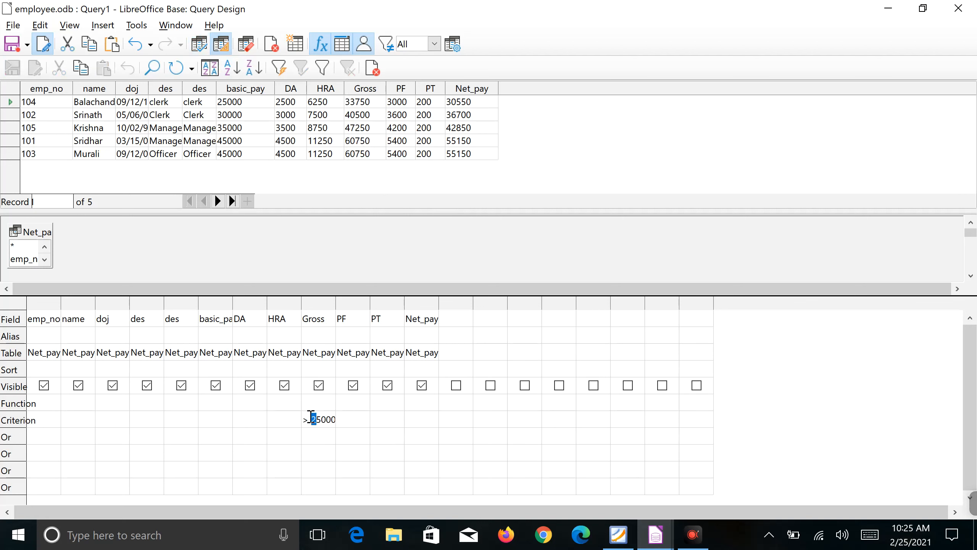
{"action": "key", "text": "Delete"}
{"action": "key", "text": "Delete"}
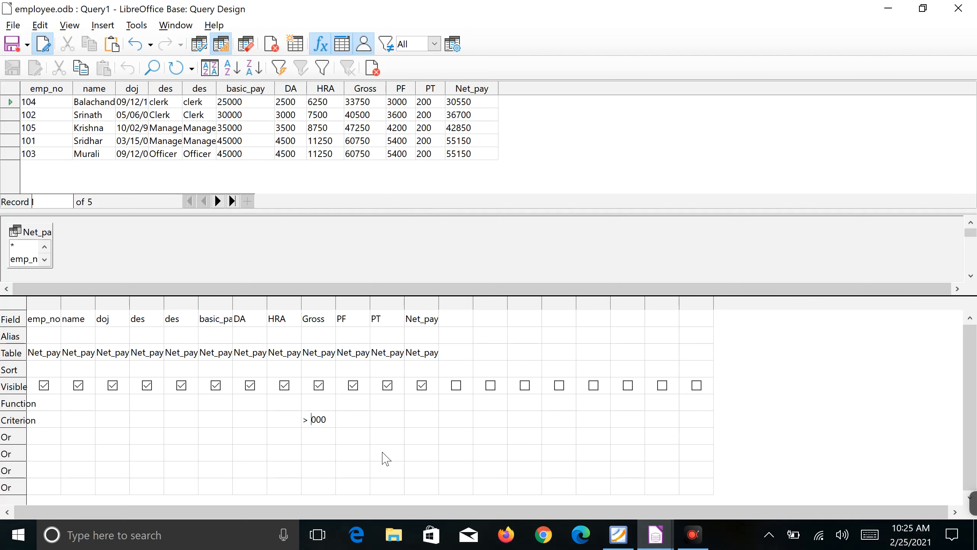
{"action": "type", "text": "5"}
{"action": "left_click", "coordinate": [201, 47]}
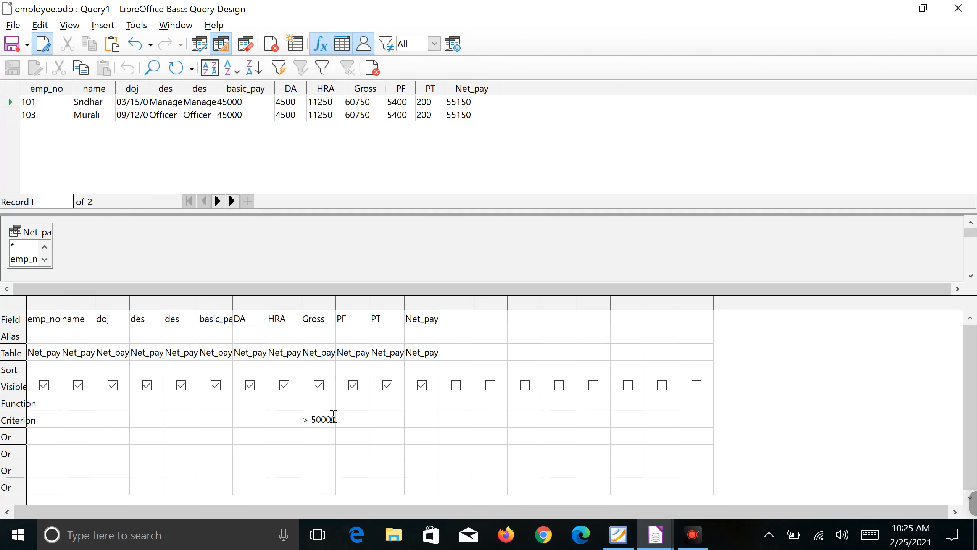
Reduce the Gross criterion to > 5000 and run the query for comparison.
{"action": "left_click_drag", "start_coordinate": [333, 418], "coordinate": [335, 417]}
{"action": "key", "text": "BackSpace"}
{"action": "left_click", "coordinate": [202, 47]}
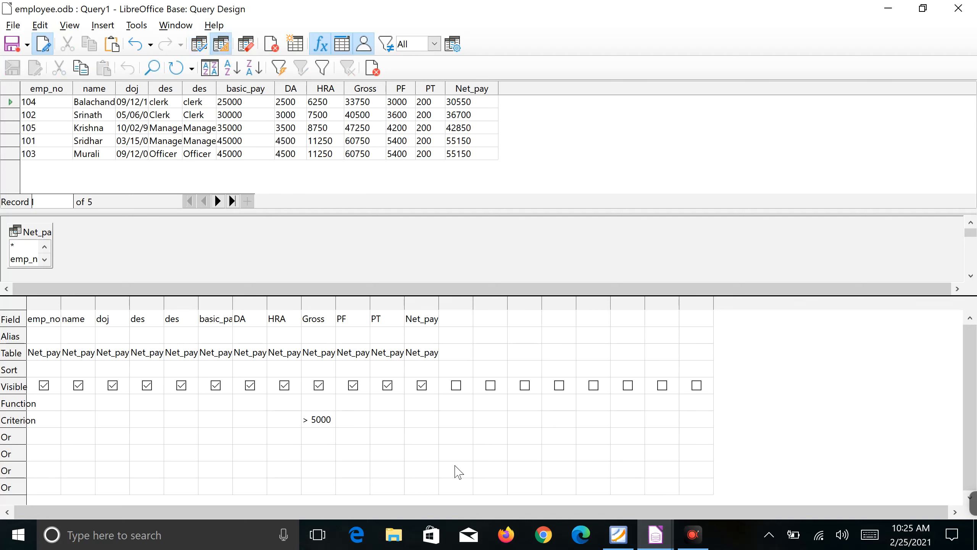
Set the Gross criterion to > 50000 again and rerun the query.
{"action": "left_click", "coordinate": [332, 416]}
{"action": "type", "text": "0"}
{"action": "left_click", "coordinate": [320, 440]}
{"action": "left_click", "coordinate": [200, 46]}
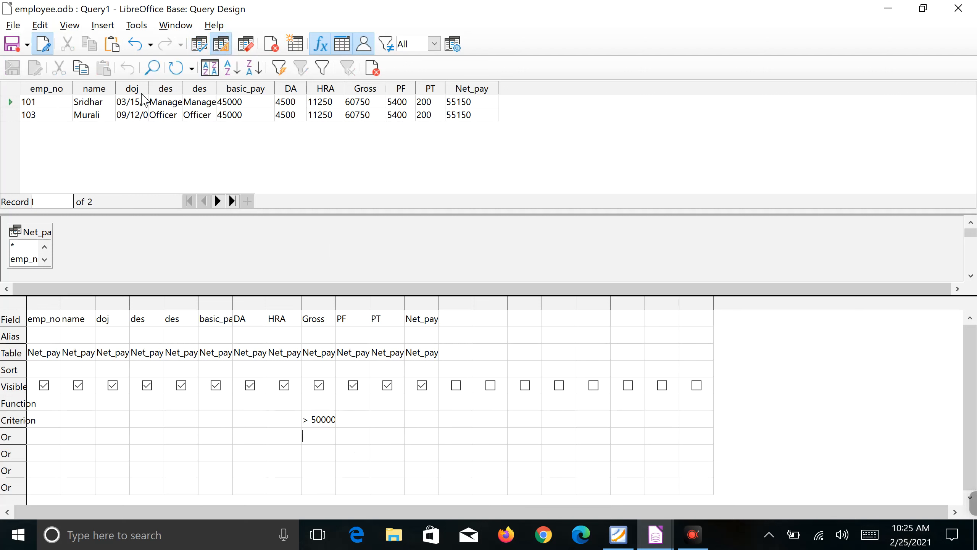
Save the gross salary query under the name QA and close its design window.
{"action": "left_click", "coordinate": [11, 44]}
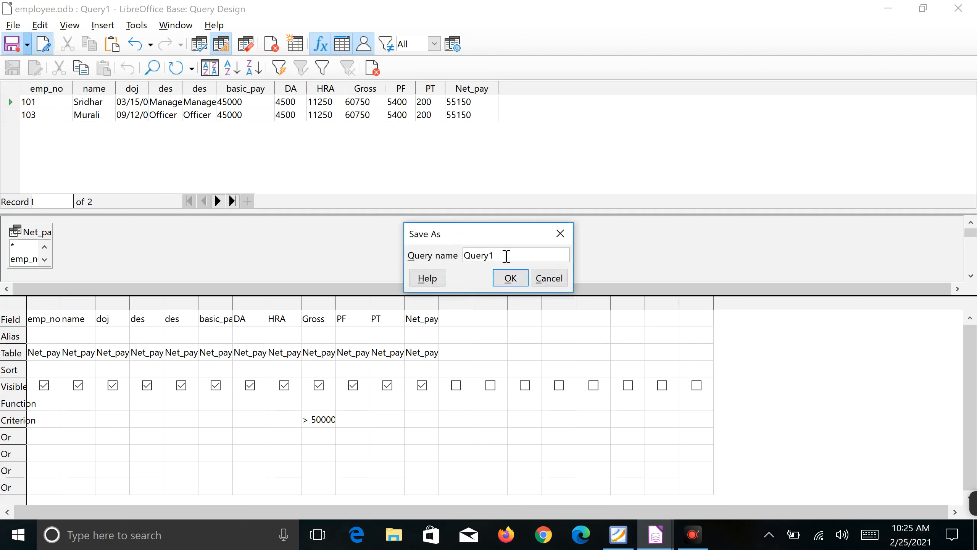
{"action": "left_click_drag", "start_coordinate": [505, 255], "coordinate": [446, 252]}
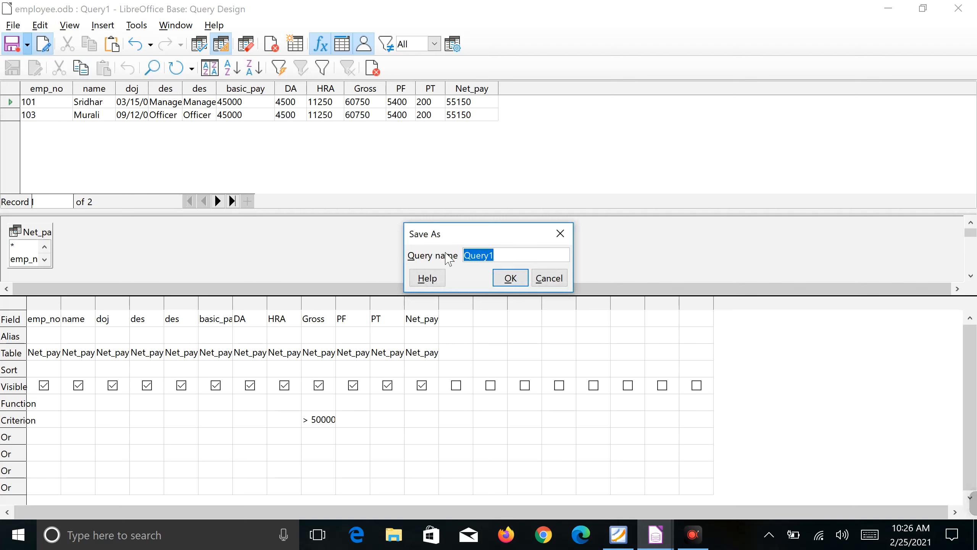
{"action": "type", "text": "QA"}
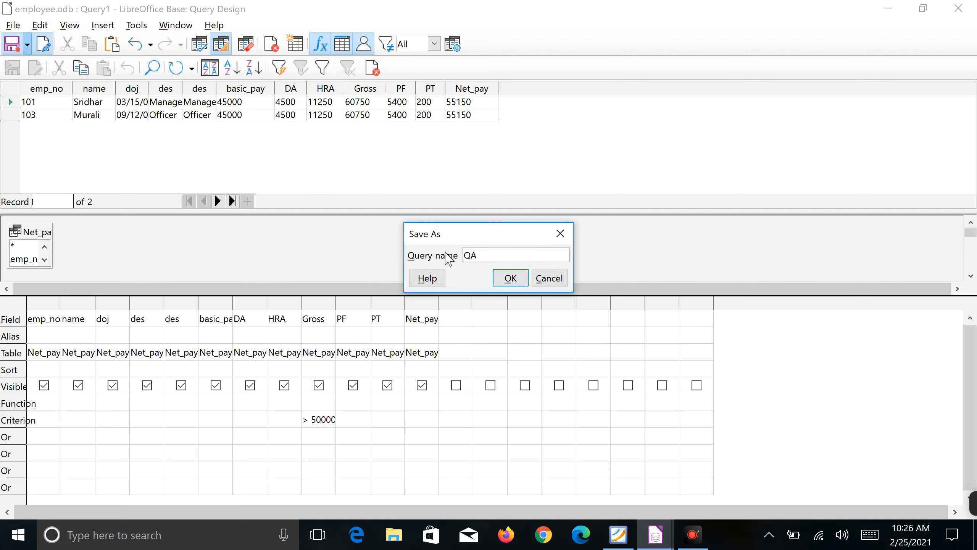
{"action": "left_click", "coordinate": [509, 278]}
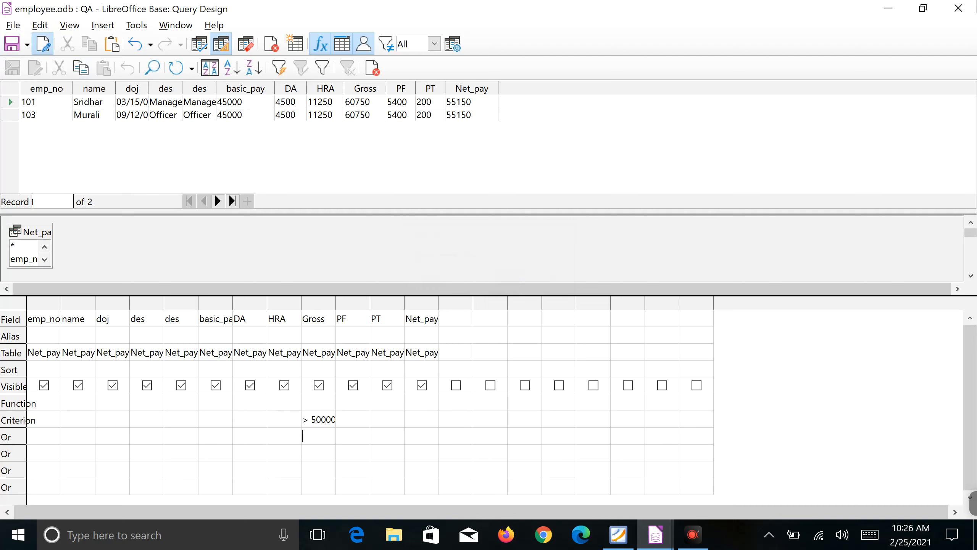
{"action": "left_click", "coordinate": [958, 9]}
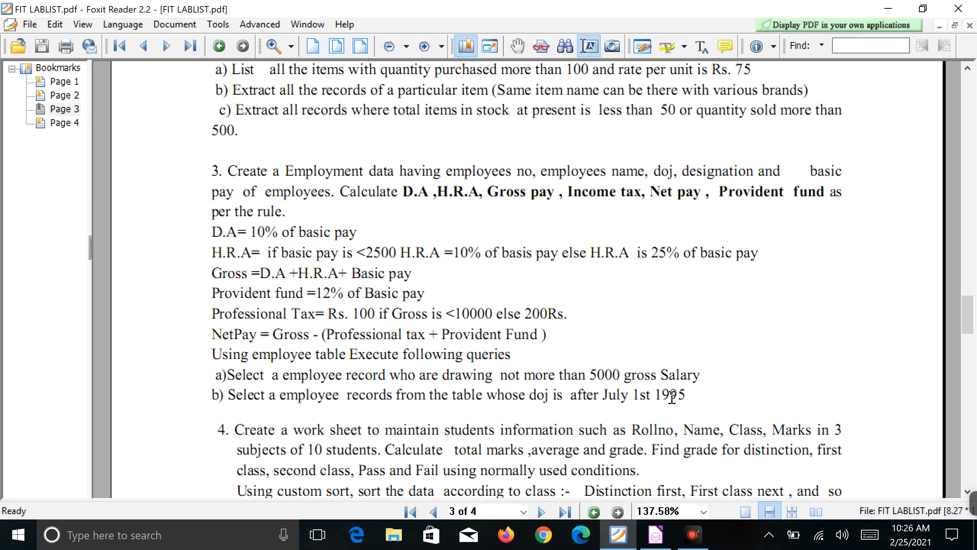
Start a new query in Design View in employee.odb with the Net_pay query as its source.
{"action": "left_click", "coordinate": [660, 535]}
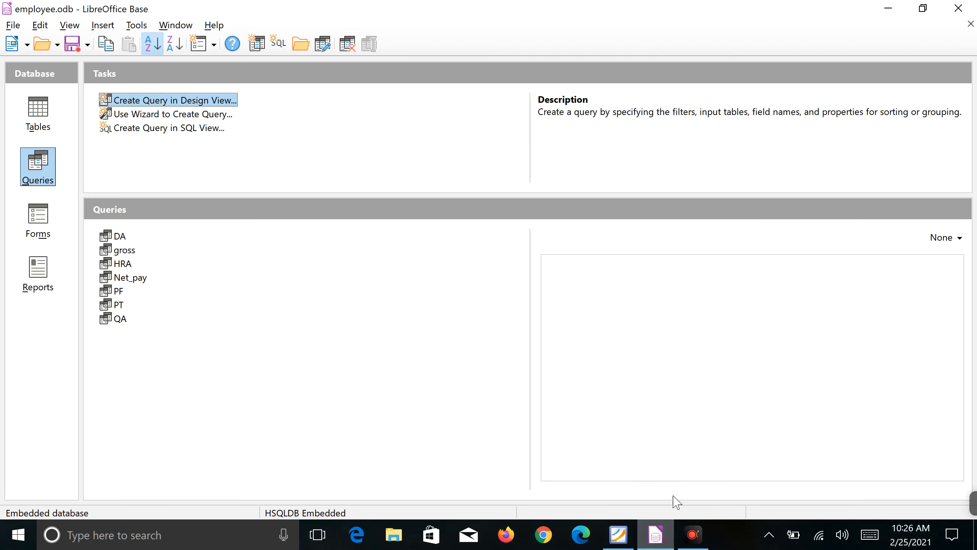
{"action": "left_click", "coordinate": [33, 169]}
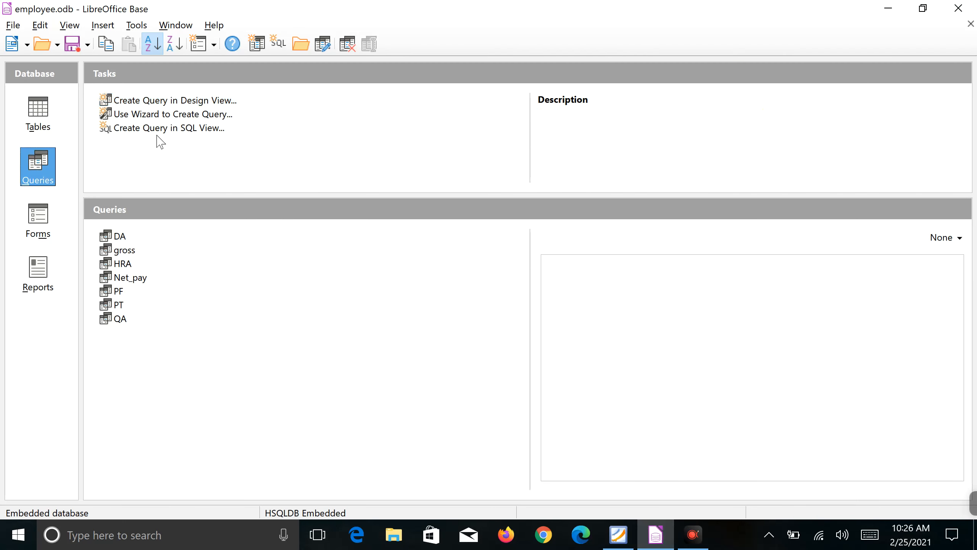
{"action": "left_click", "coordinate": [175, 100]}
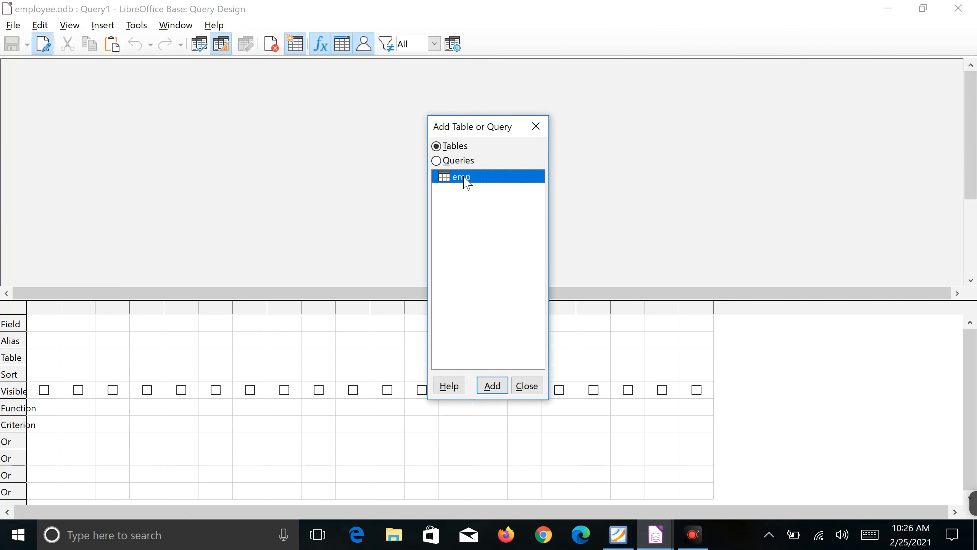
{"action": "left_click", "coordinate": [456, 162]}
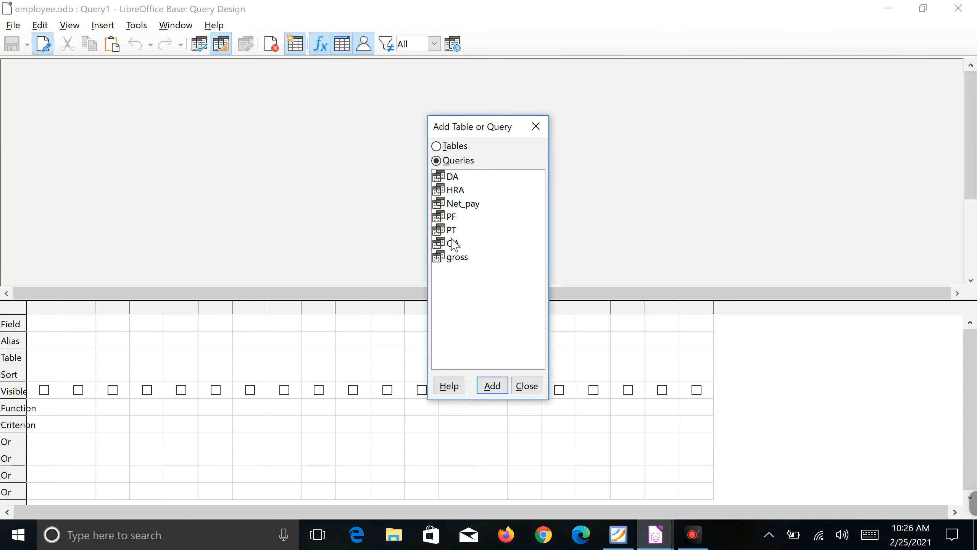
{"action": "left_click", "coordinate": [453, 204]}
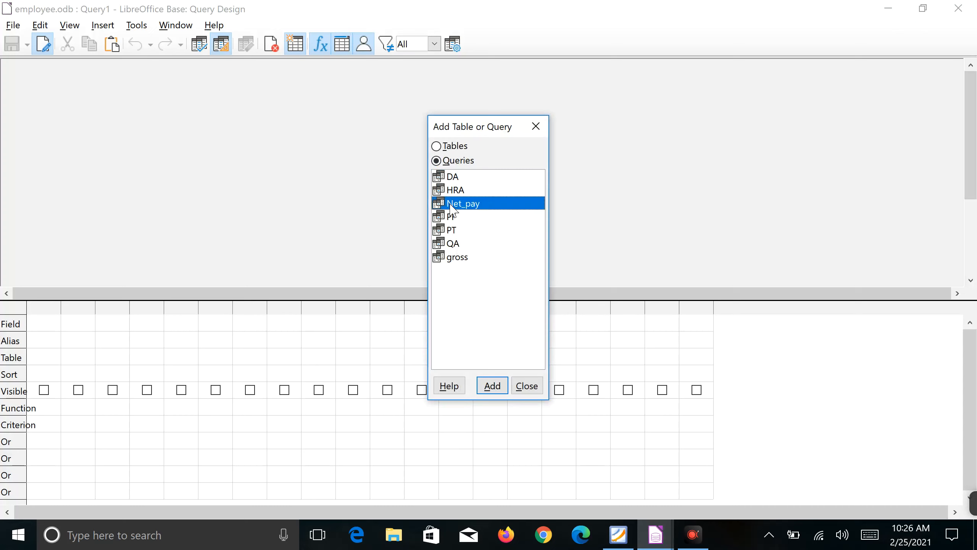
{"action": "left_click", "coordinate": [493, 386]}
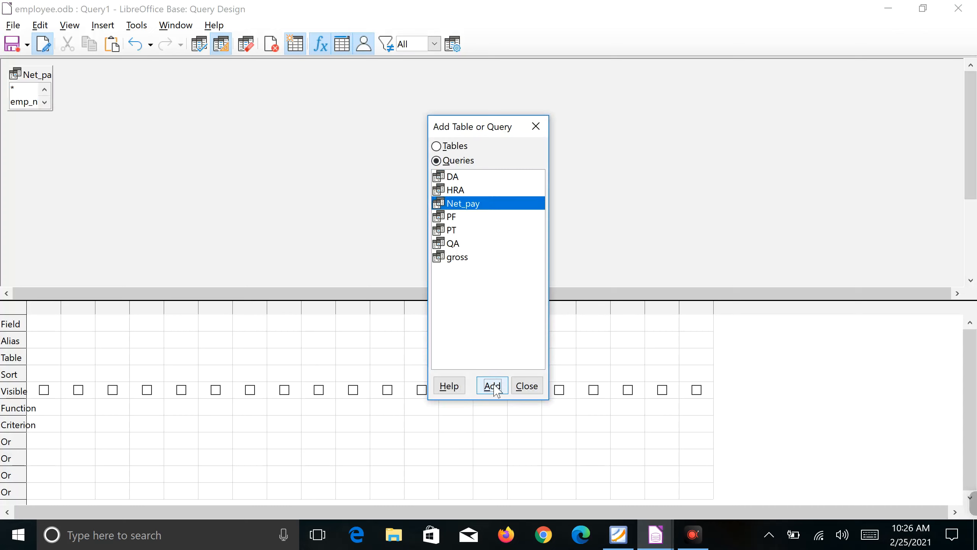
{"action": "left_click", "coordinate": [533, 386]}
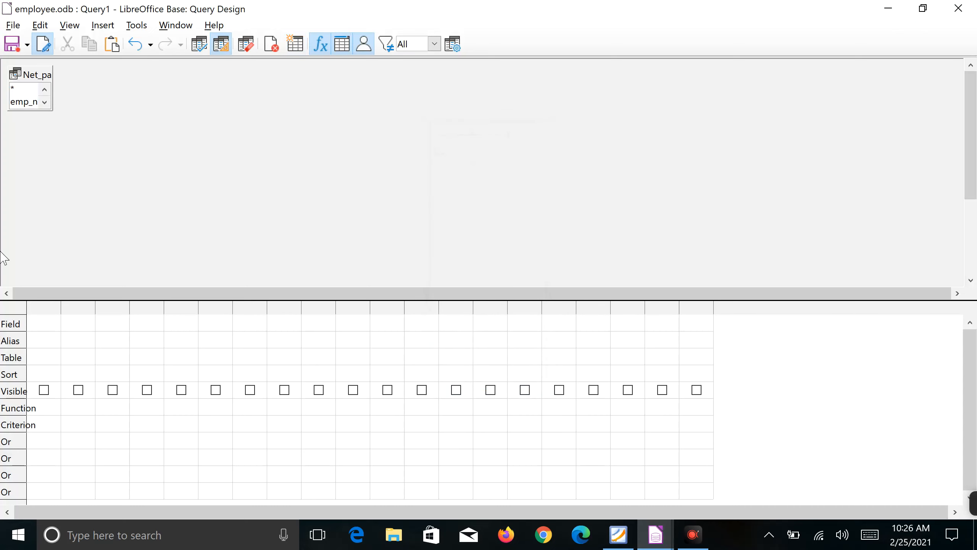
Fill the first three columns of the new query with emp_no, name and doj from Net_pay.
{"action": "left_click", "coordinate": [45, 327]}
{"action": "left_click", "coordinate": [54, 322]}
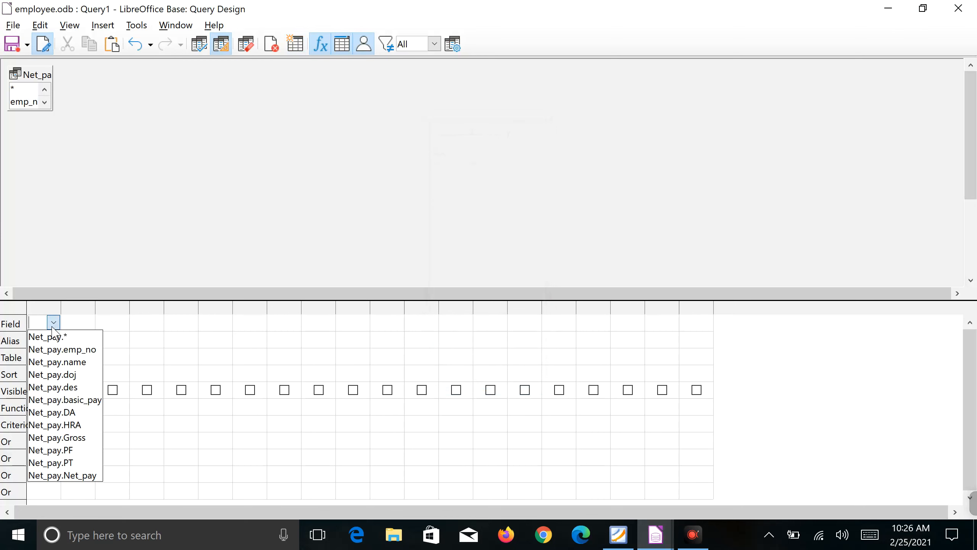
{"action": "left_click", "coordinate": [57, 349]}
{"action": "left_click", "coordinate": [88, 322]}
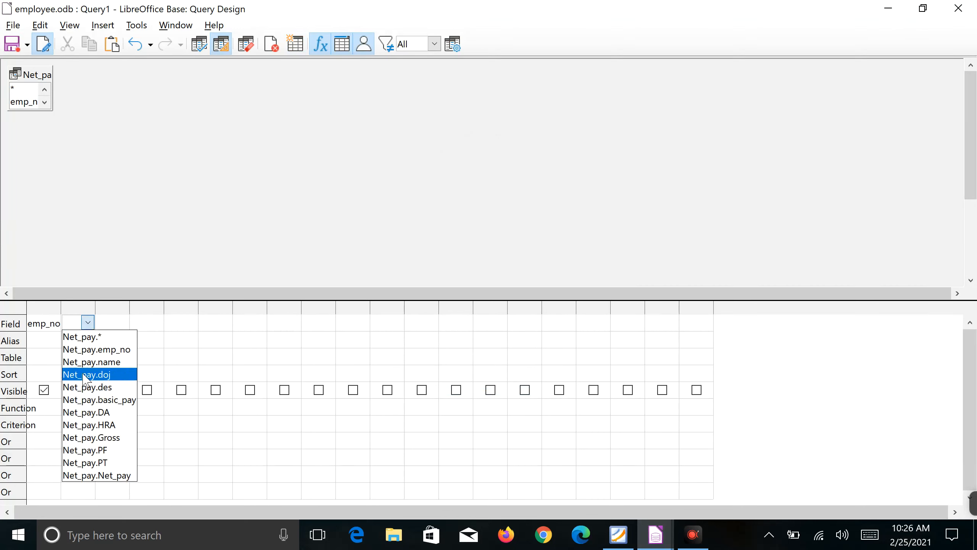
{"action": "left_click", "coordinate": [100, 362]}
{"action": "left_click", "coordinate": [115, 323]}
{"action": "left_click", "coordinate": [123, 323]}
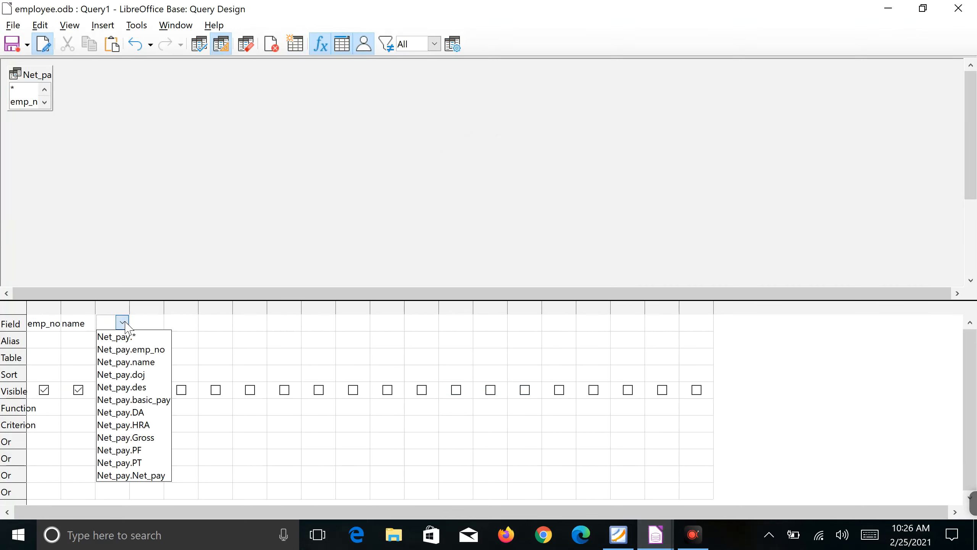
{"action": "left_click", "coordinate": [133, 373]}
Add the des and basic_pay fields as the fourth and fifth columns of the query.
{"action": "left_click", "coordinate": [144, 324]}
{"action": "left_click", "coordinate": [156, 322]}
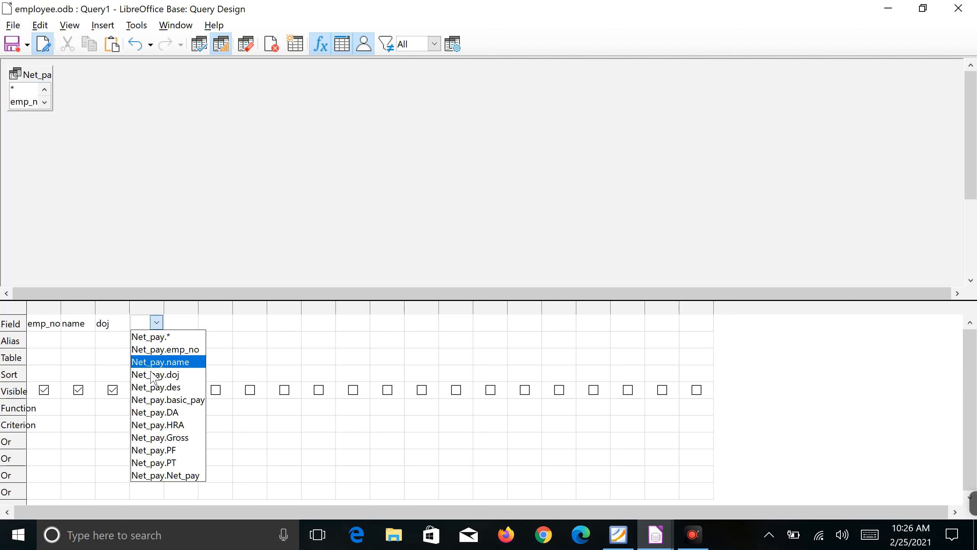
{"action": "left_click", "coordinate": [157, 386]}
{"action": "left_click", "coordinate": [181, 323]}
{"action": "left_click", "coordinate": [191, 323]}
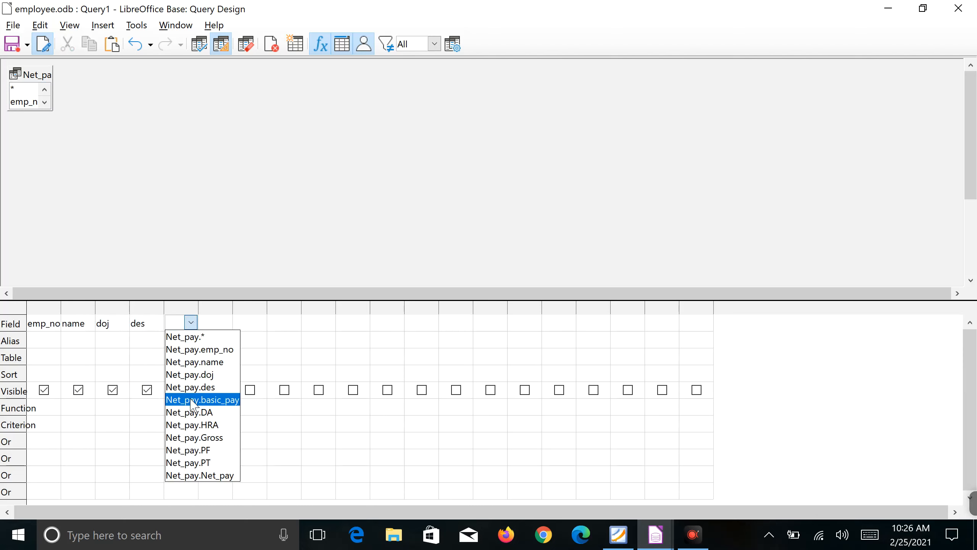
{"action": "left_click", "coordinate": [200, 387]}
Fill both the sixth and seventh columns of the query with the DA field from Net_pay.
{"action": "left_click", "coordinate": [217, 323]}
{"action": "left_click", "coordinate": [226, 323]}
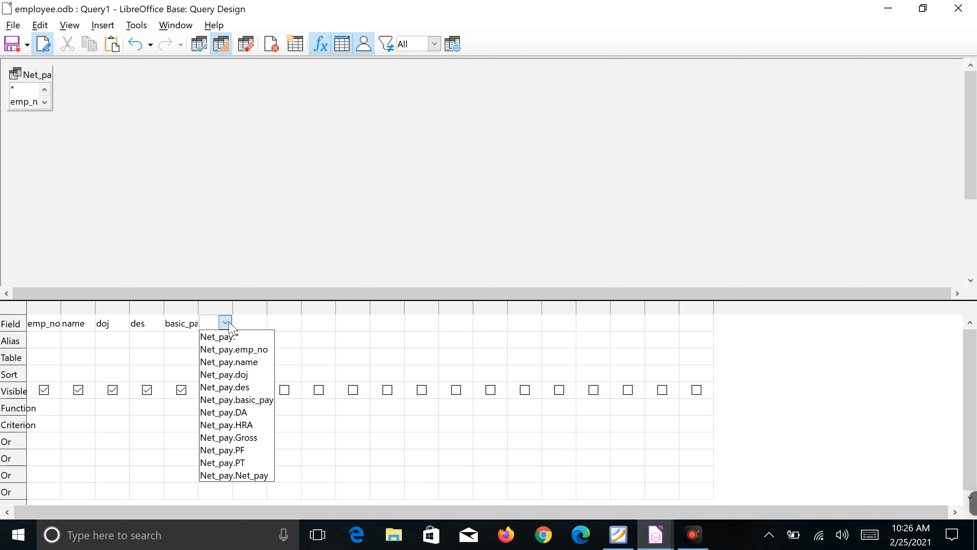
{"action": "left_click", "coordinate": [227, 412]}
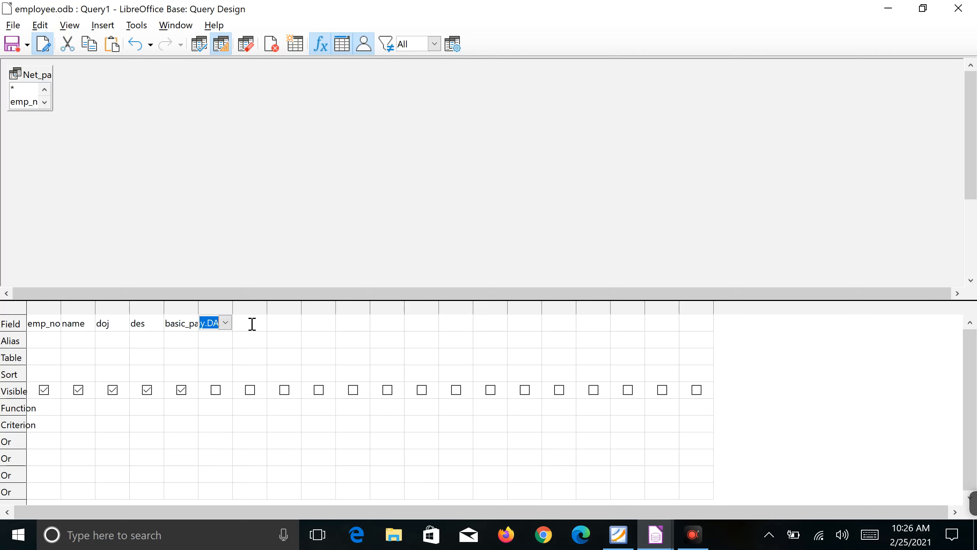
{"action": "left_click", "coordinate": [252, 323]}
{"action": "left_click", "coordinate": [260, 322]}
{"action": "left_click", "coordinate": [254, 414]}
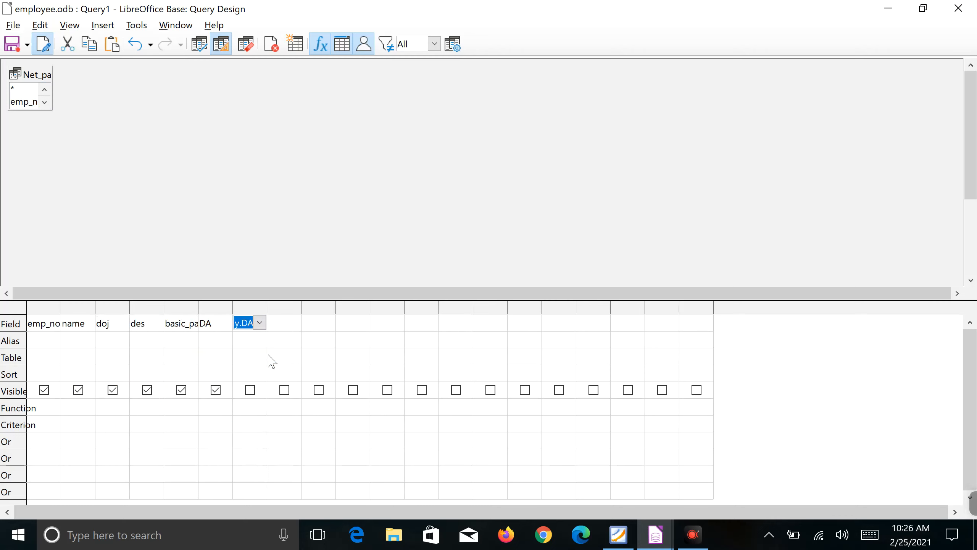
Add the HRA and Gross fields as the eighth and ninth columns of the query.
{"action": "left_click", "coordinate": [282, 324]}
{"action": "left_click", "coordinate": [293, 323]}
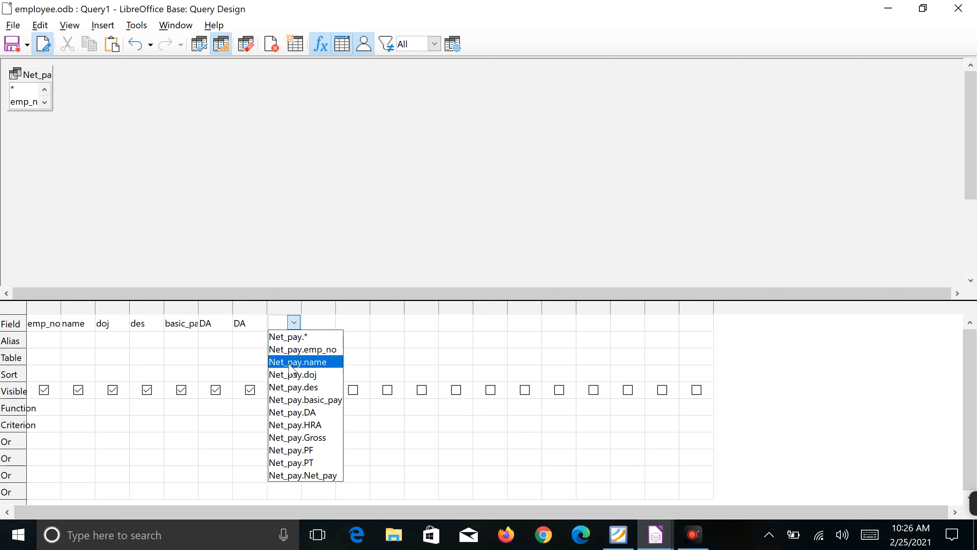
{"action": "left_click", "coordinate": [289, 425]}
{"action": "left_click", "coordinate": [320, 324]}
{"action": "left_click", "coordinate": [328, 323]}
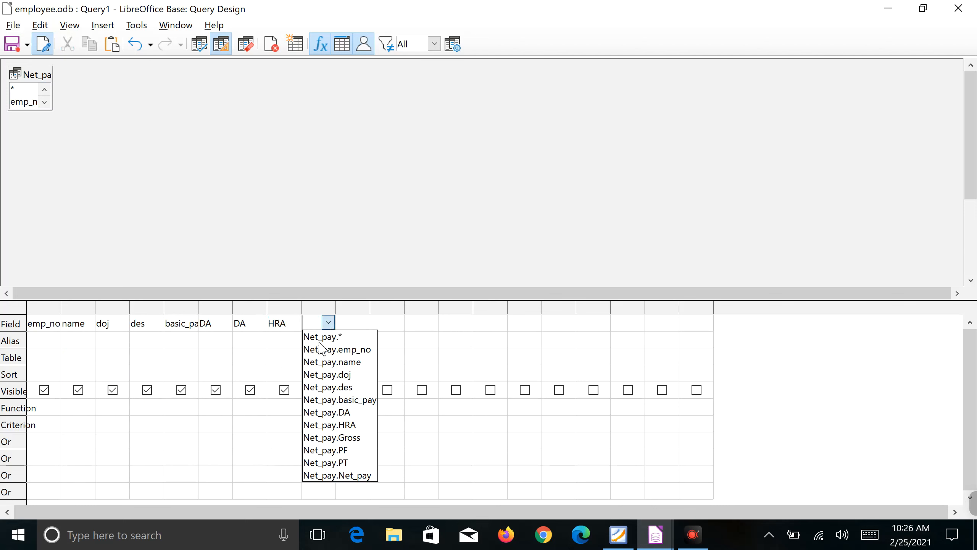
{"action": "left_click", "coordinate": [309, 438]}
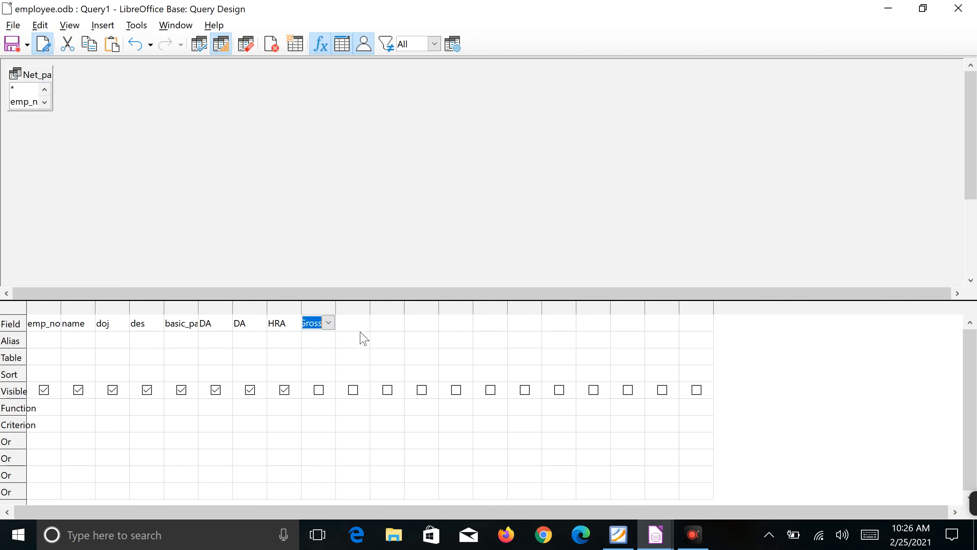
Add the PF, PT and Net_pay fields in the next three empty columns of the query.
{"action": "left_click", "coordinate": [366, 323]}
{"action": "left_click", "coordinate": [368, 323]}
{"action": "left_click", "coordinate": [360, 450]}
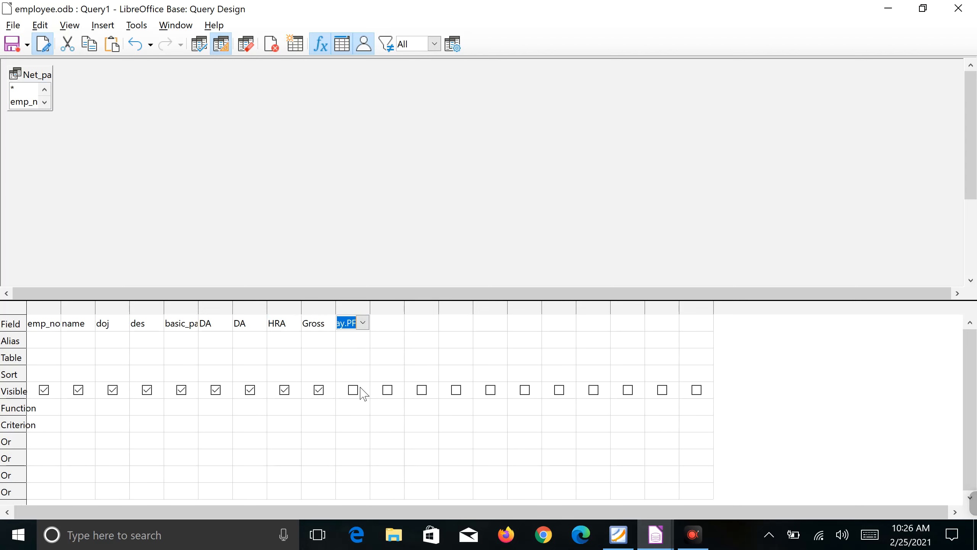
{"action": "left_click", "coordinate": [388, 323]}
{"action": "left_click", "coordinate": [396, 322]}
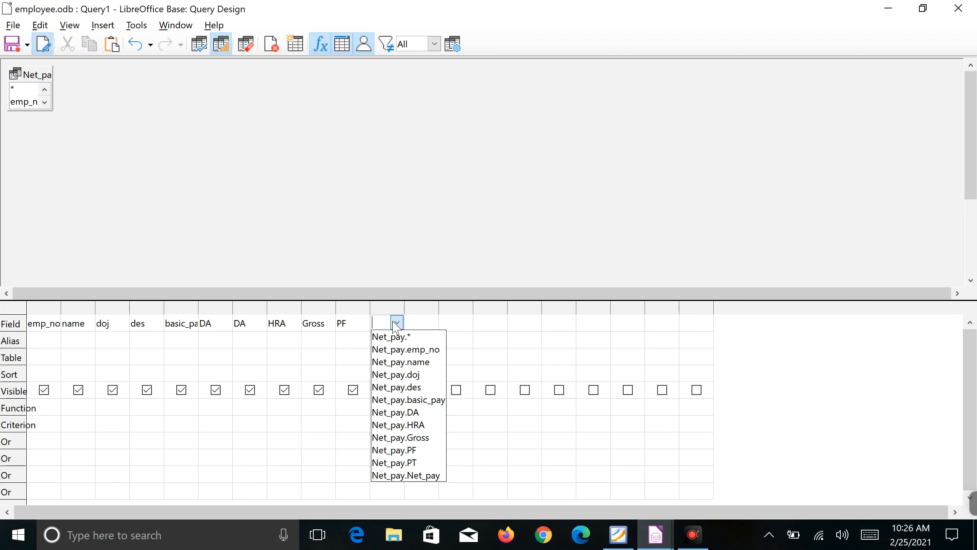
{"action": "left_click", "coordinate": [395, 462]}
{"action": "left_click", "coordinate": [431, 326]}
{"action": "left_click", "coordinate": [432, 323]}
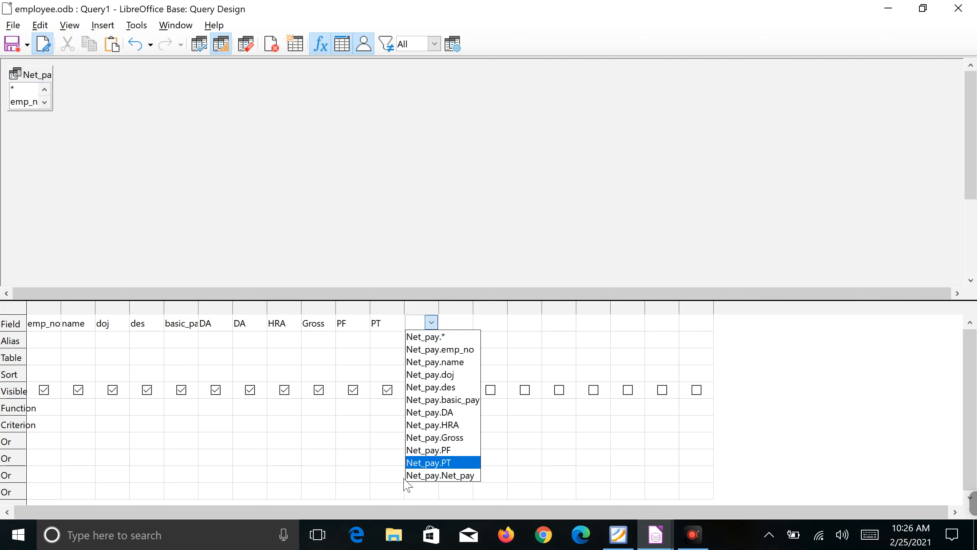
{"action": "left_click", "coordinate": [430, 474]}
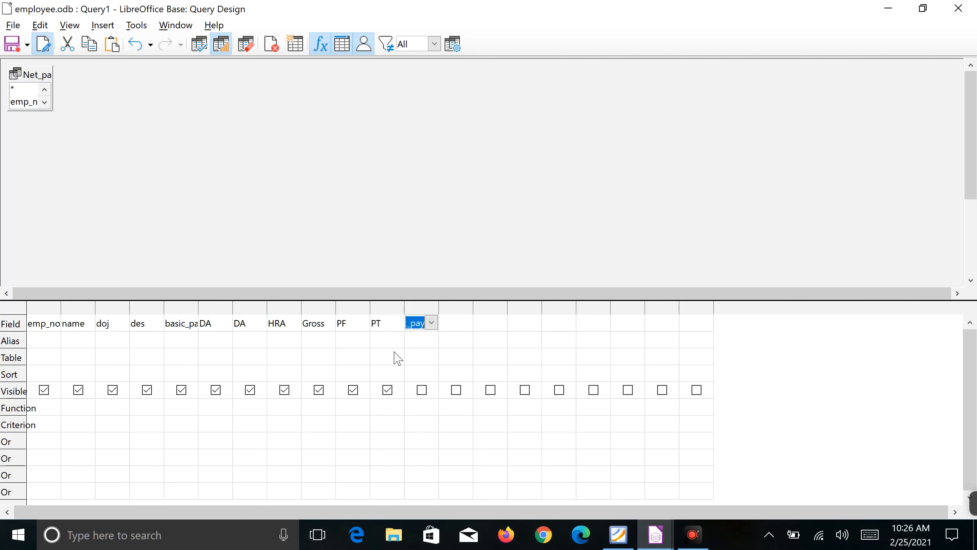
Consult query b of exercise 3 in FIT LABLIST.pdf, enter #07/01/1995# as the doj criterion and run the query.
{"action": "left_click", "coordinate": [618, 534]}
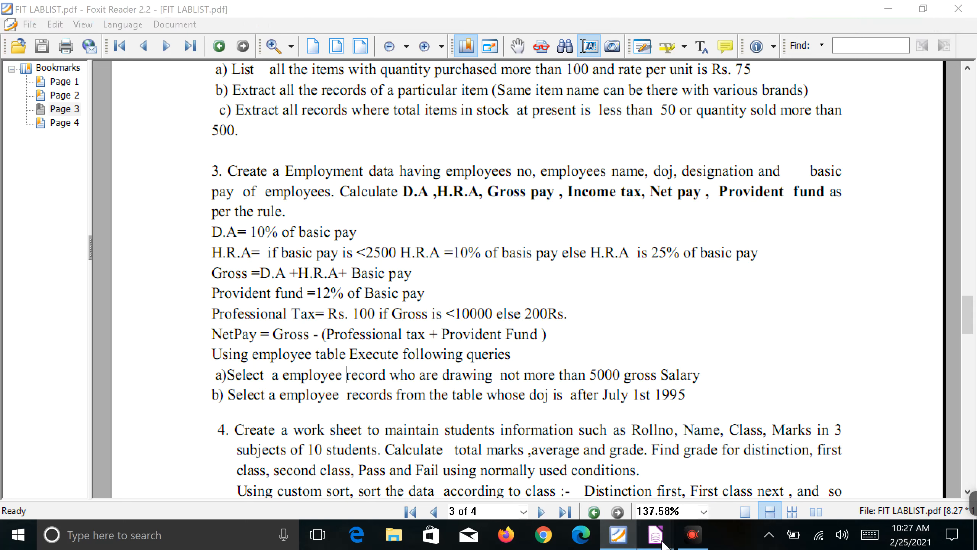
{"action": "mouse_move", "coordinate": [655, 535]}
{"action": "left_click", "coordinate": [678, 483]}
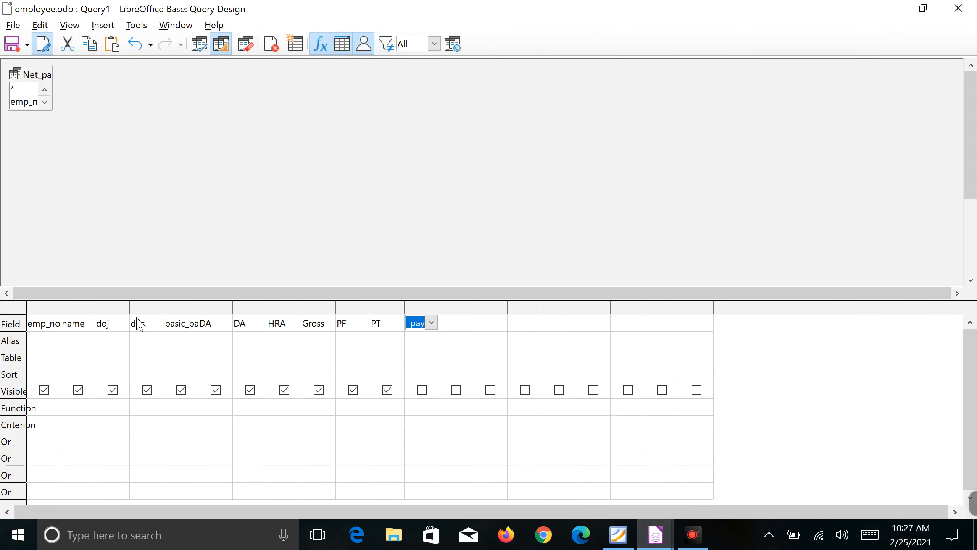
{"action": "left_click", "coordinate": [119, 422]}
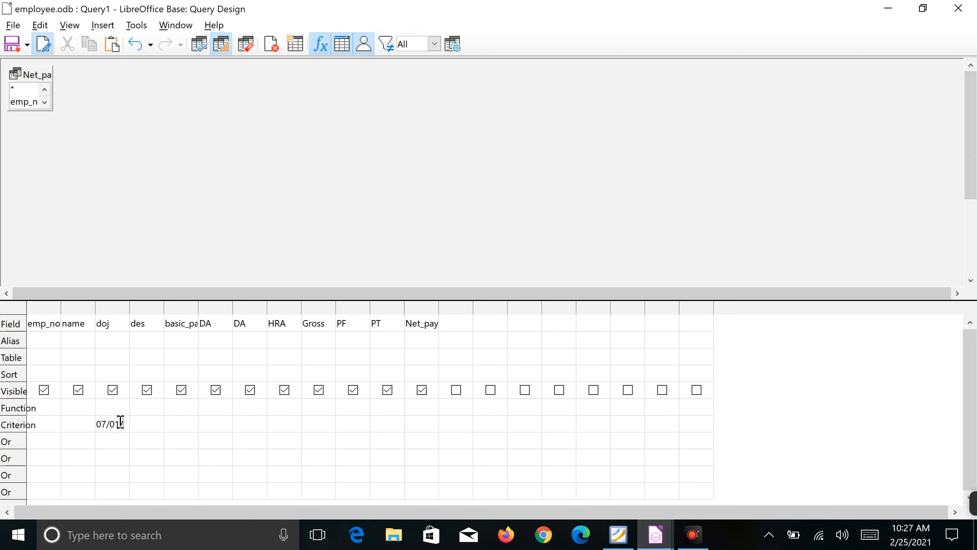
{"action": "type", "text": "07/01/1925"}
{"action": "key", "text": "Home"}
{"action": "type", "text": "#"}
{"action": "left_click", "coordinate": [197, 47]}
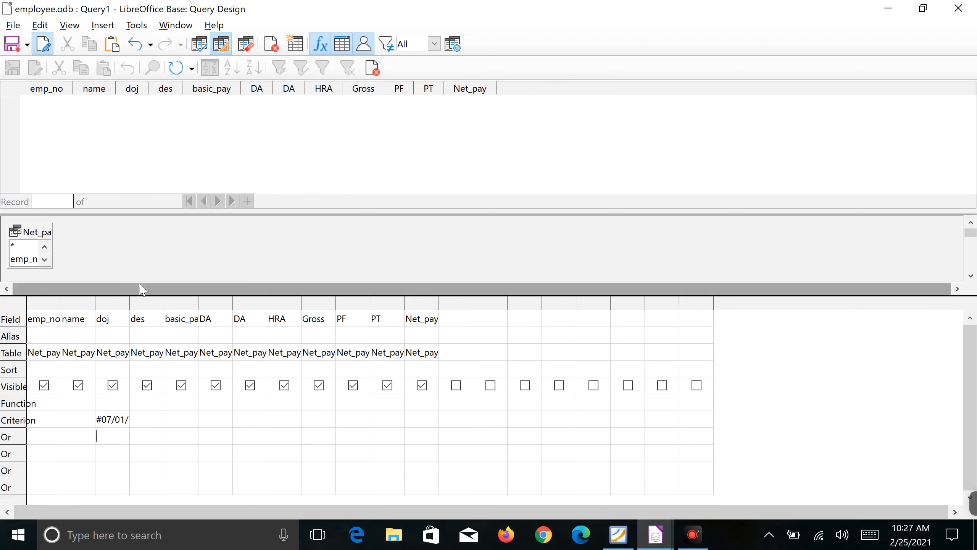
Change the doj criterion to > #07/01/1995#, rerun the query and widen the doj column in the results.
{"action": "left_click_drag", "start_coordinate": [129, 303], "coordinate": [218, 300]}
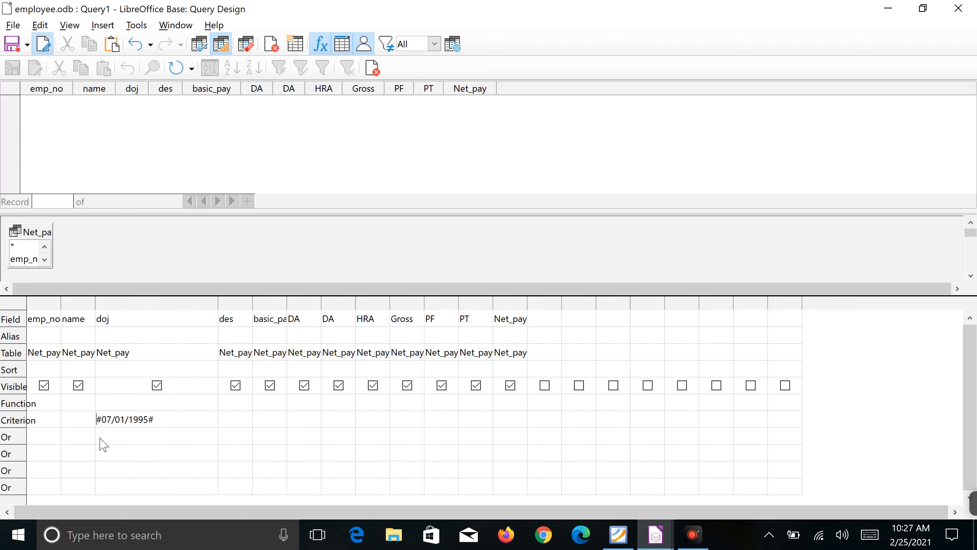
{"action": "type", "text": ">"}
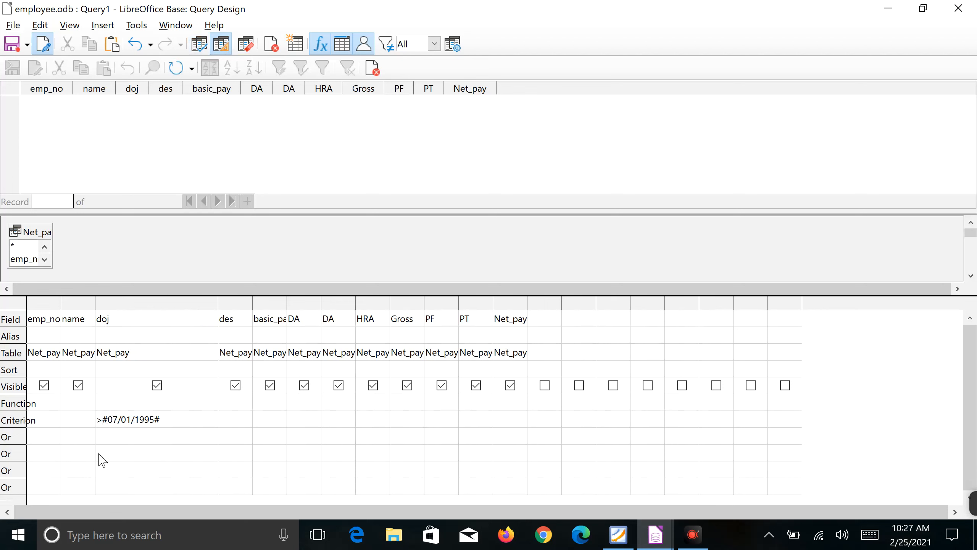
{"action": "left_click", "coordinate": [120, 441]}
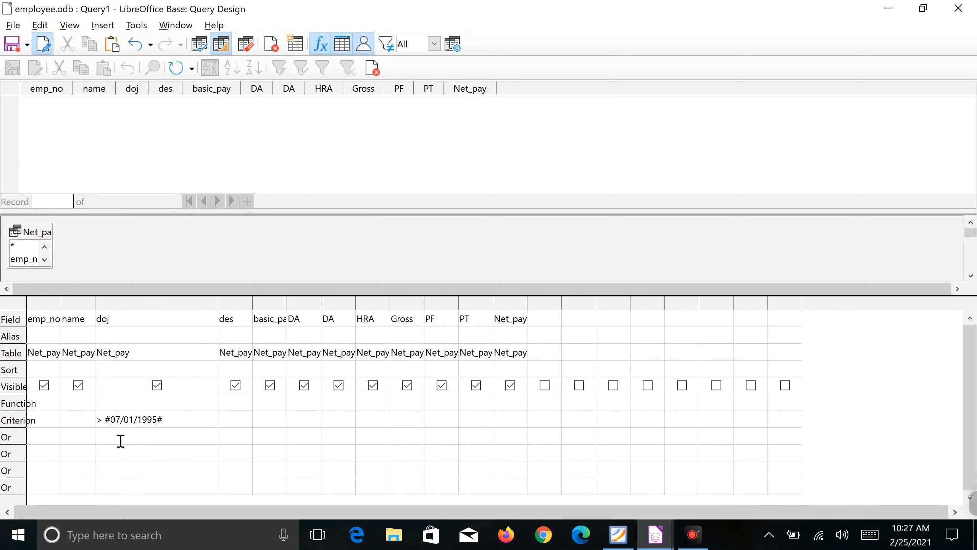
{"action": "left_click", "coordinate": [199, 45]}
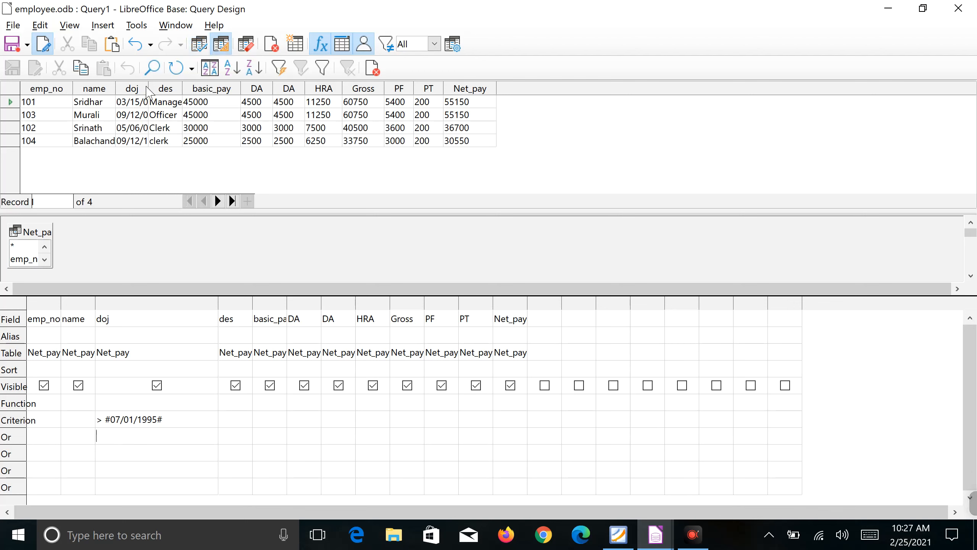
{"action": "left_click_drag", "start_coordinate": [149, 92], "coordinate": [206, 93]}
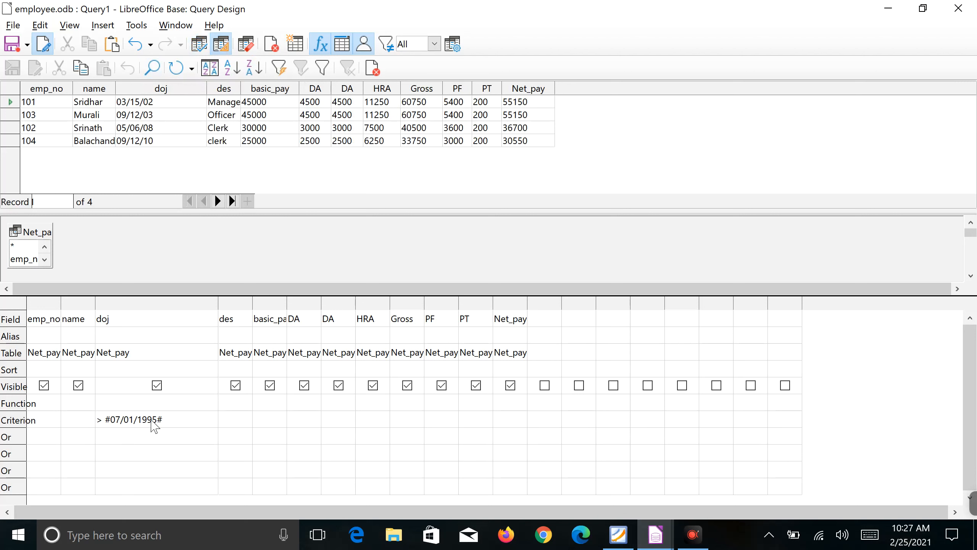
Set the year in the doj criterion to 2005, rerun the query and widen the doj column in the results.
{"action": "left_click_drag", "start_coordinate": [156, 419], "coordinate": [137, 419]}
{"action": "type", "text": "200"}
{"action": "left_click", "coordinate": [194, 48]}
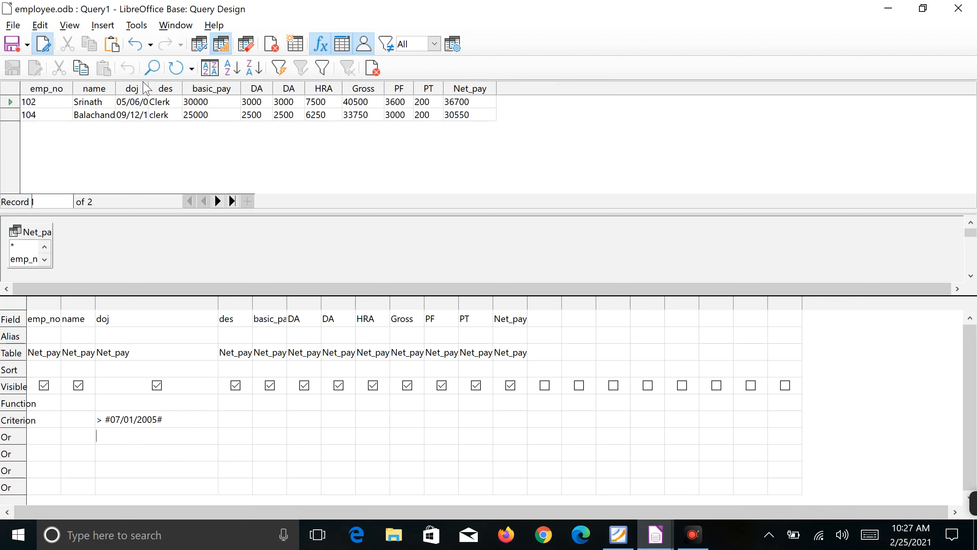
{"action": "left_click_drag", "start_coordinate": [148, 84], "coordinate": [187, 88]}
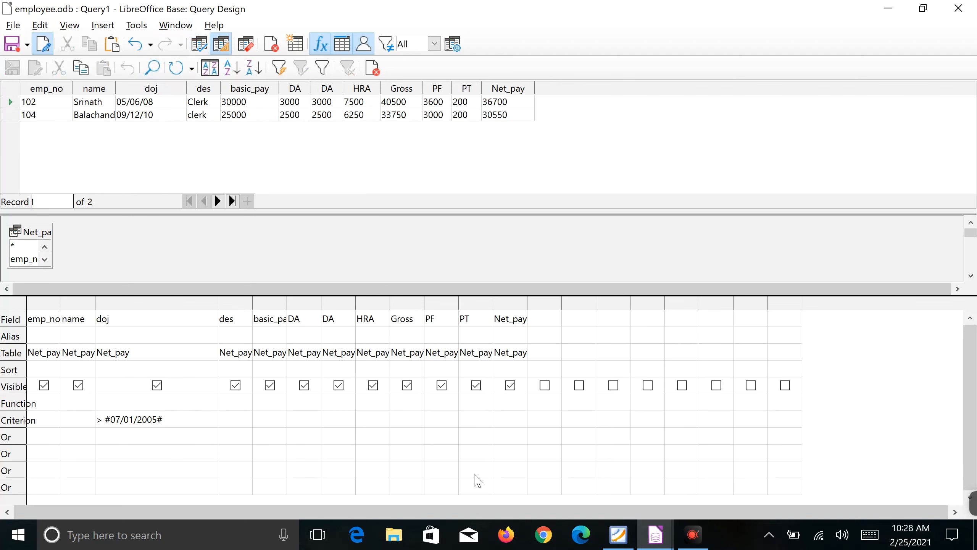
Recheck the exercise in FIT LABLIST.pdf, save the joining date query under the name QB and close its design window.
{"action": "left_click", "coordinate": [613, 543]}
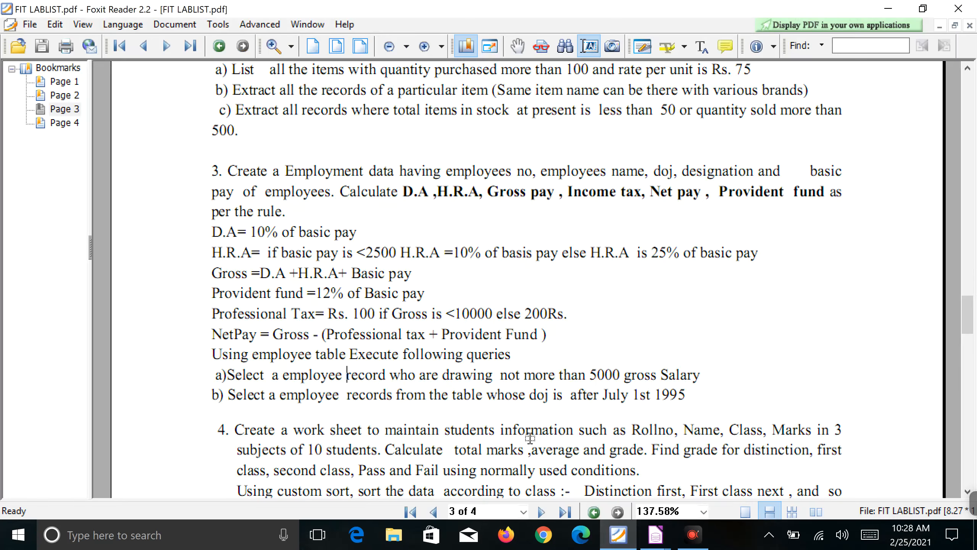
{"action": "key", "text": "alt+Tab"}
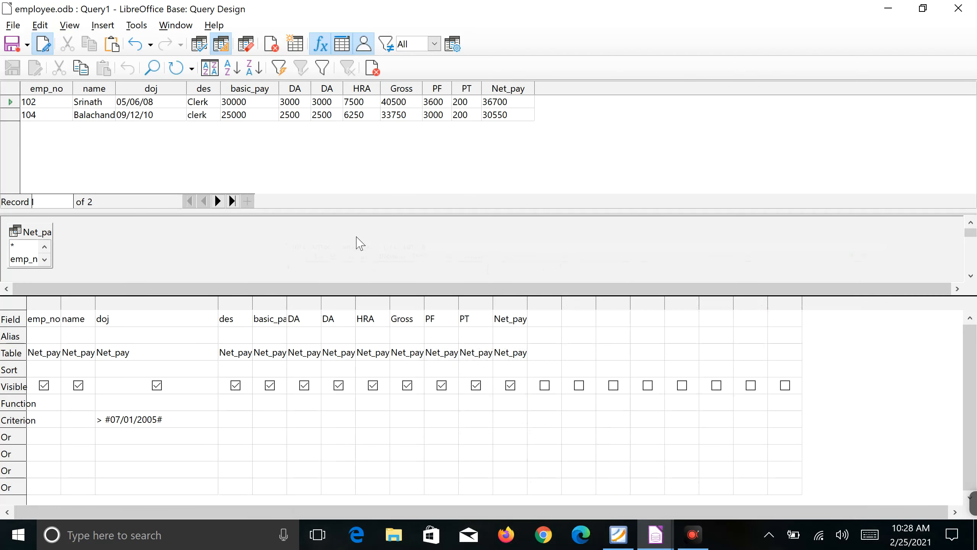
{"action": "left_click", "coordinate": [12, 44]}
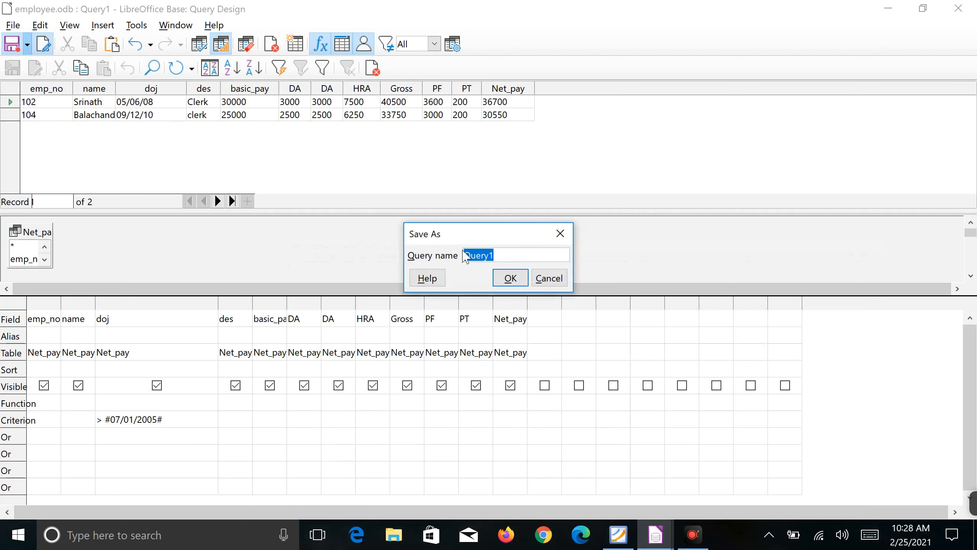
{"action": "type", "text": "QB"}
{"action": "left_click", "coordinate": [500, 279]}
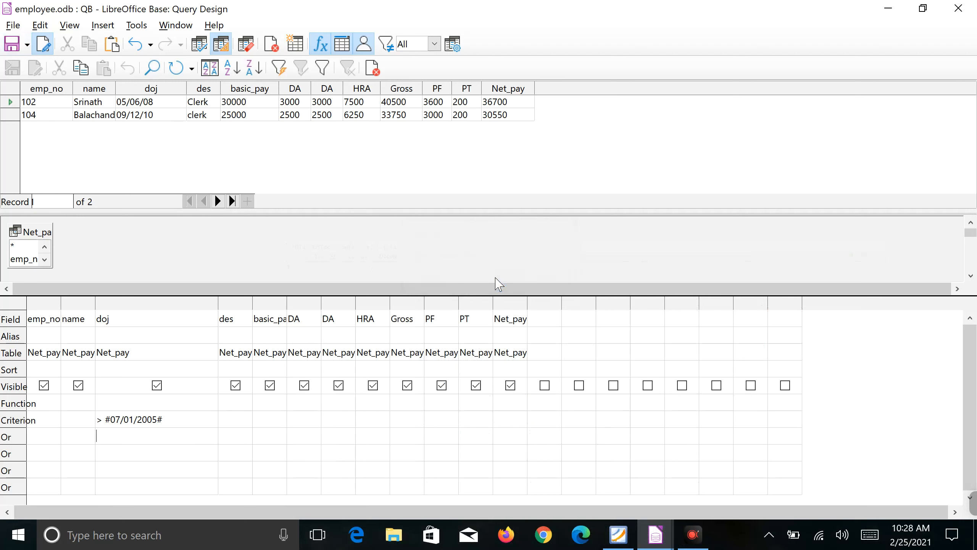
{"action": "left_click", "coordinate": [955, 11]}
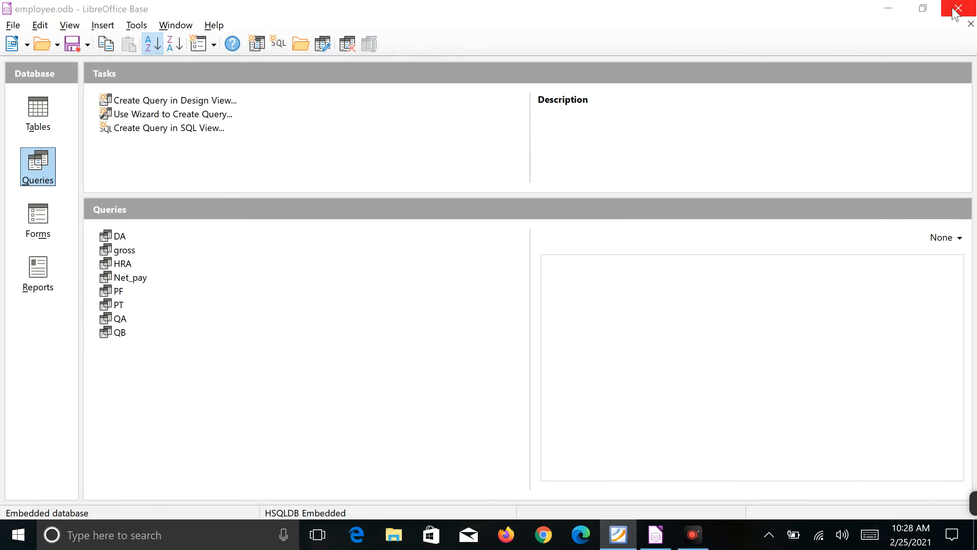
Close the employee database and save its changes.
{"action": "left_click", "coordinate": [955, 11]}
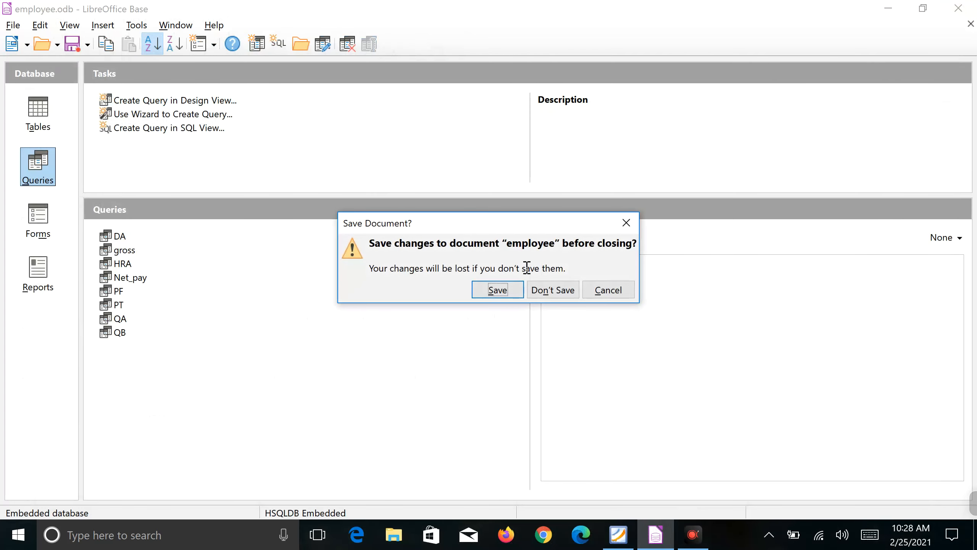
{"action": "left_click", "coordinate": [496, 289]}
{"action": "left_click", "coordinate": [664, 533]}
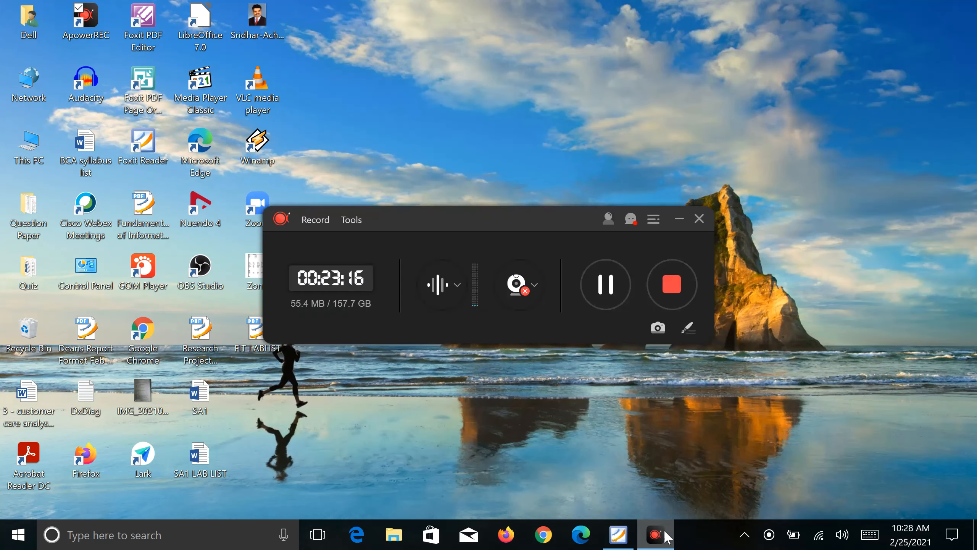